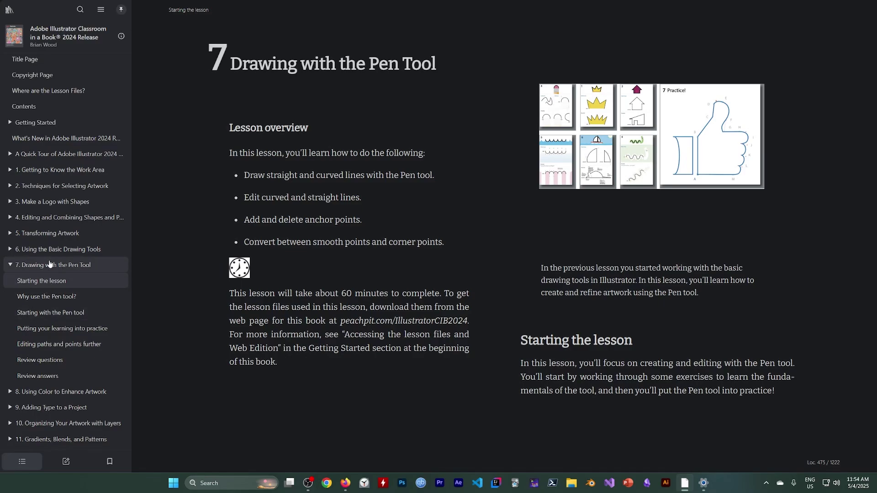
Open lesson 8, Using Color to Enhance Artwork, in the e-book and view its lesson overview
click(46, 391)
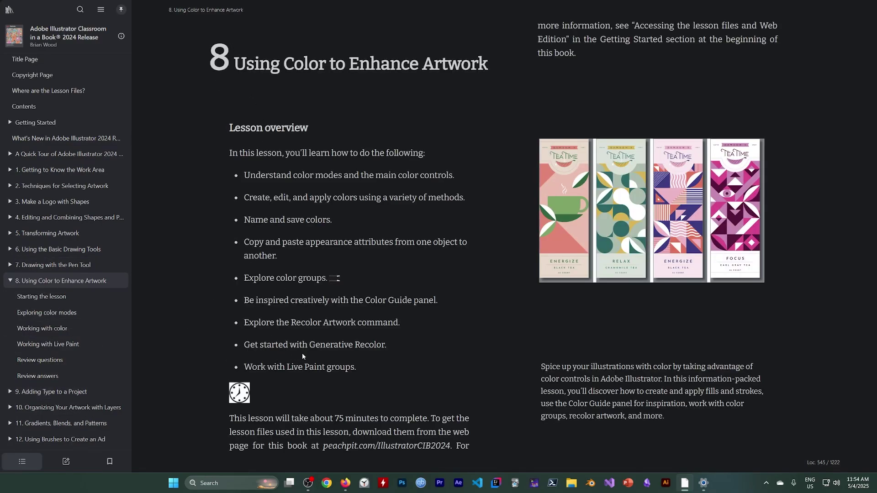
scroll(302, 356, down, 1)
scroll(306, 351, up, 1)
click(308, 483)
click(482, 327)
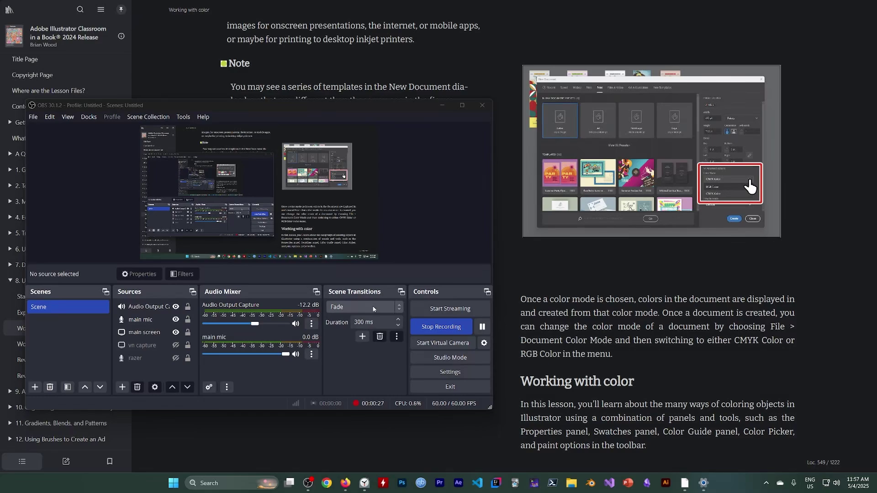
click(442, 105)
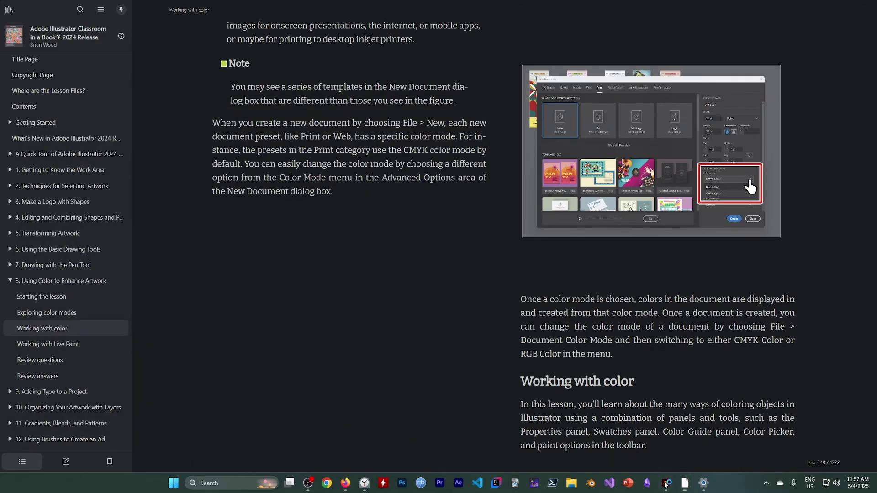
Switch to Adobe Illustrator and dismiss the crash-recovery notice
click(666, 482)
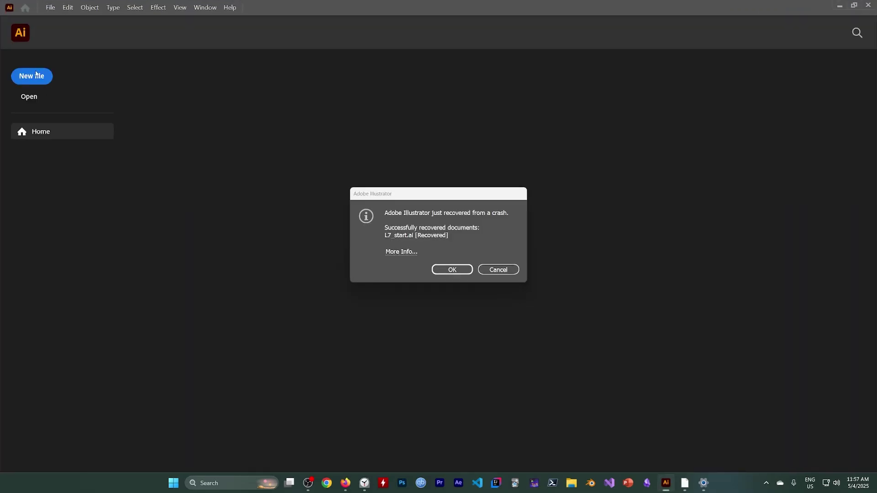
click(503, 270)
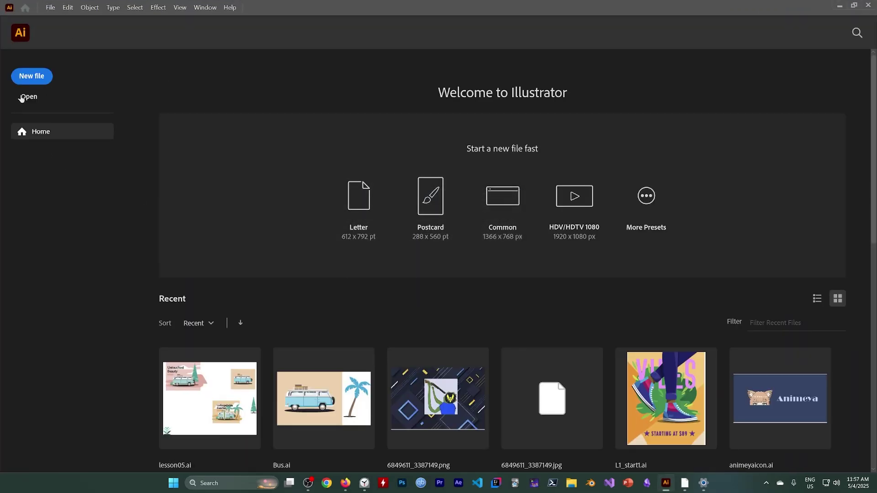
Examine the Print presets and advanced color mode options for a new document, and close without creating one
click(30, 79)
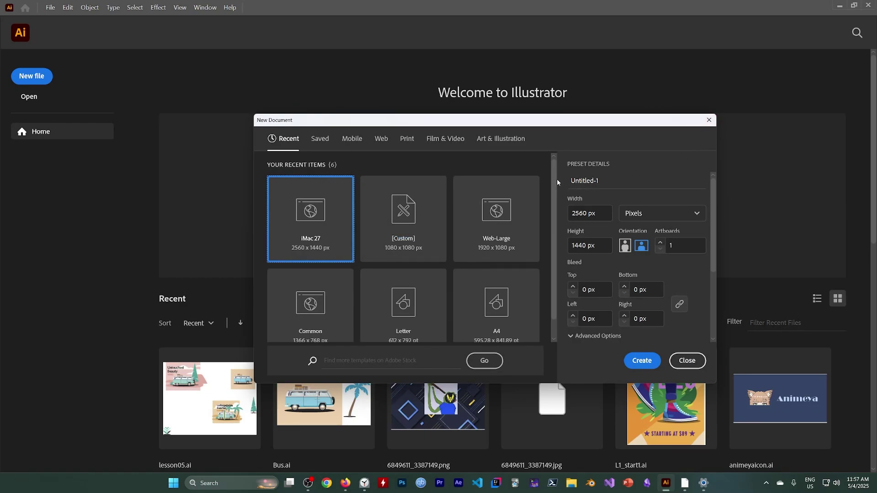
click(320, 138)
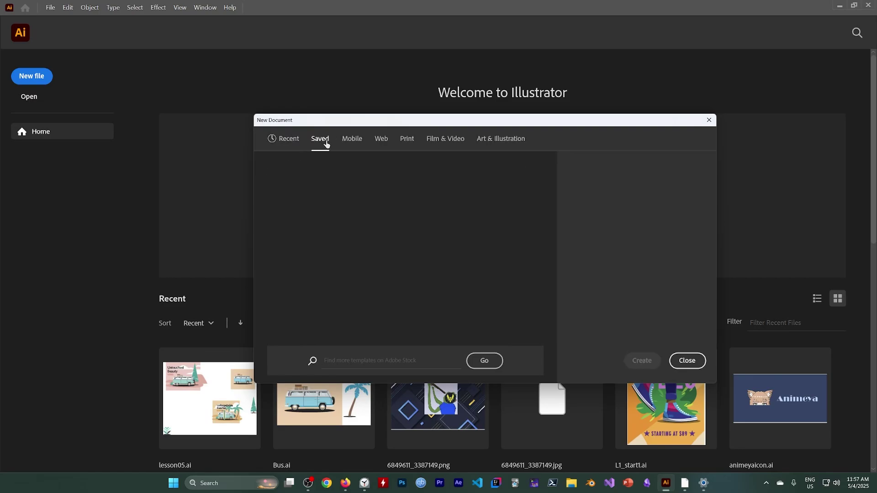
click(402, 141)
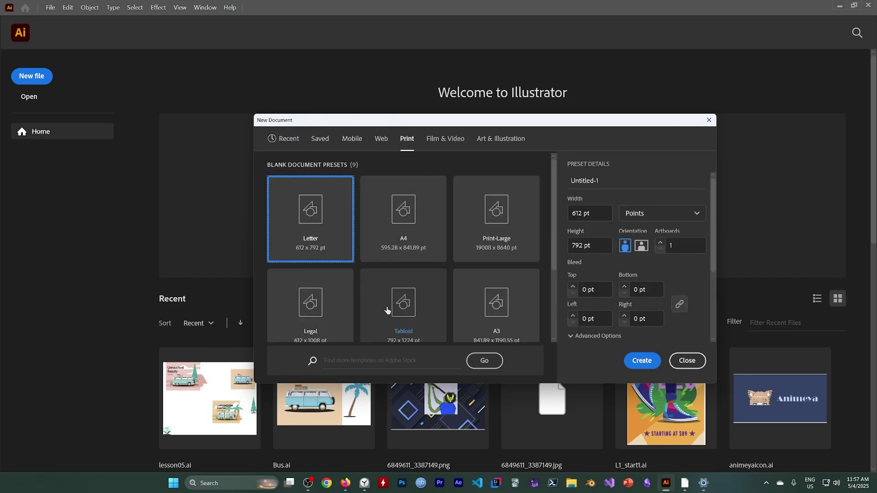
click(596, 337)
scroll(583, 297, down, 1)
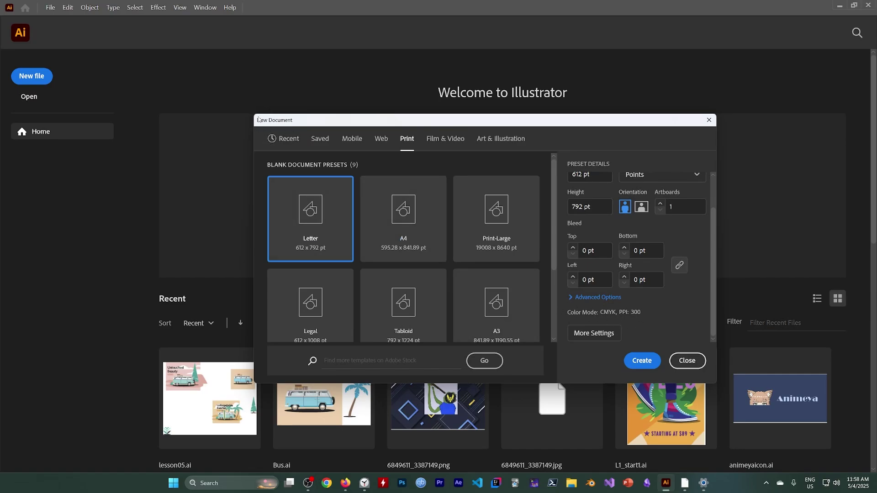
click(684, 361)
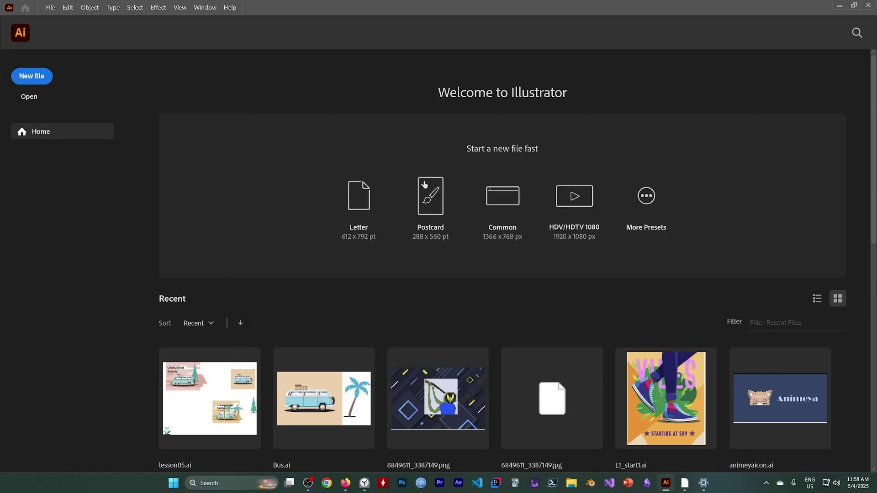
Open L8_start.ai from the Lesson08 folder in Downloads and dismiss the missing fonts notice
click(27, 101)
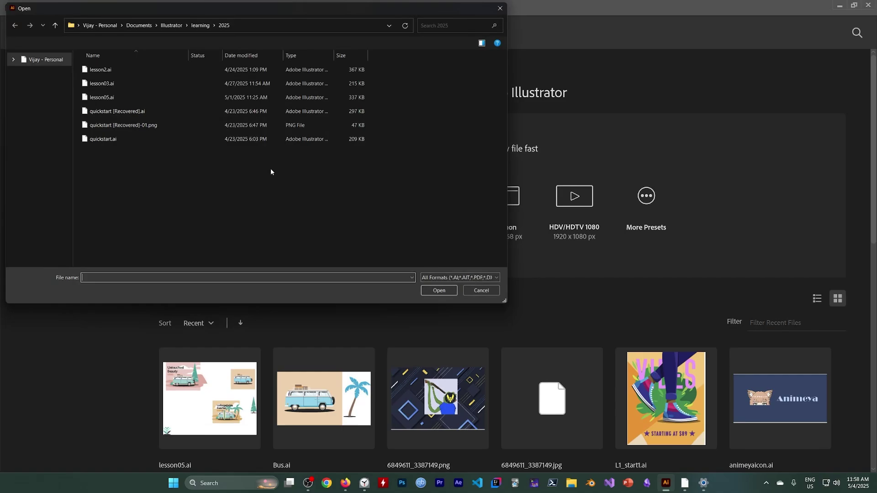
click(33, 127)
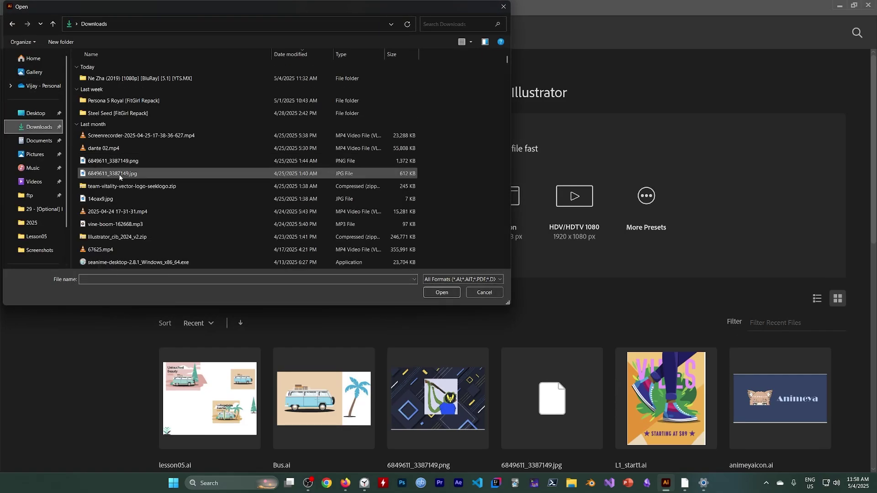
scroll(121, 146, down, 2)
scroll(149, 206, down, 4)
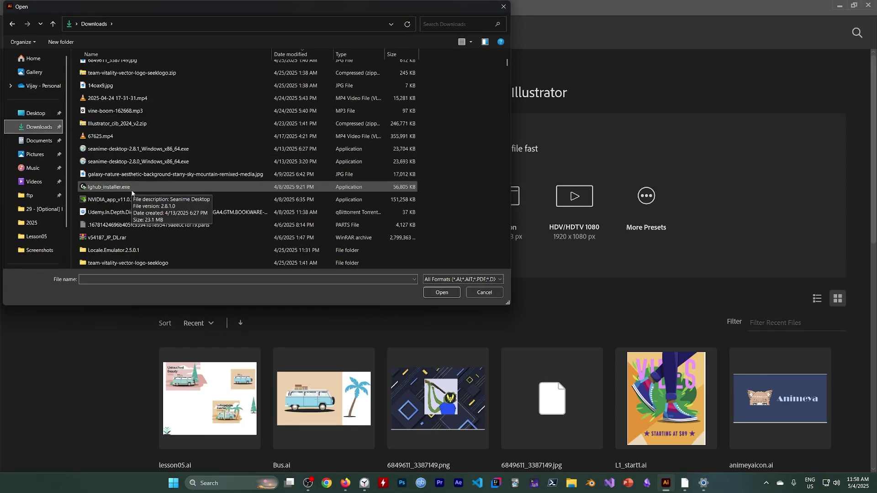
double_click(149, 207)
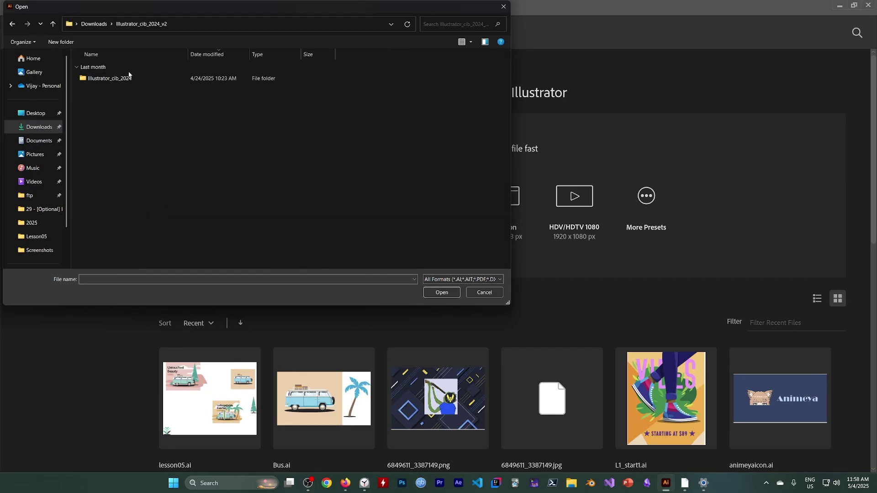
double_click(122, 83)
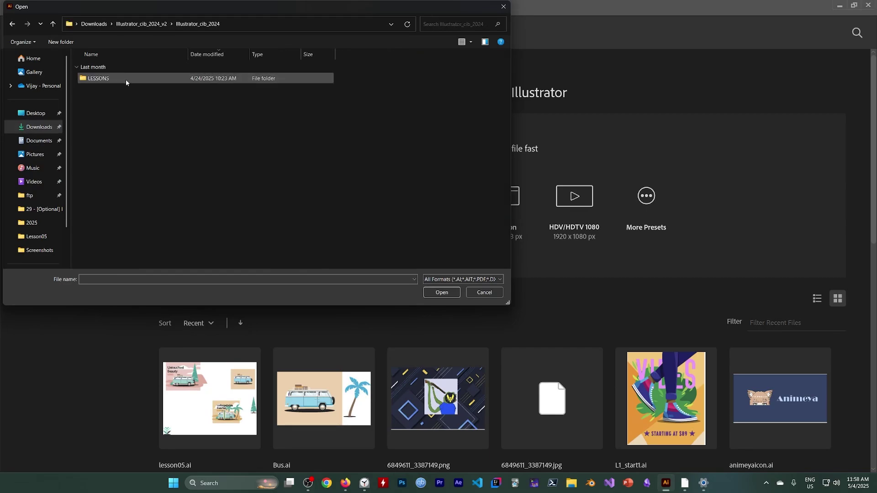
double_click(126, 79)
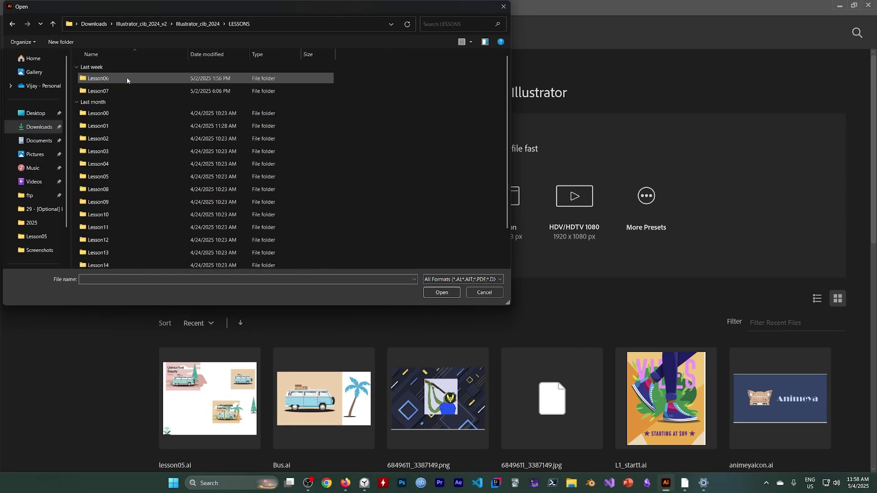
double_click(112, 189)
double_click(113, 104)
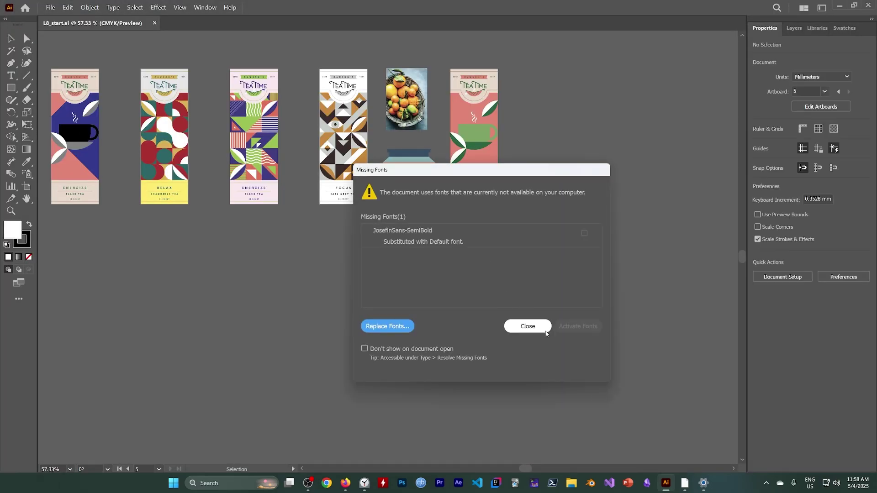
click(527, 326)
click(475, 263)
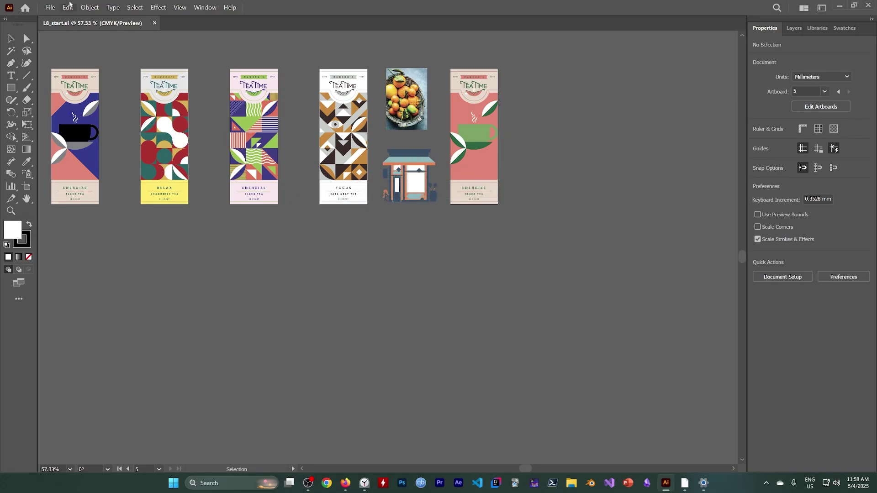
Look up where the document color mode can be changed
click(50, 8)
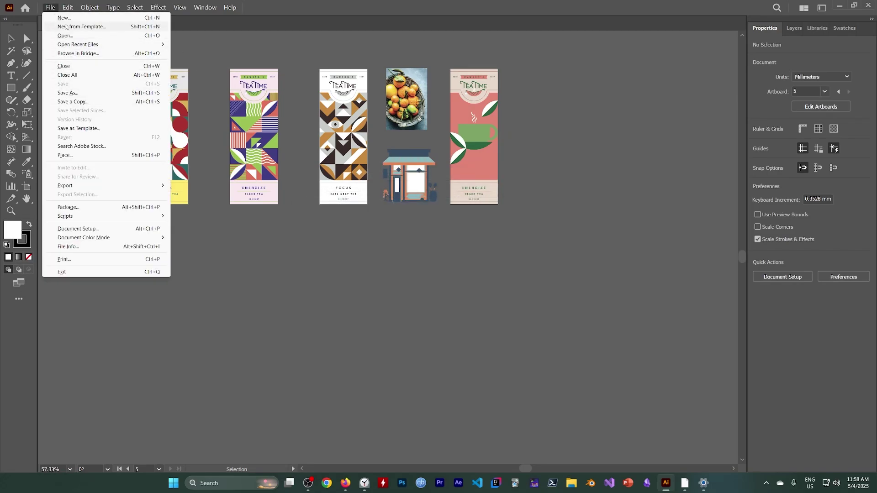
mouse_move(89, 240)
click(308, 459)
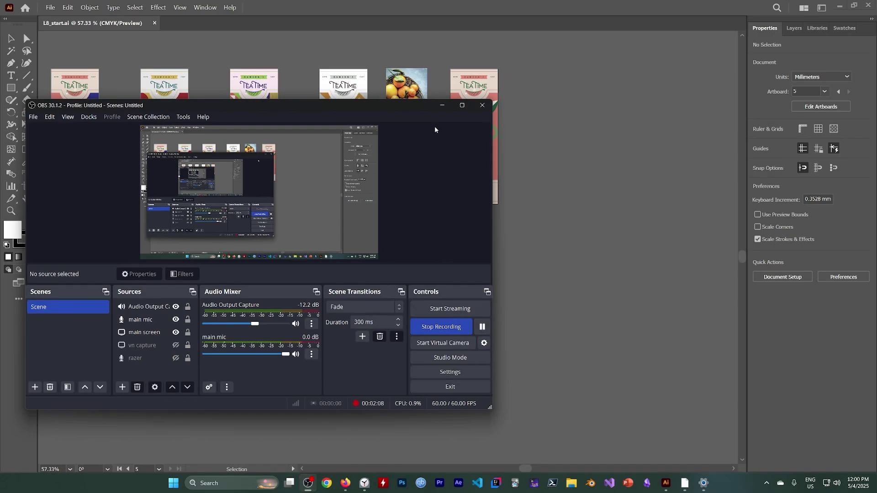
click(441, 106)
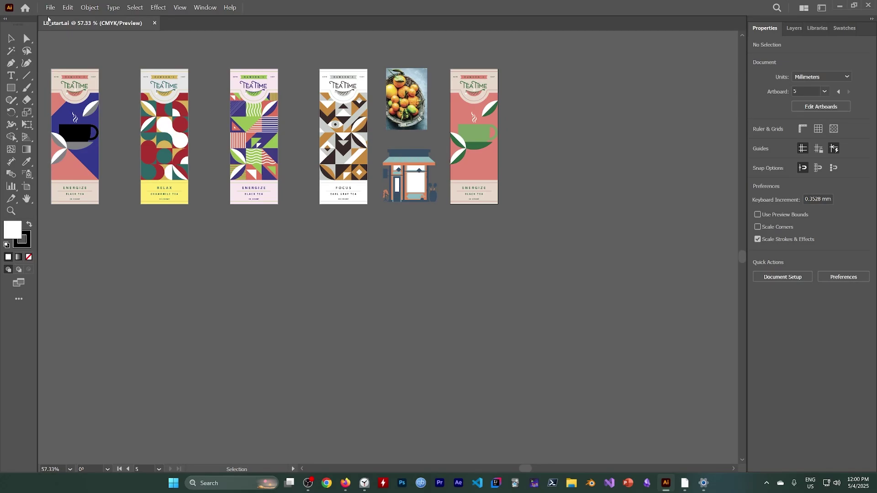
Make the first Energize tea label's artboard active and fit it in the window with nothing selected
key(v)
click(63, 86)
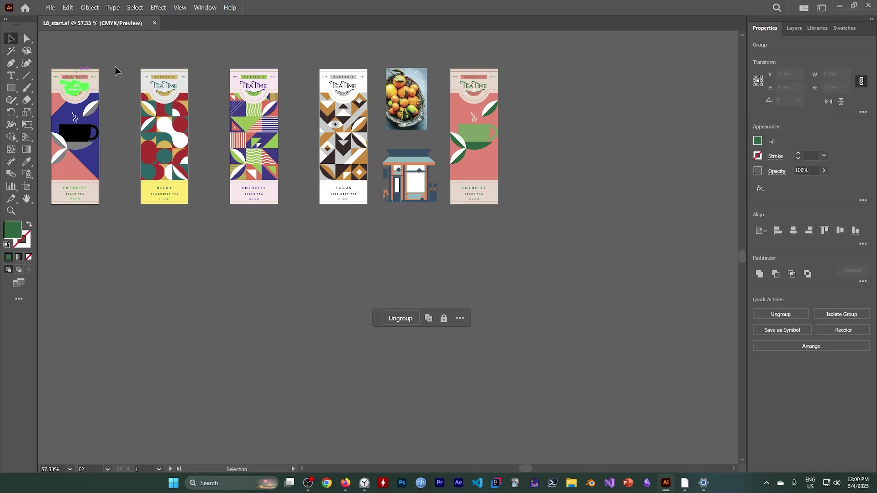
click(114, 122)
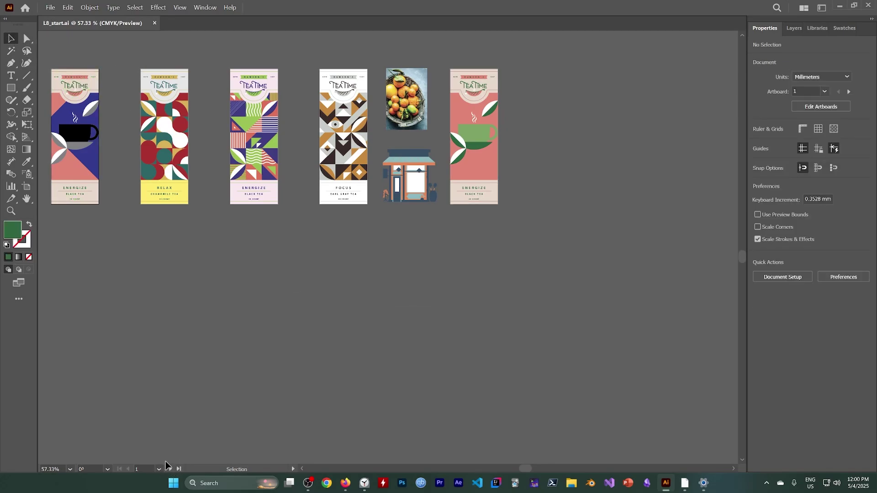
click(179, 7)
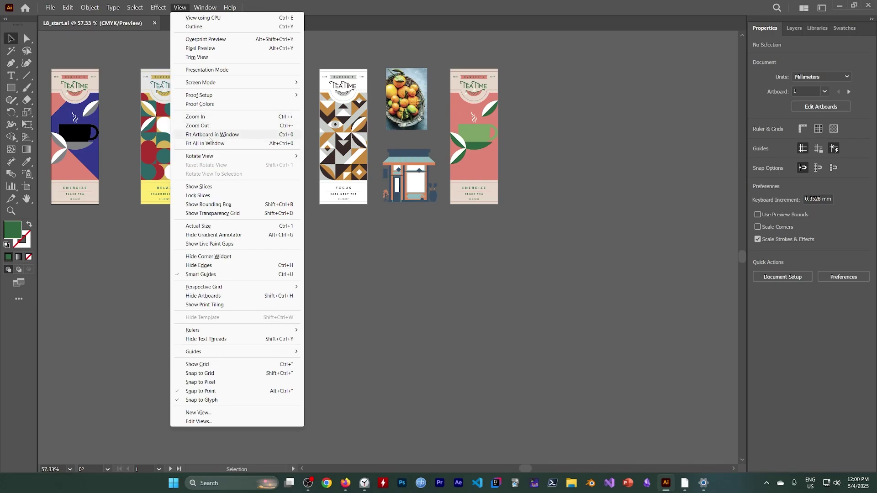
click(209, 135)
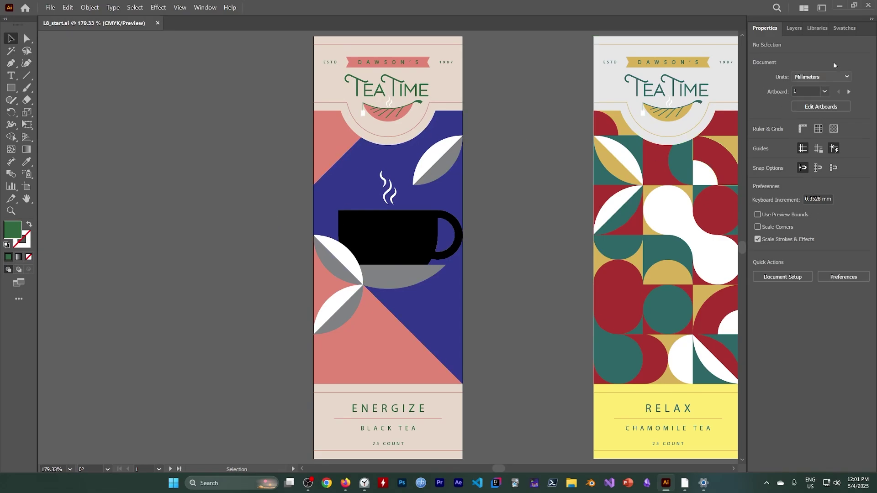
Select the lowest gray leaf on the Energize label and view the swatches available for its fill
click(352, 310)
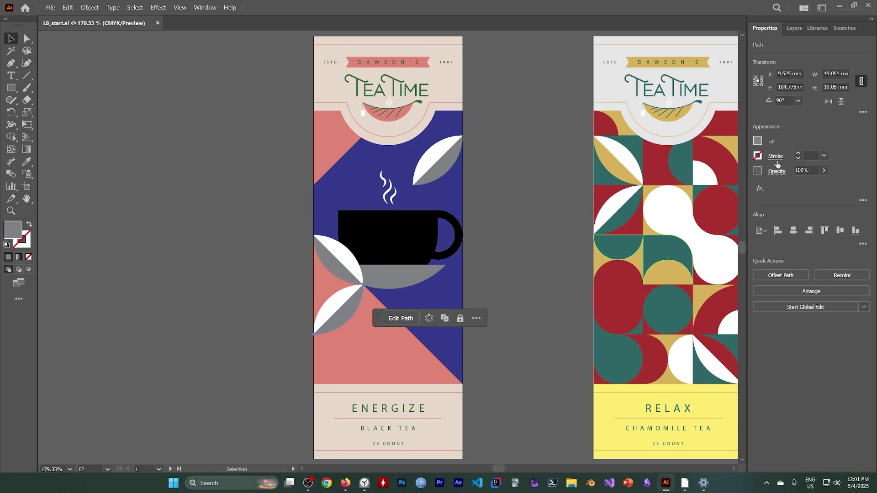
click(757, 141)
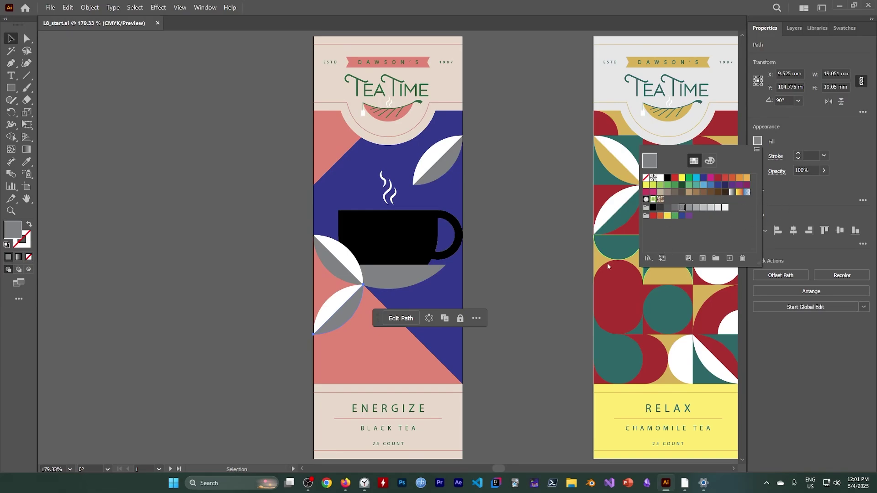
click(505, 257)
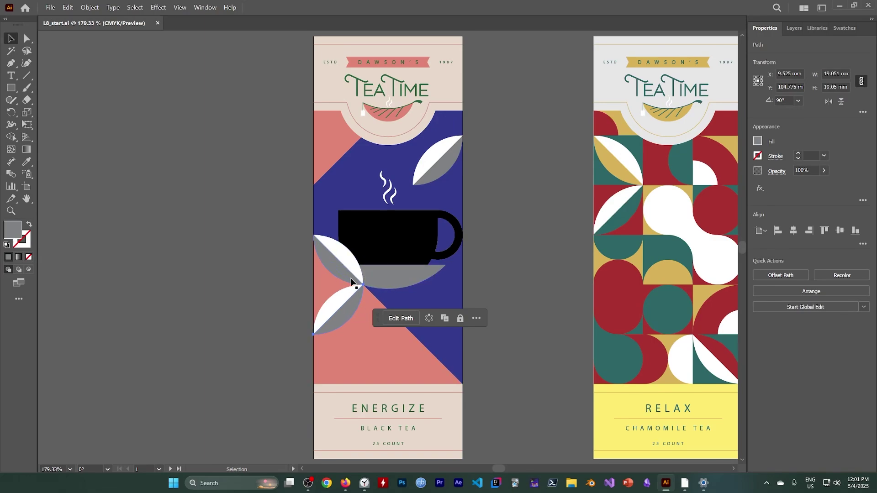
Check the e-book's instructions for selecting and recoloring the gray leaves and saucer, and return to Illustrator
click(684, 486)
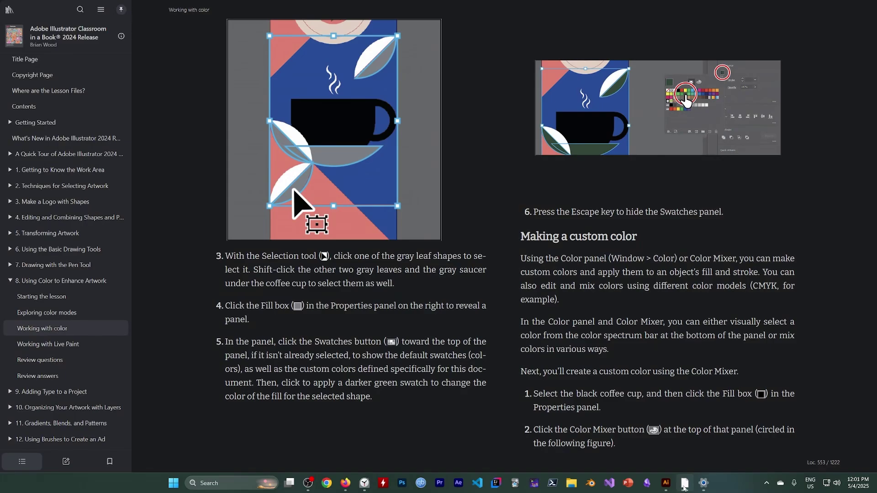
click(684, 486)
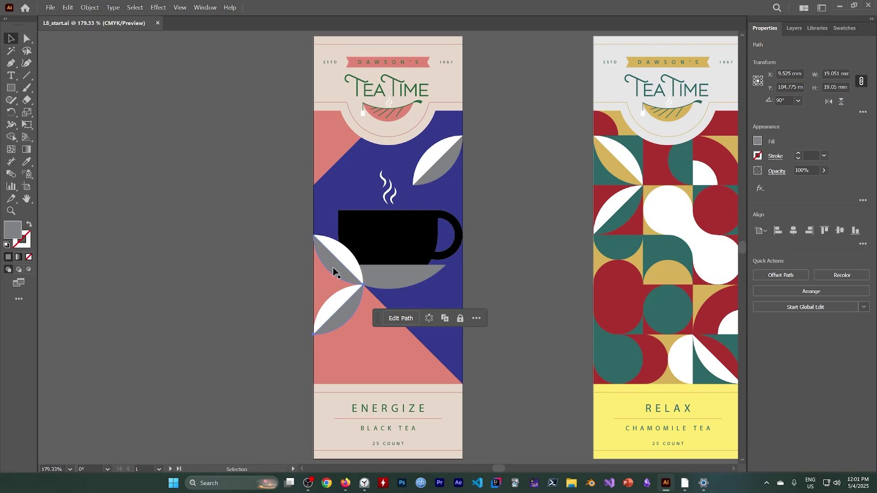
Add the other gray leaves and the saucer to the selection and fill all the shapes with a green swatch
shift+click(407, 273)
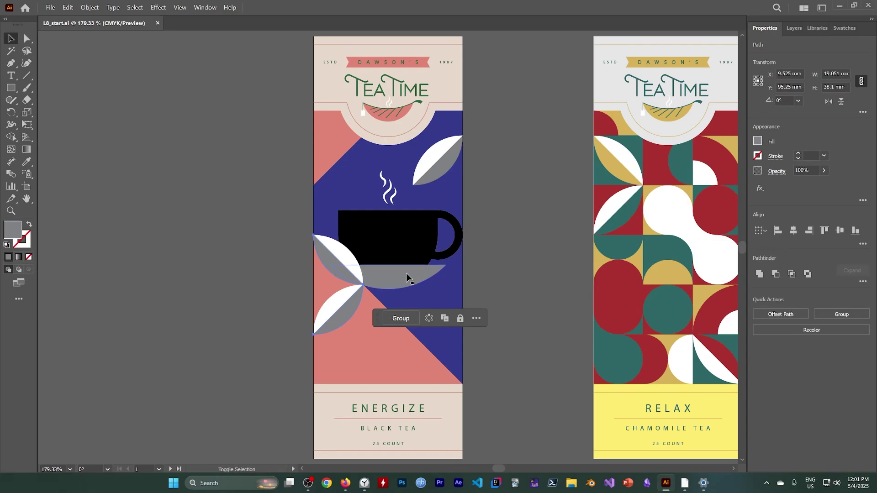
shift+click(443, 176)
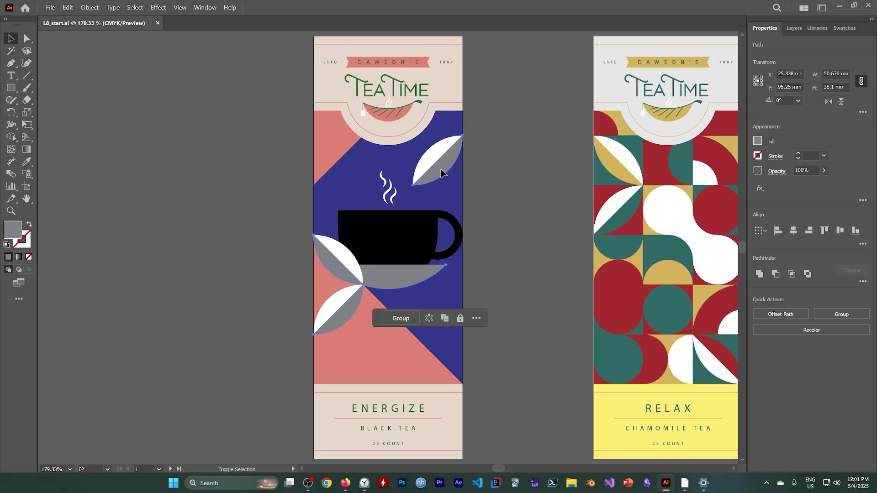
click(758, 142)
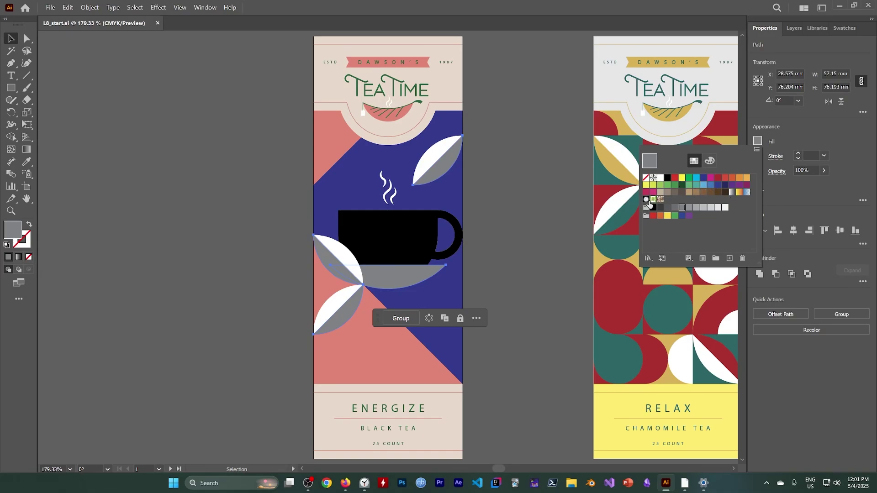
click(676, 185)
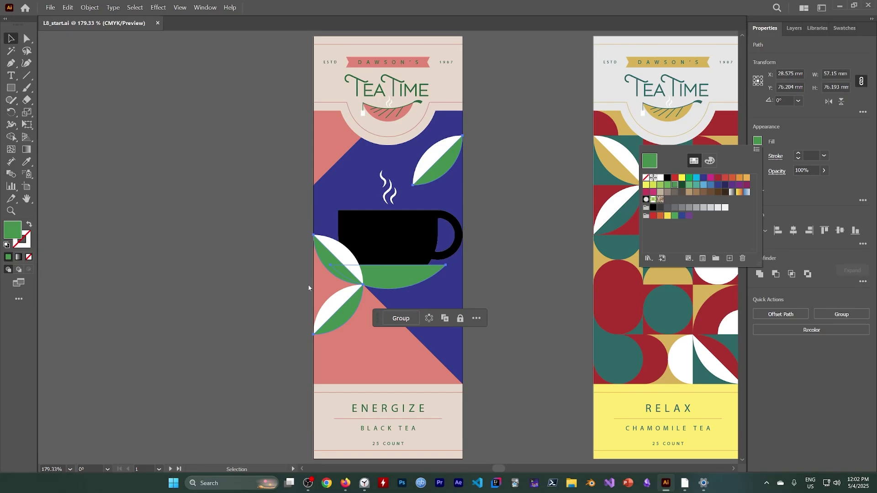
click(137, 9)
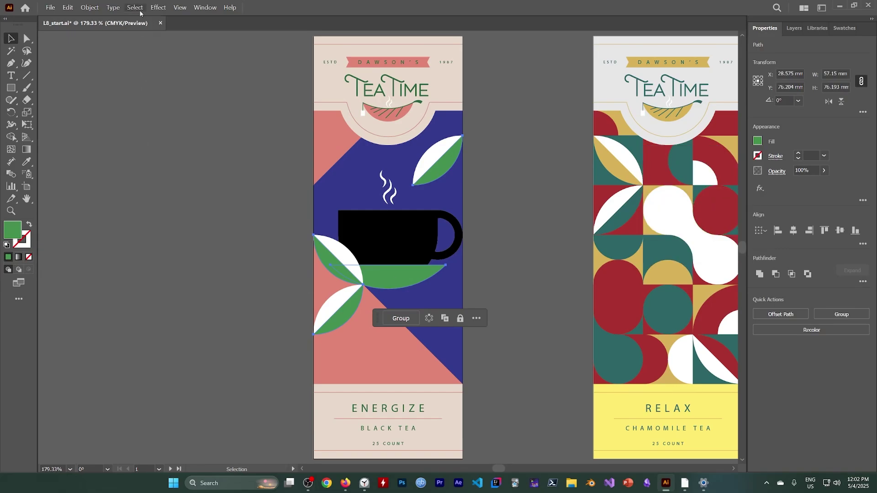
Deselect all artwork on the Energize label, leaving the default fill color unchanged in the Color Picker
click(135, 8)
click(148, 36)
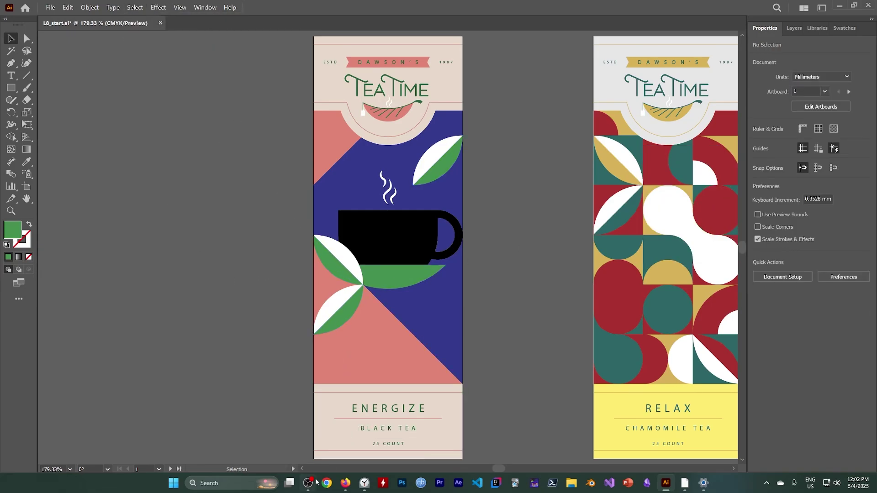
key(alt+Tab)
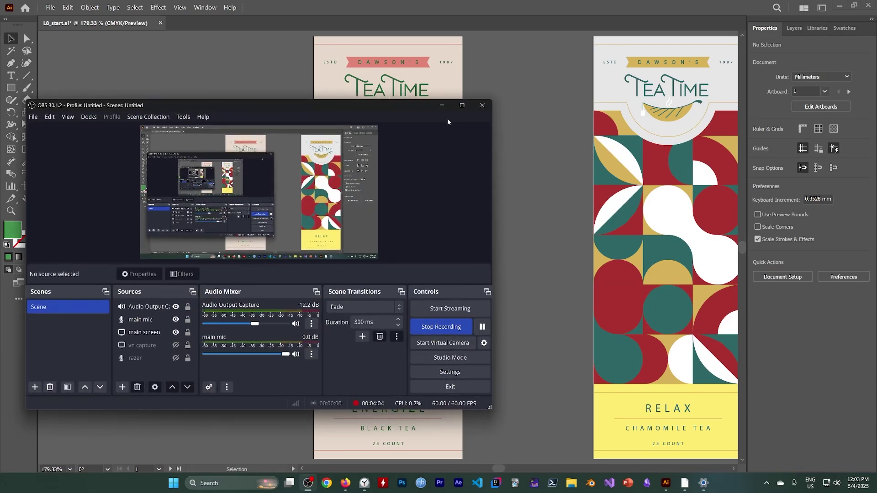
click(438, 116)
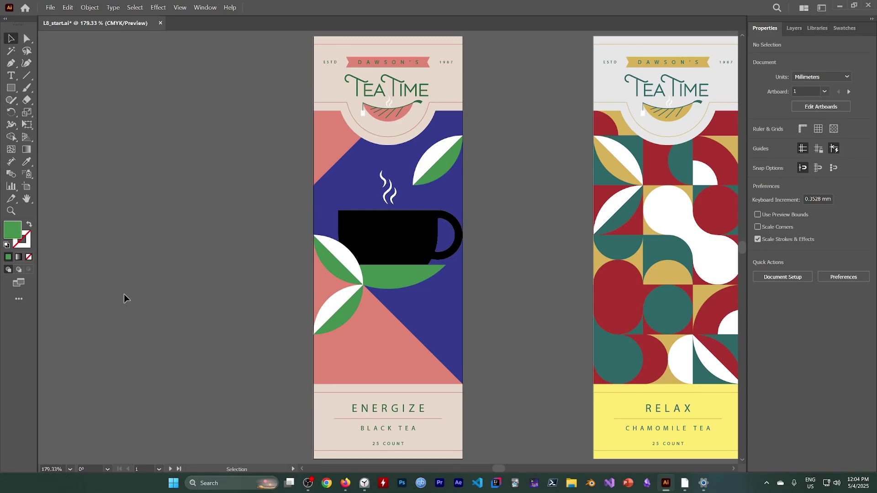
double_click(13, 231)
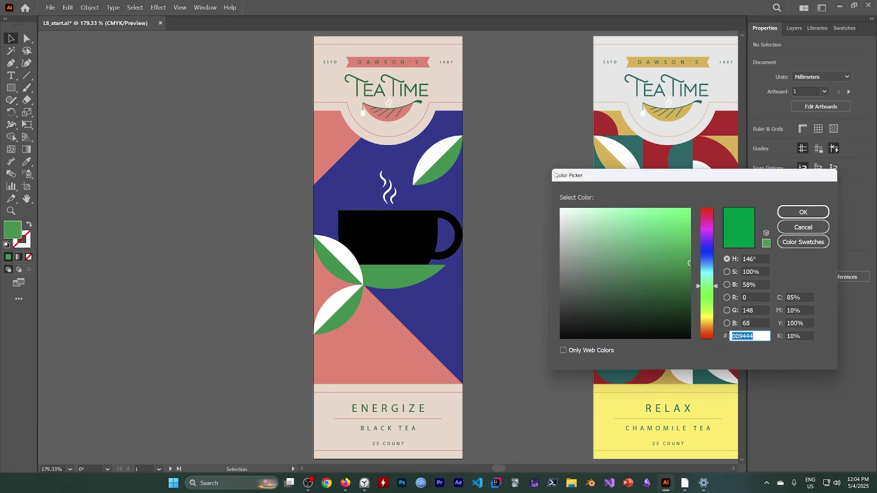
click(803, 227)
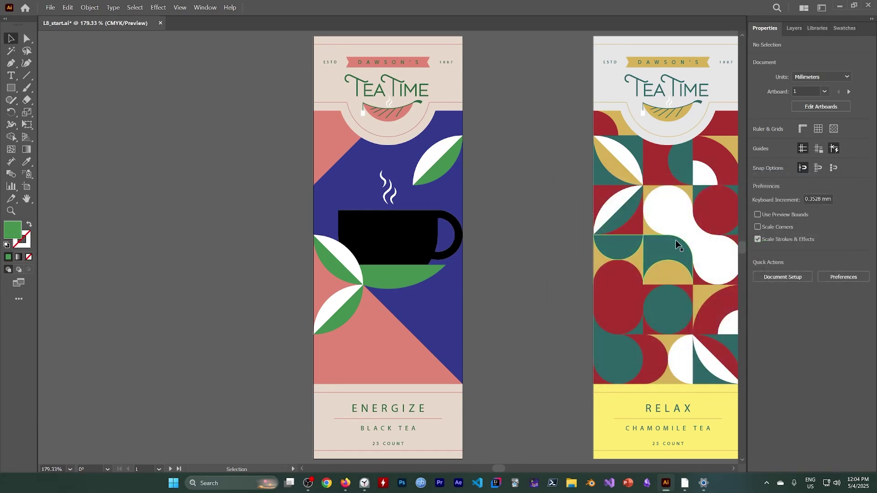
Select the black cup on the Energize label and look through its fill swatches, color mixer and swatch options
click(381, 240)
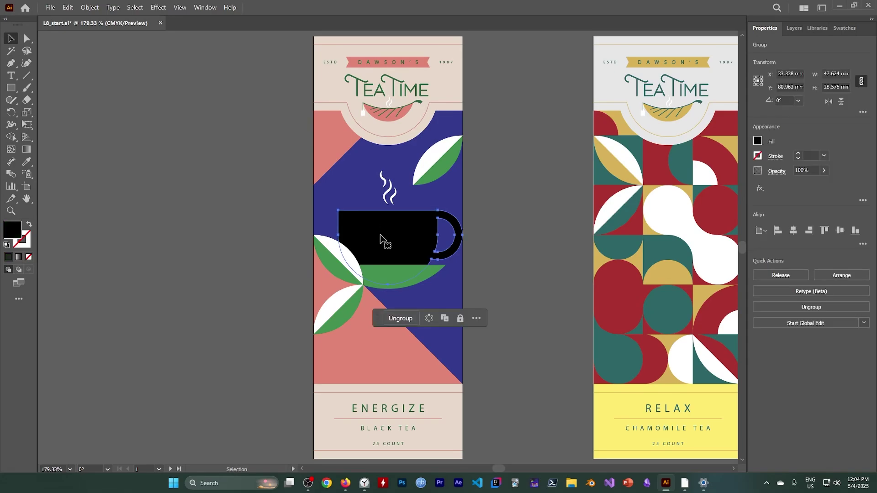
click(757, 141)
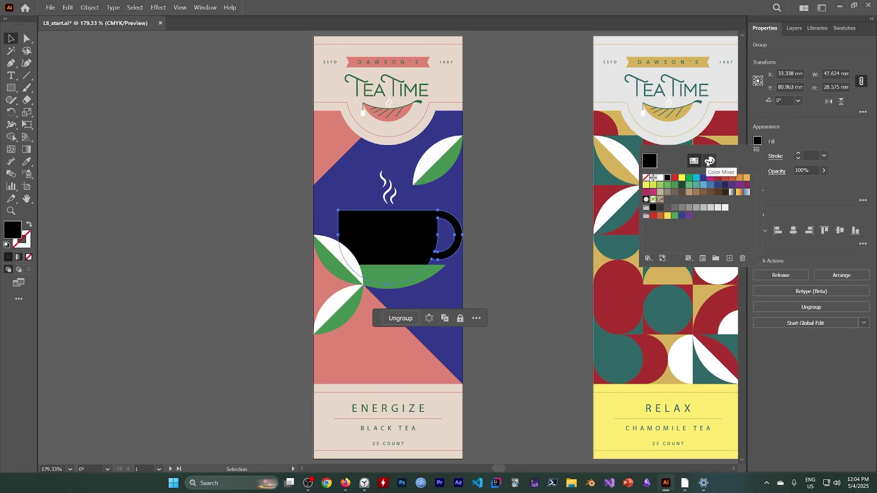
click(709, 160)
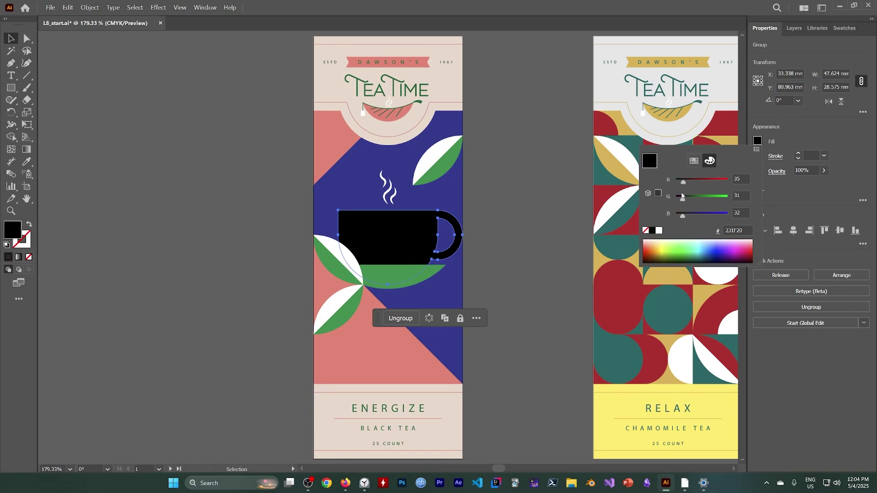
click(694, 161)
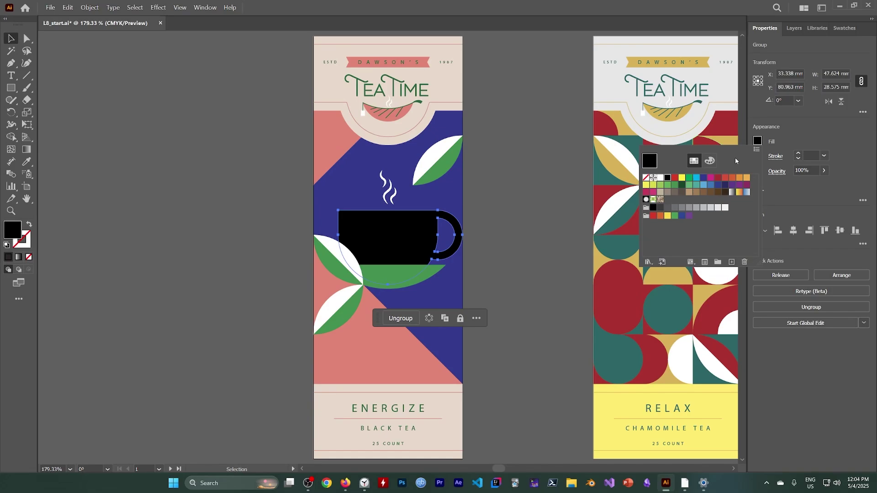
click(756, 150)
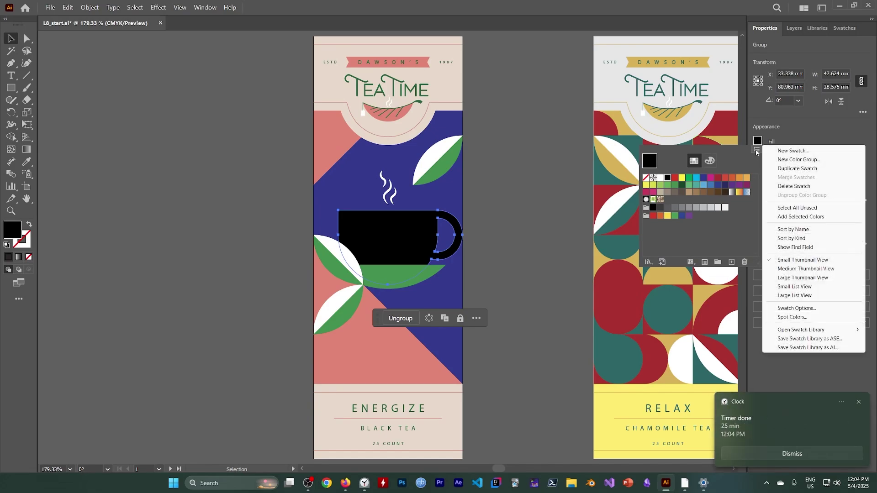
click(762, 134)
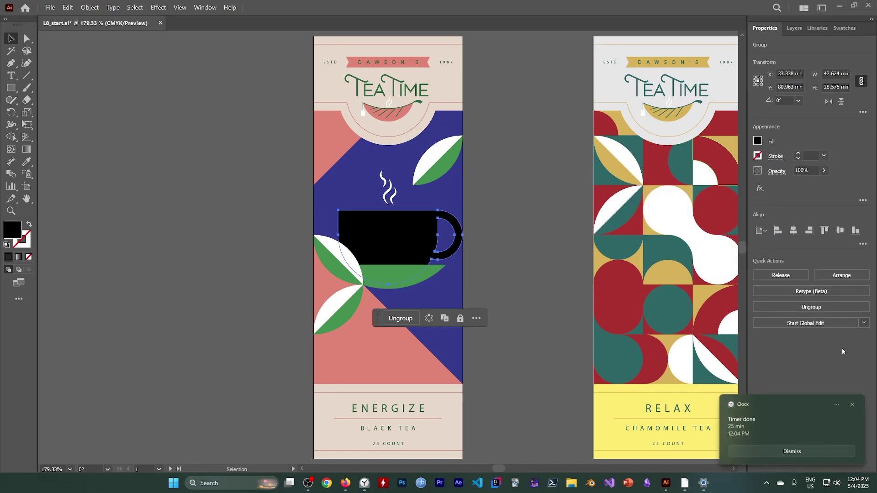
click(759, 142)
click(756, 149)
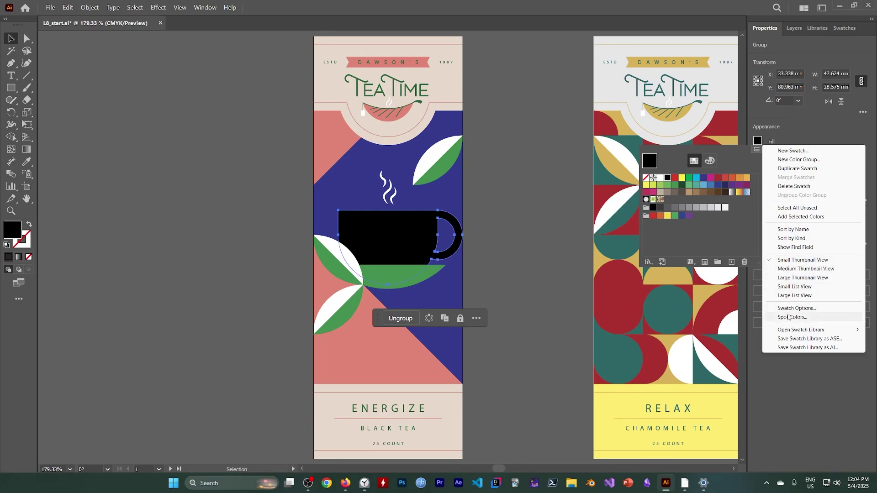
click(308, 483)
click(483, 326)
click(447, 105)
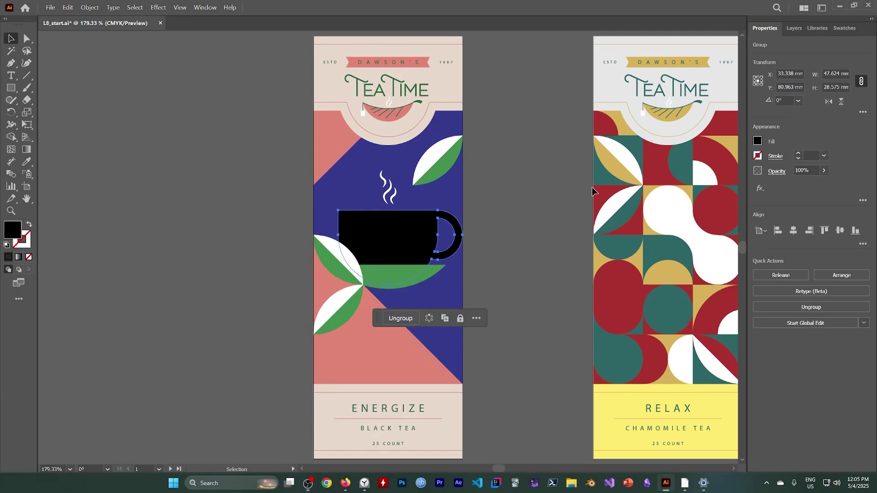
Switch the cup's fill color mixer to CMYK and sample a pale yellow (F6F196) from the spectrum
click(757, 142)
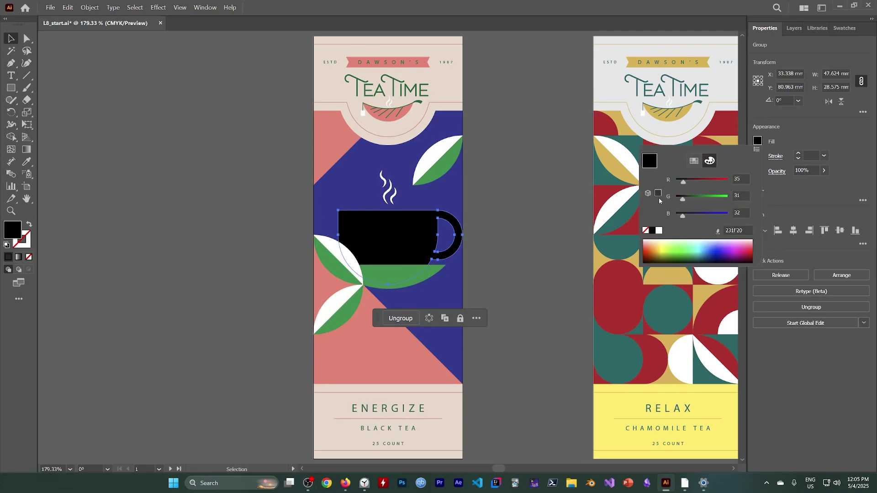
click(753, 149)
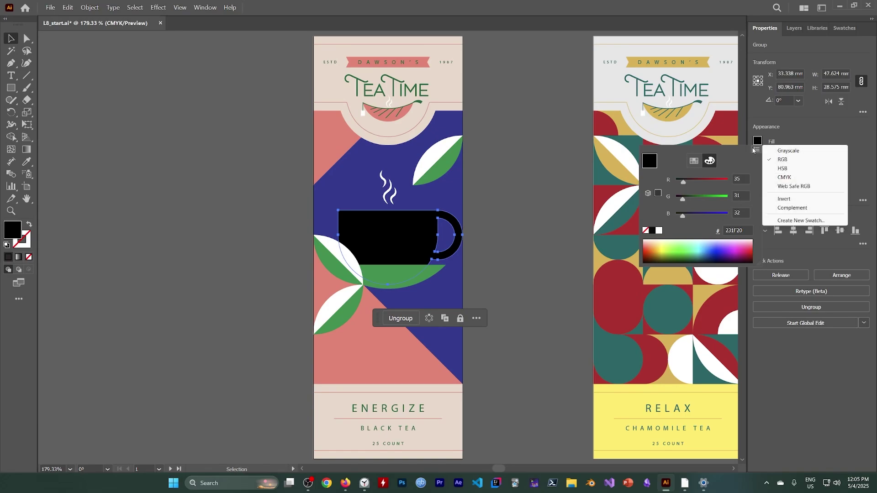
click(784, 177)
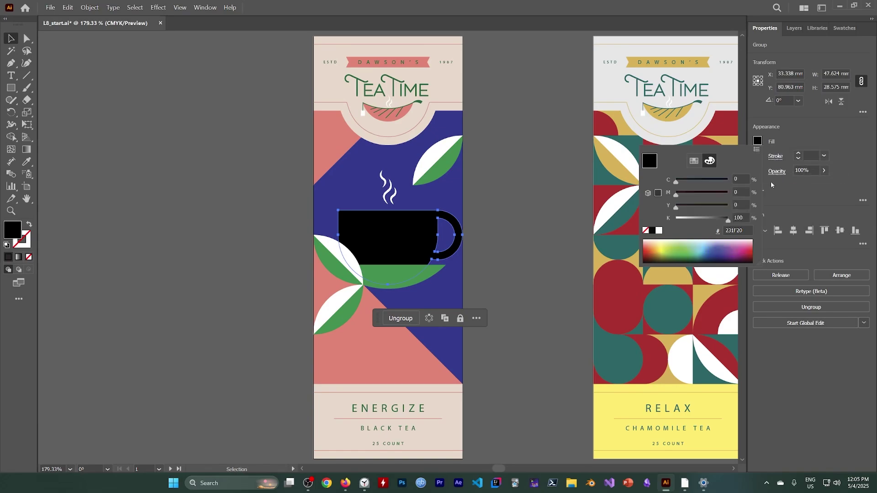
click(665, 246)
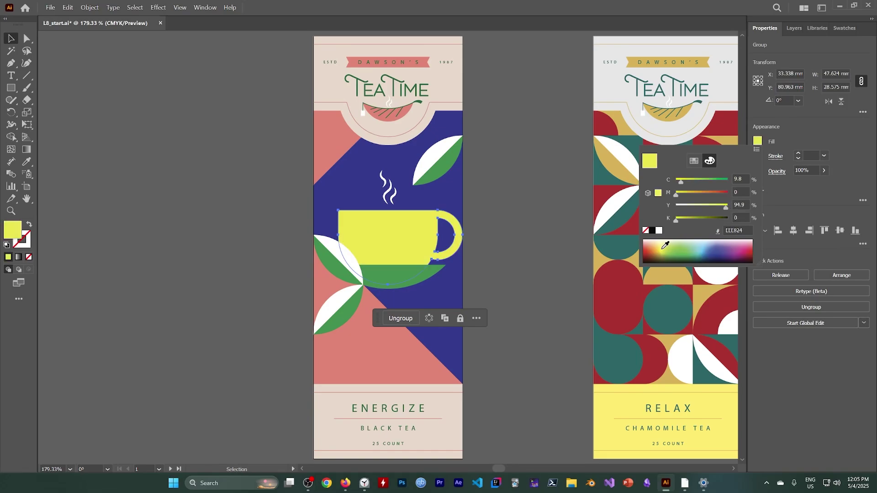
mouse_move(665, 246)
mouse_down()
mouse_move(656, 244)
mouse_move(664, 240)
mouse_up()
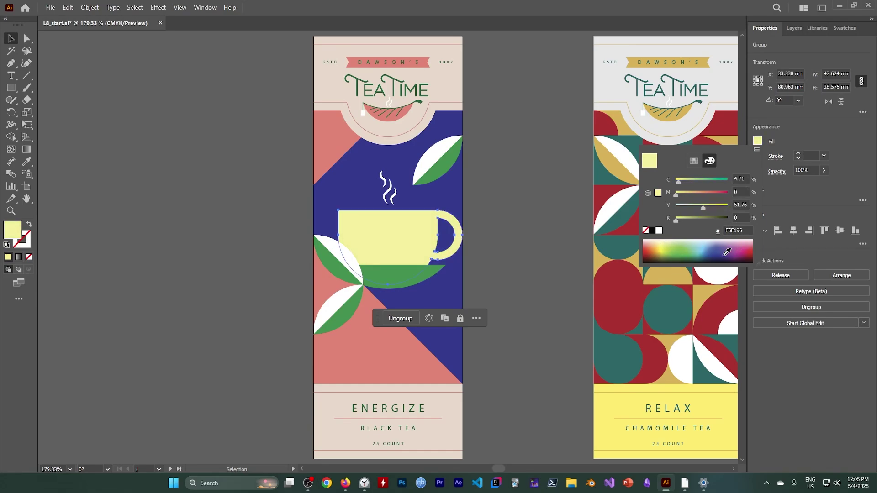
Show the Color panel with an enlarged CMYK spectrum and sample a yellow-green (CEDC28) for the cup's fill
click(209, 8)
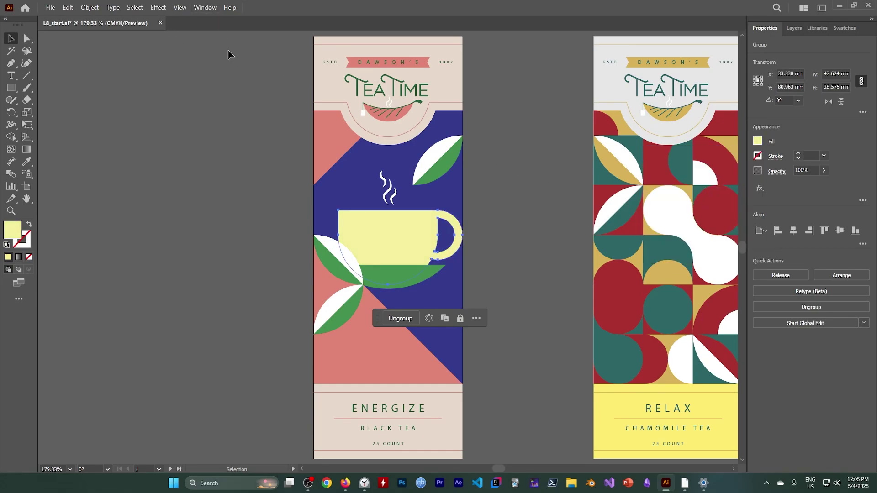
click(212, 13)
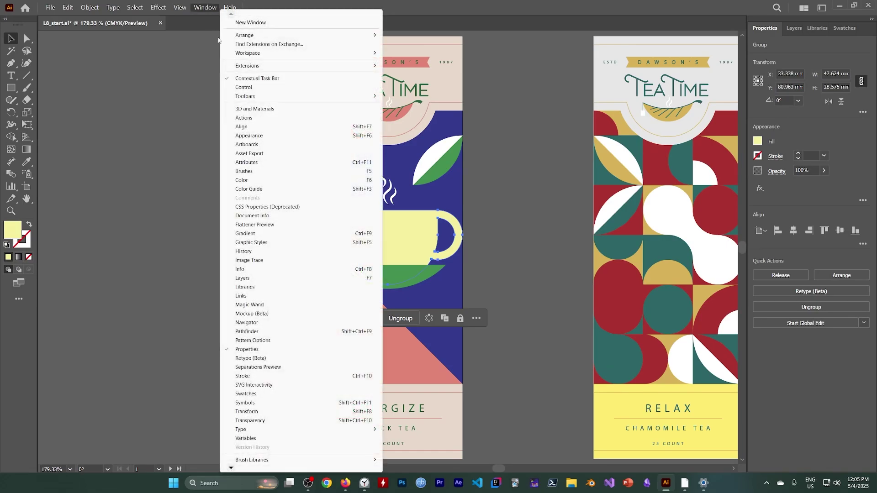
click(251, 180)
click(428, 131)
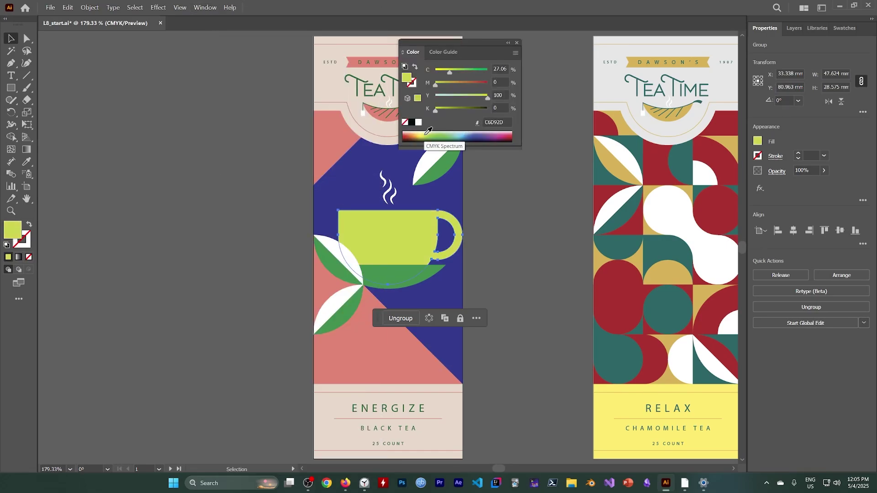
drag(459, 146, 457, 306)
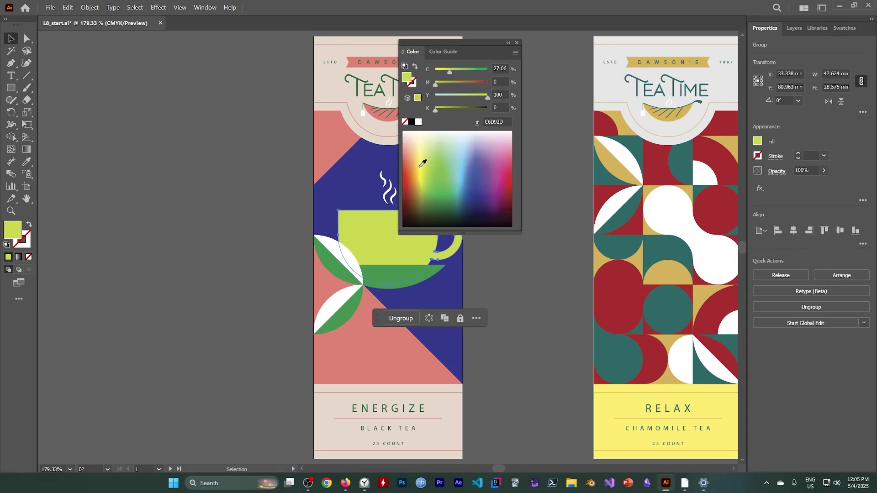
mouse_move(426, 163)
mouse_down()
mouse_move(456, 176)
mouse_move(427, 147)
mouse_move(478, 167)
mouse_move(411, 137)
mouse_move(505, 160)
mouse_move(429, 149)
mouse_move(420, 174)
mouse_move(429, 178)
mouse_move(443, 164)
mouse_move(439, 138)
mouse_move(411, 150)
mouse_move(428, 165)
mouse_up()
Recolor the cup light purple (CDA5D6) in the Color Picker and sample a deeper purple (A868AB) from the spectrum
double_click(16, 233)
mouse_move(600, 242)
mouse_down()
mouse_move(609, 254)
mouse_move(589, 229)
mouse_up()
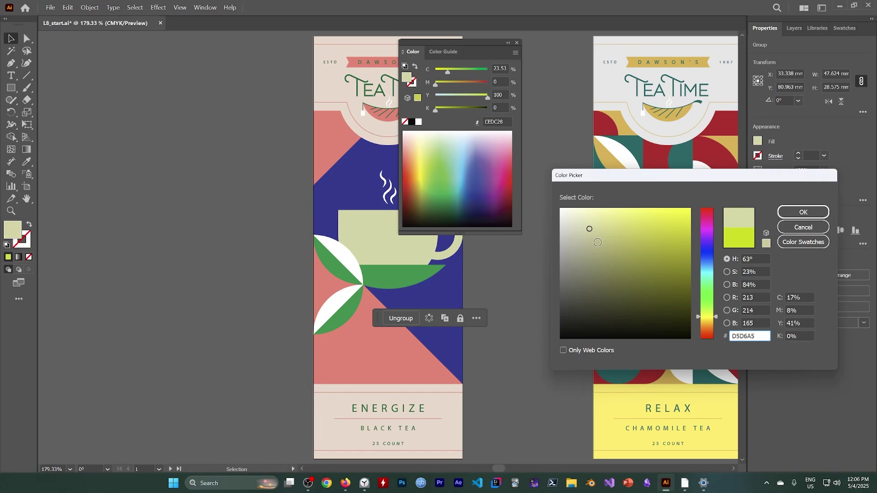
drag(707, 317, 707, 235)
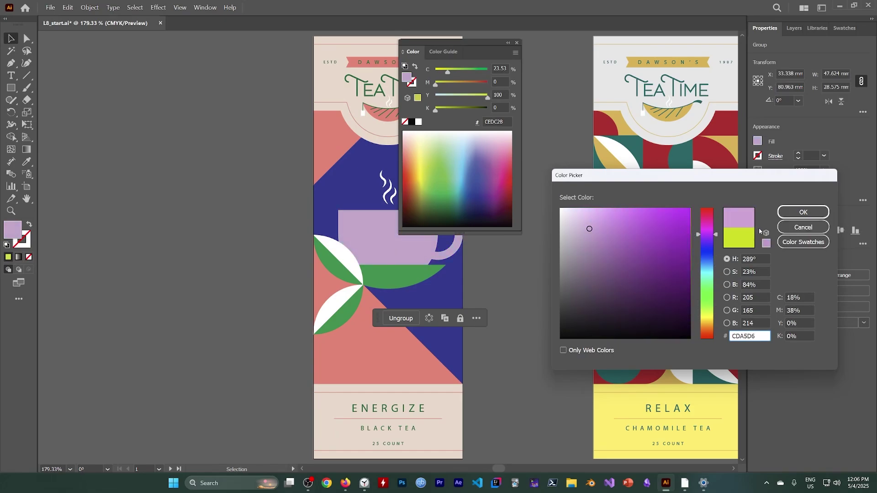
click(803, 212)
drag(464, 152, 495, 155)
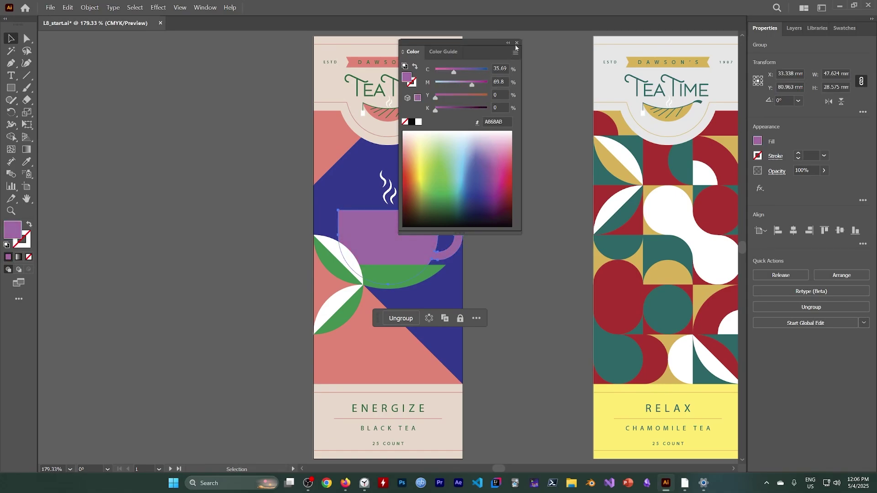
Fill the cup with a light green (ADD250) sampled from the CMYK spectrum and close the Color panel
click(308, 482)
click(482, 326)
drag(428, 159, 434, 150)
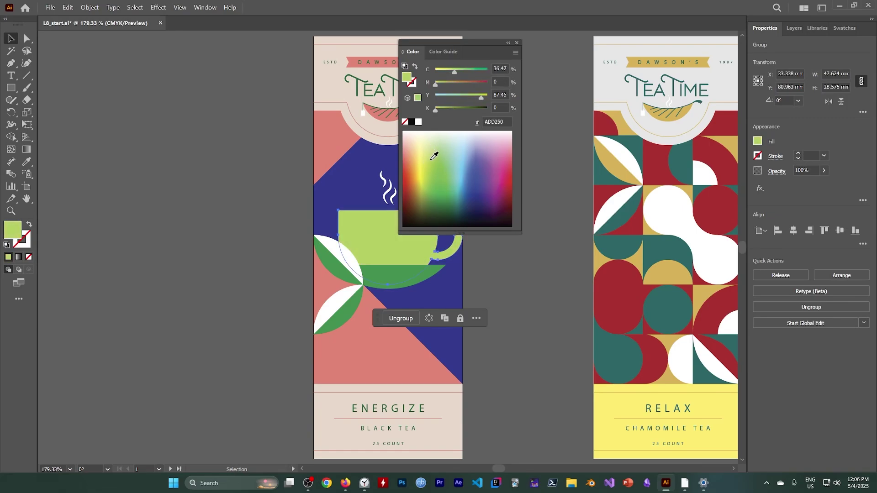
click(516, 43)
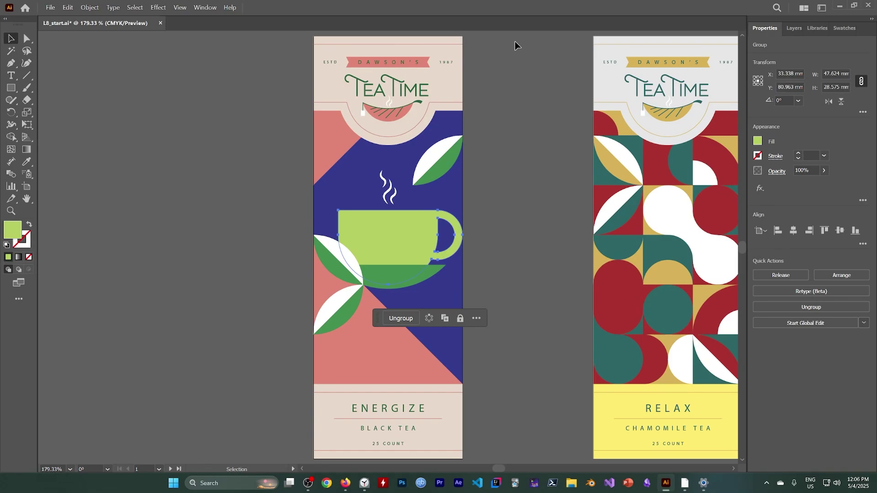
Return to Illustrator and save the cup's fill color as a new global CMYK swatch named "Light green"
click(306, 485)
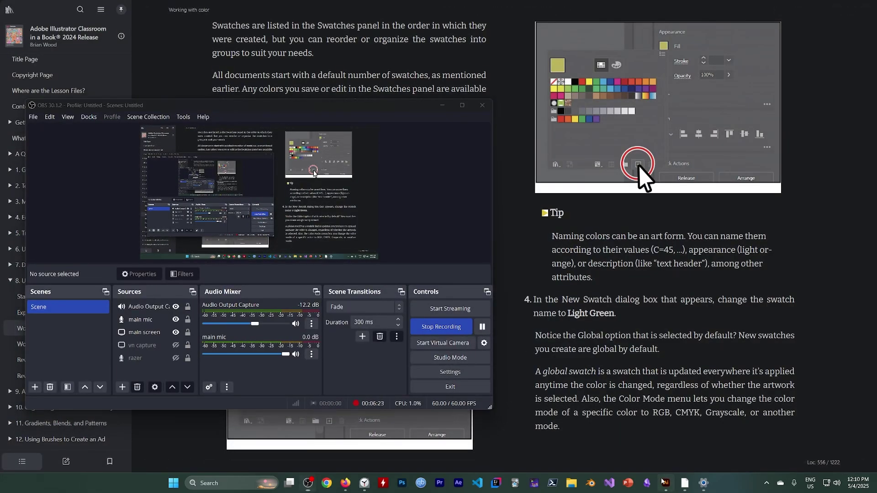
click(663, 482)
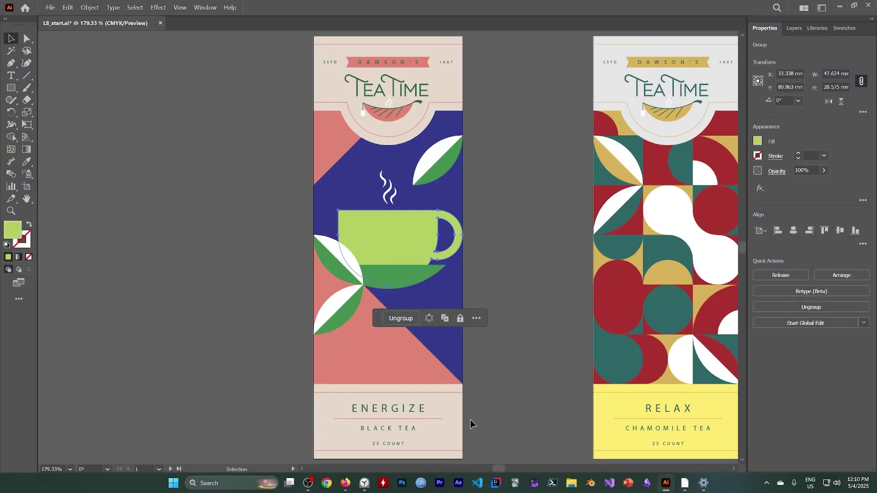
click(758, 142)
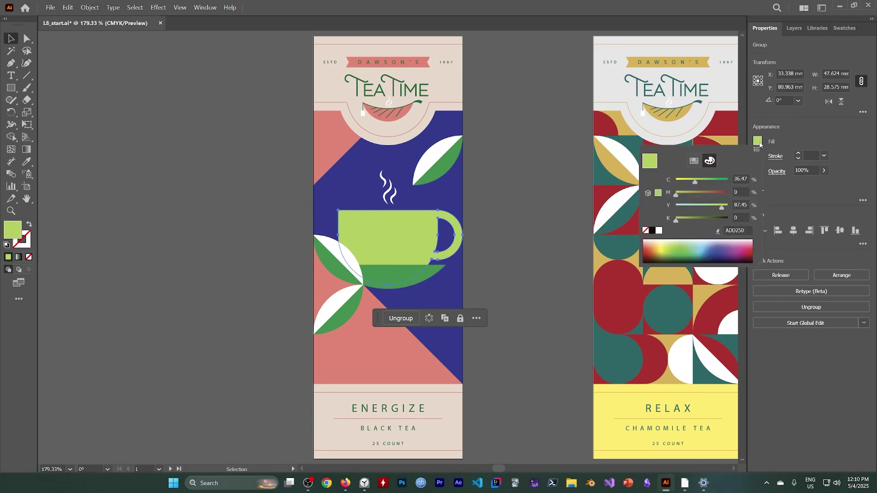
click(694, 162)
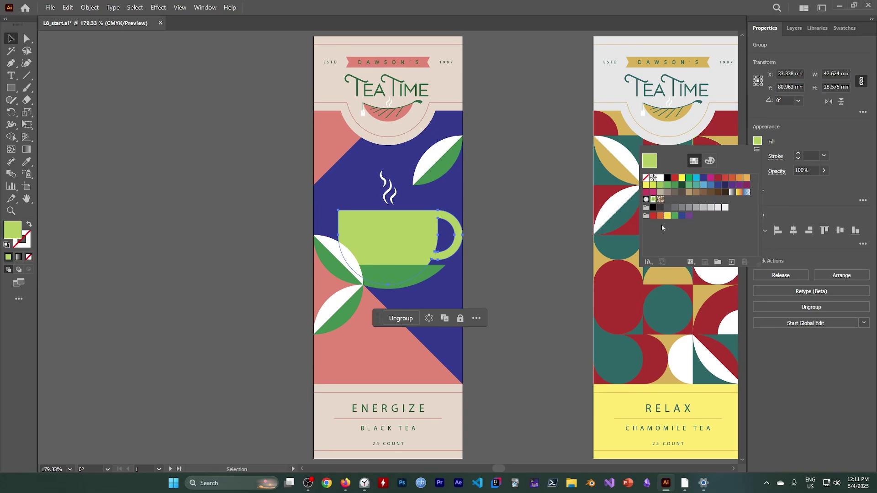
click(731, 262)
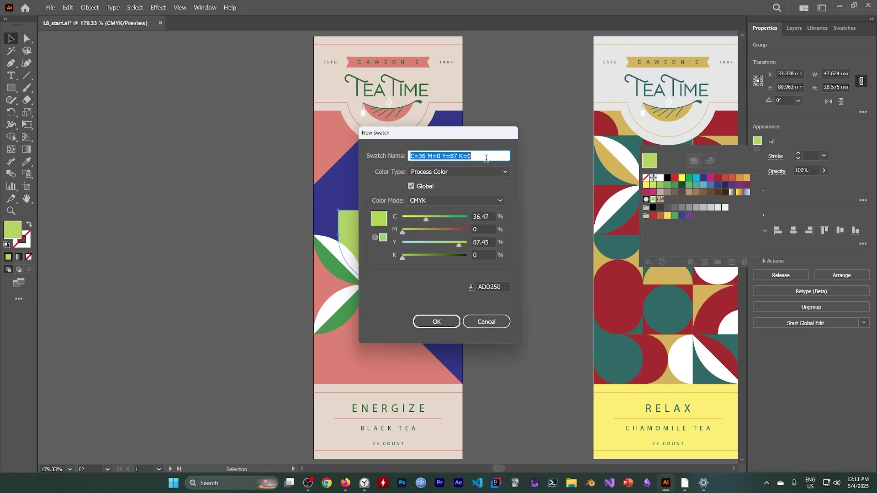
key(BackSpace)
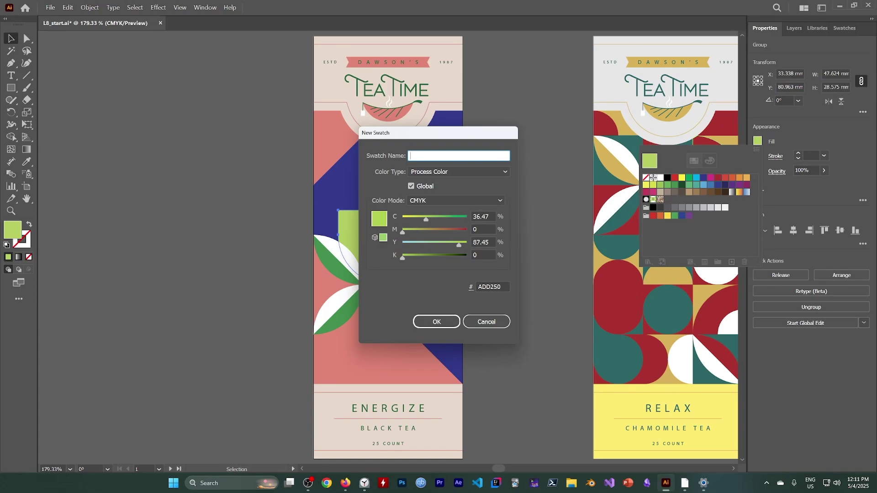
text(Light green)
click(435, 322)
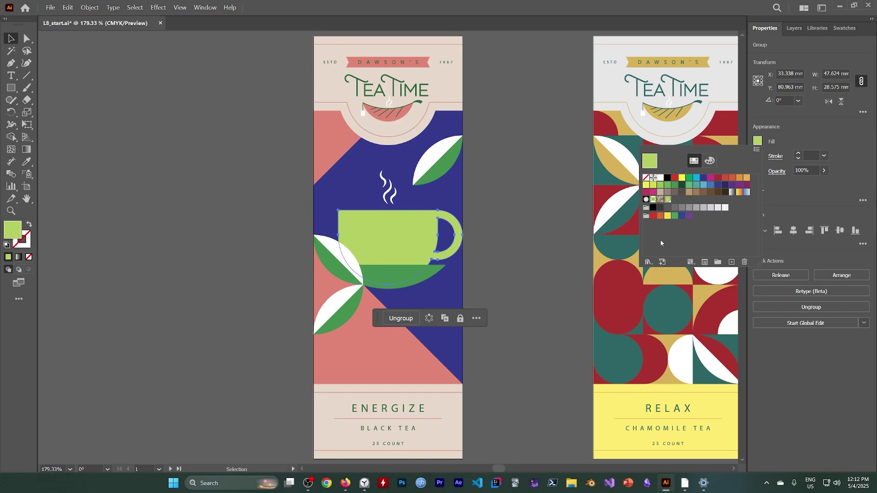
Review the color settings of the Light green swatch and dismiss its options without changes
double_click(668, 200)
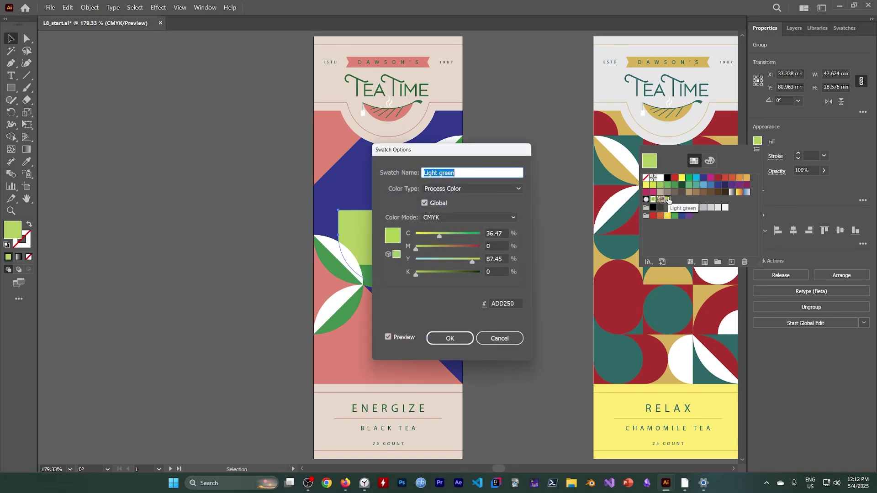
click(501, 340)
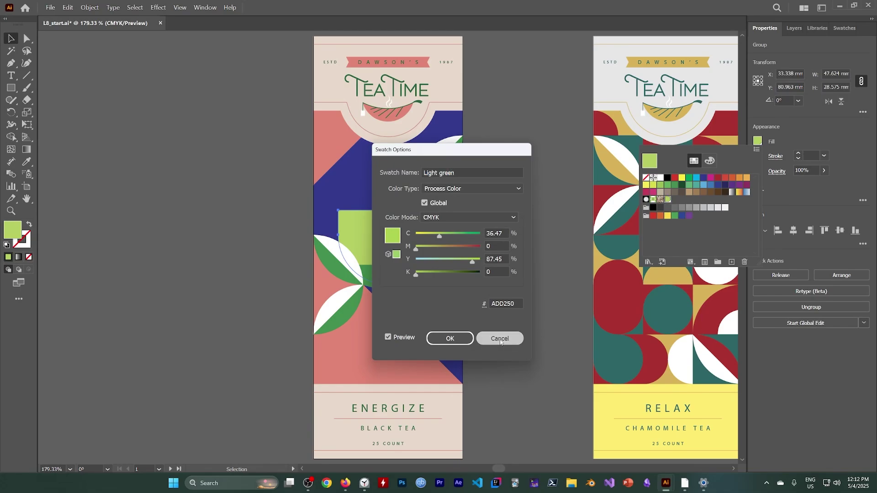
click(309, 483)
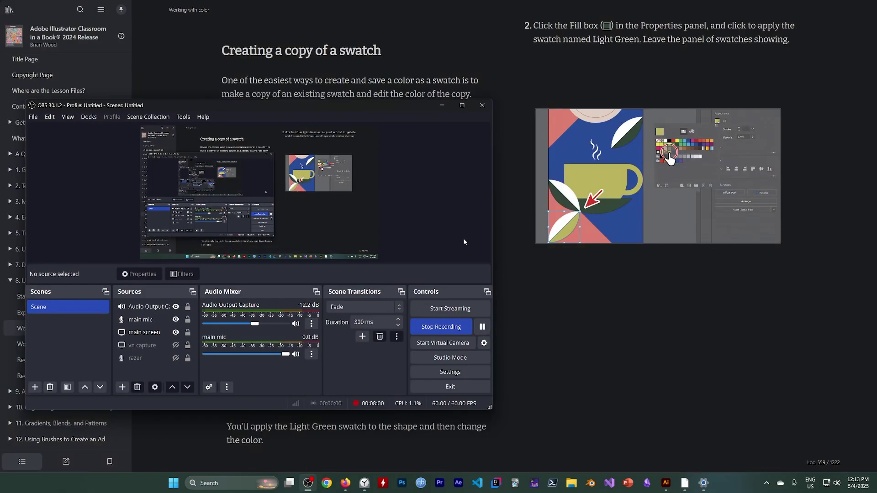
click(442, 105)
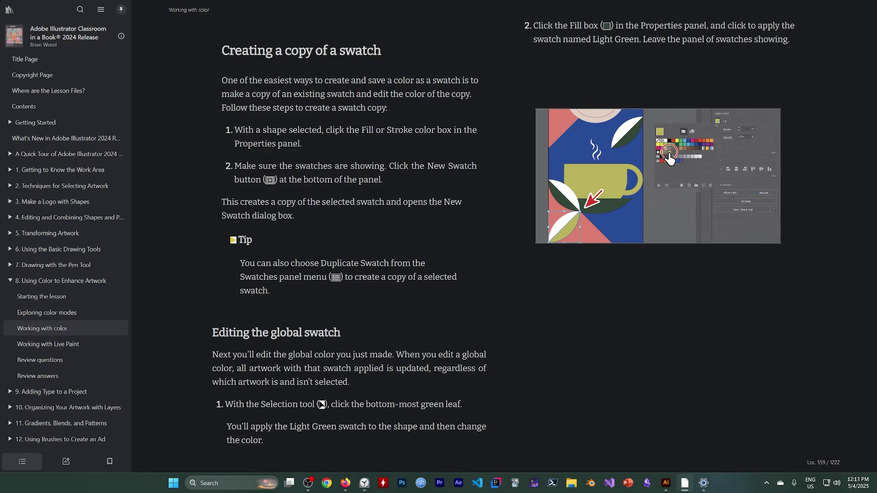
Read the book's section on creating a copy of a swatch, including the tip about Duplicate Swatch
drag(366, 129, 408, 128)
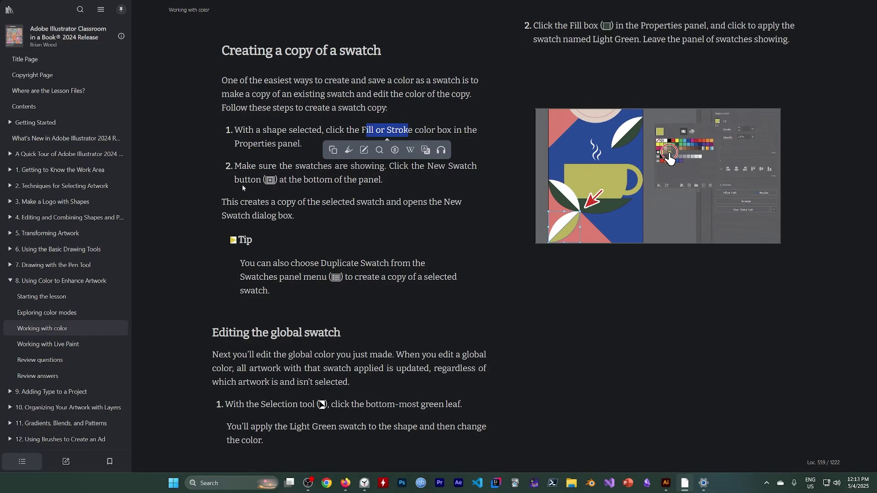
click(391, 187)
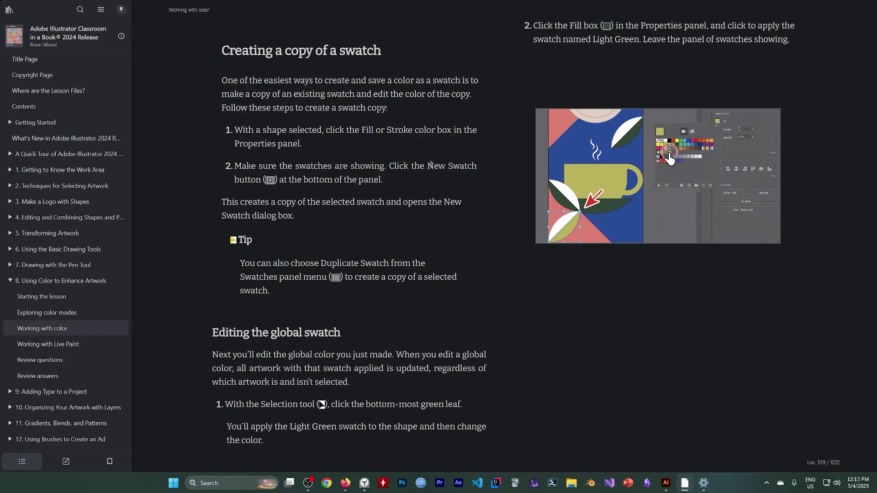
drag(430, 166, 234, 166)
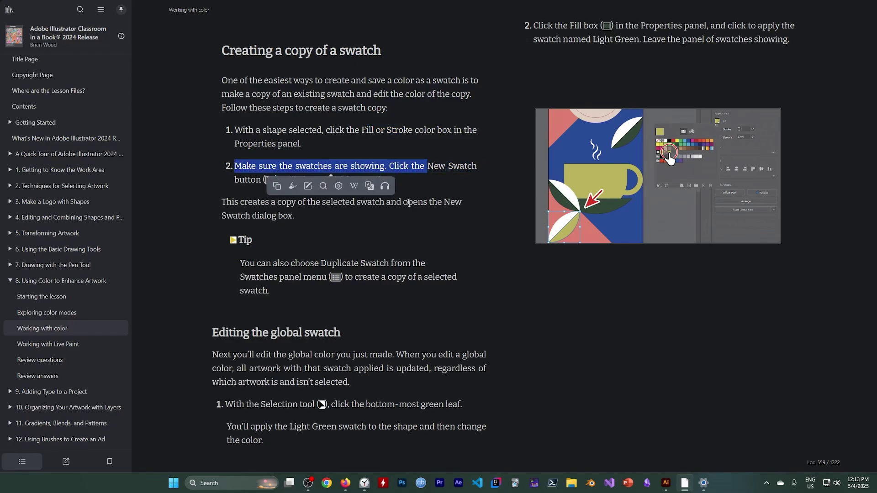
click(378, 297)
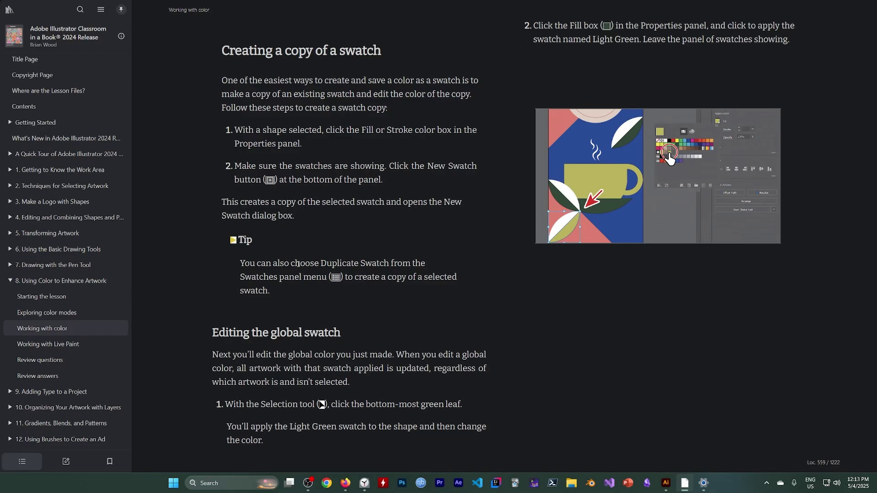
drag(323, 263, 407, 264)
drag(240, 277, 344, 277)
click(377, 297)
Return to Illustrator and save a copy of the cup's Light green swatch as a global CMYK process color
click(666, 483)
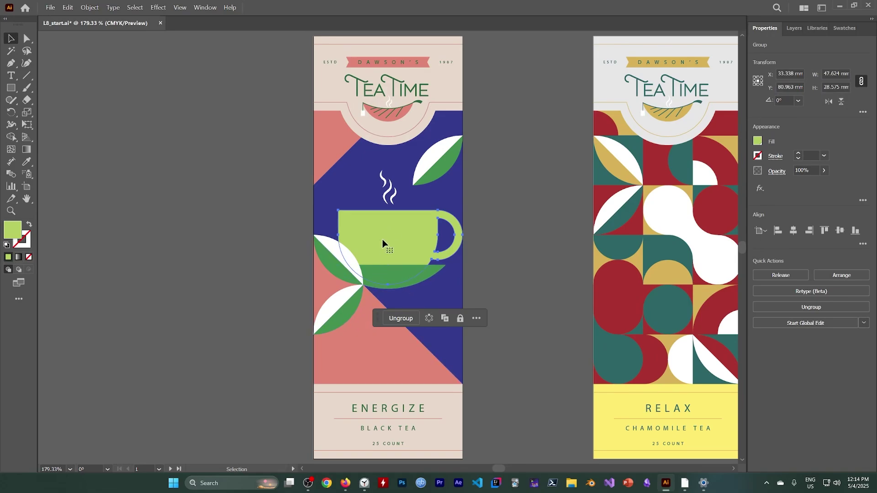
click(758, 142)
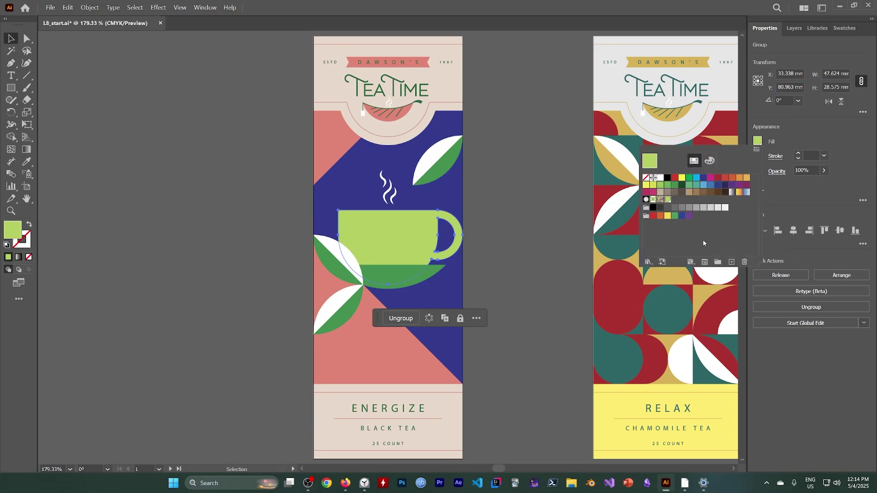
click(732, 262)
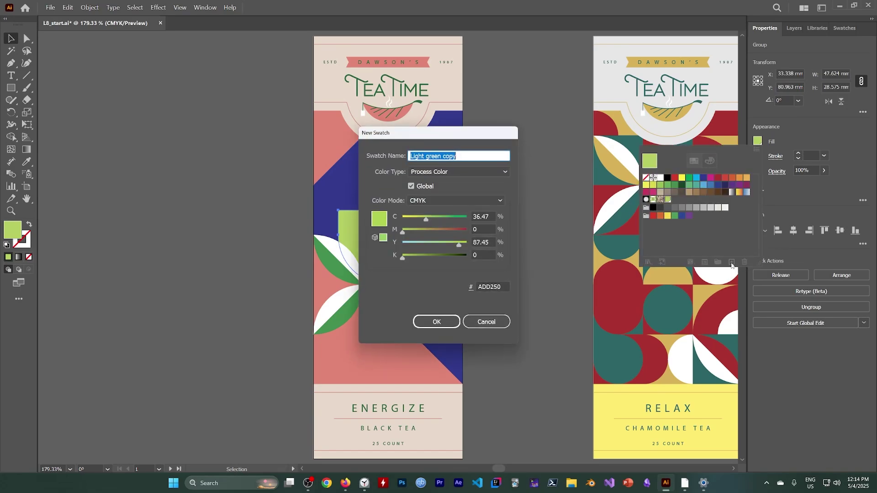
click(432, 321)
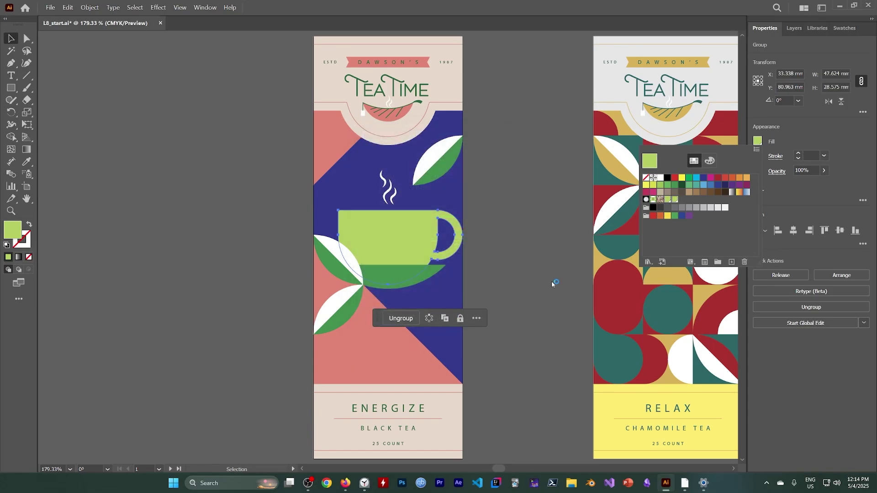
Fill the green half of the bottom-most leaf with the copied Light green swatch
click(348, 311)
click(349, 311)
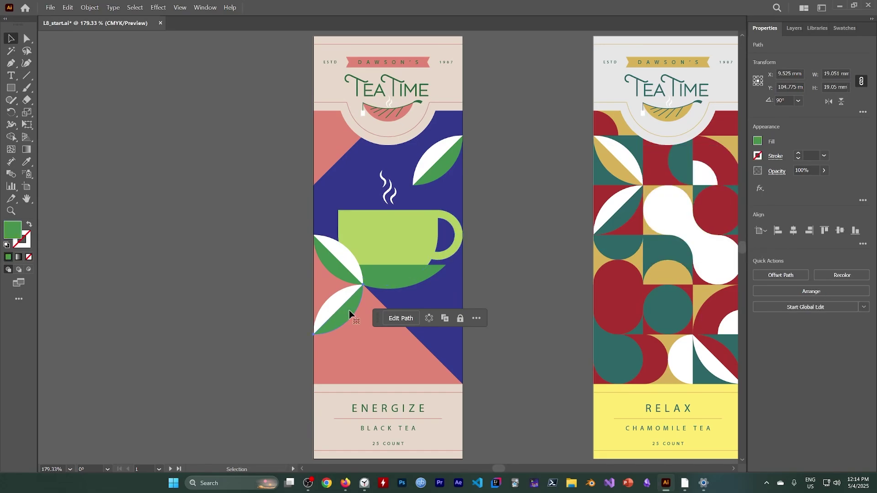
click(758, 142)
click(675, 200)
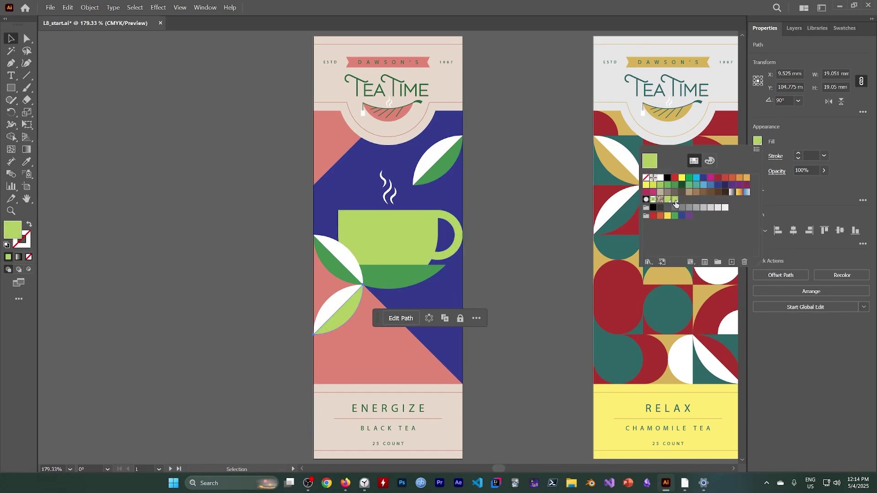
double_click(675, 201)
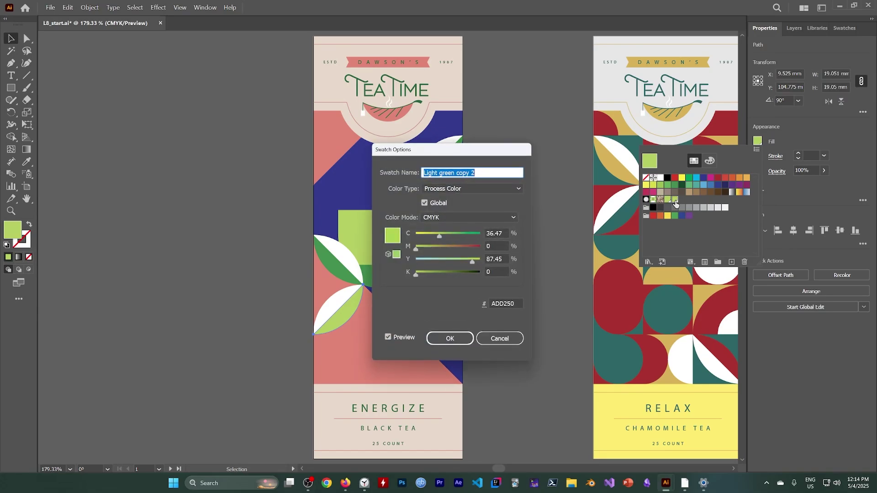
mouse_move(439, 236)
mouse_down()
mouse_move(430, 236)
mouse_move(449, 237)
mouse_move(427, 237)
mouse_move(444, 242)
mouse_up()
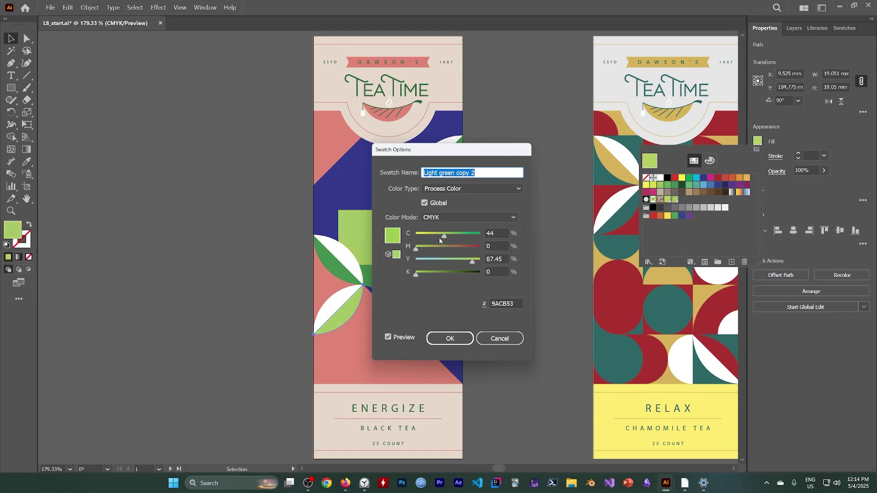
click(498, 339)
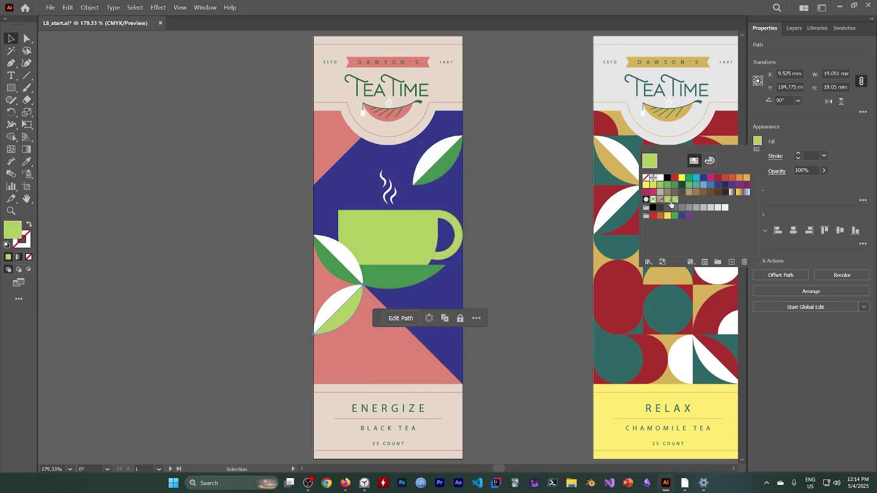
click(758, 141)
click(358, 307)
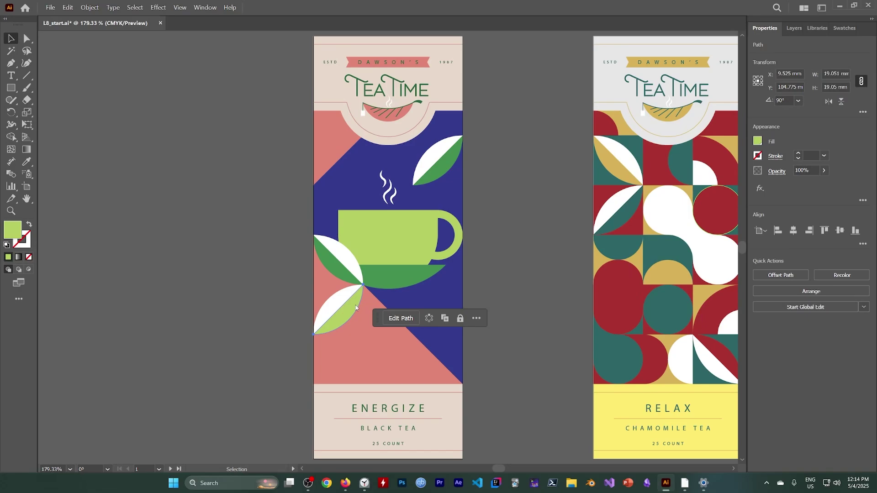
With the bottom-most leaf selected, set the copied Light green swatch's cyan to 100%
click(757, 141)
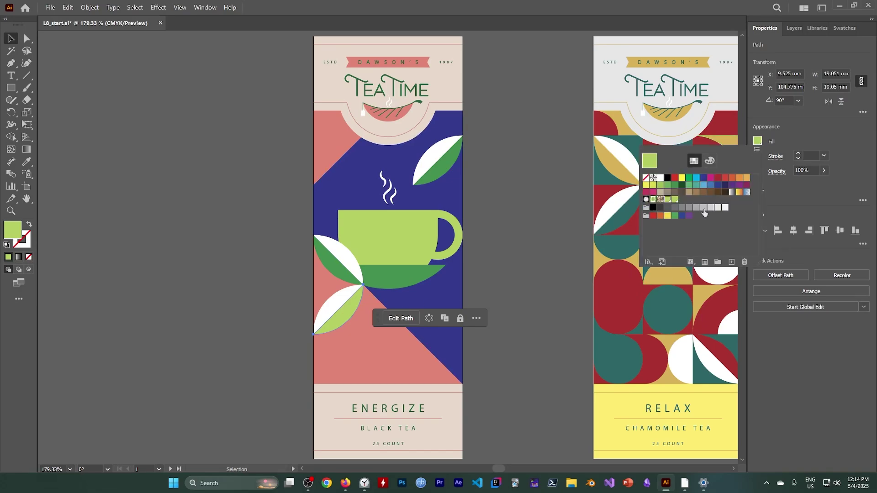
double_click(676, 200)
drag(443, 236, 485, 238)
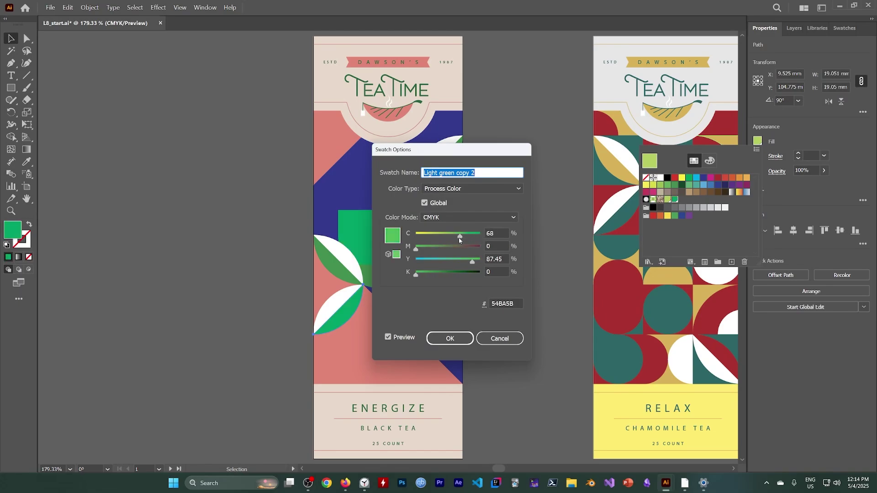
click(470, 345)
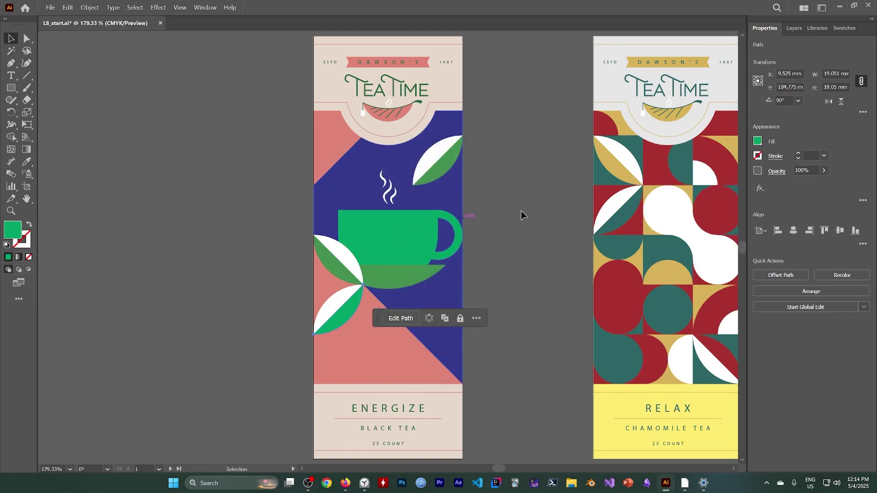
Fill the green half of the bottom-most leaf with the original Light green swatch
click(759, 143)
click(668, 199)
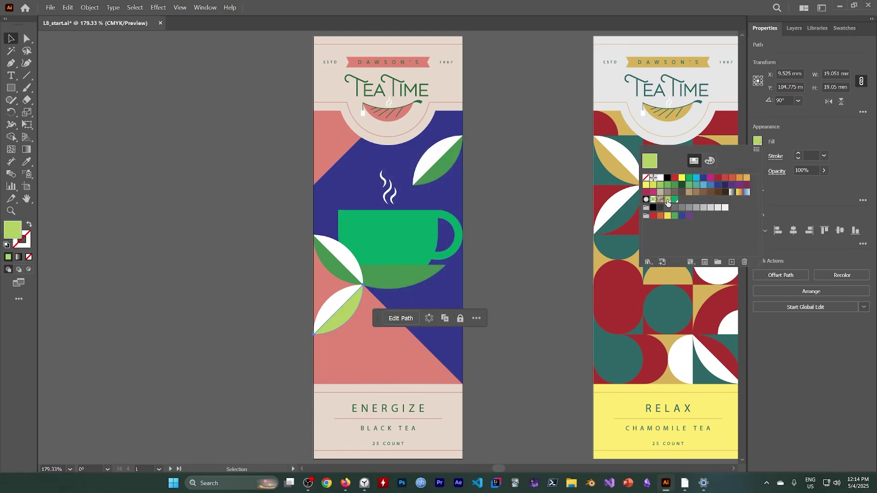
click(480, 260)
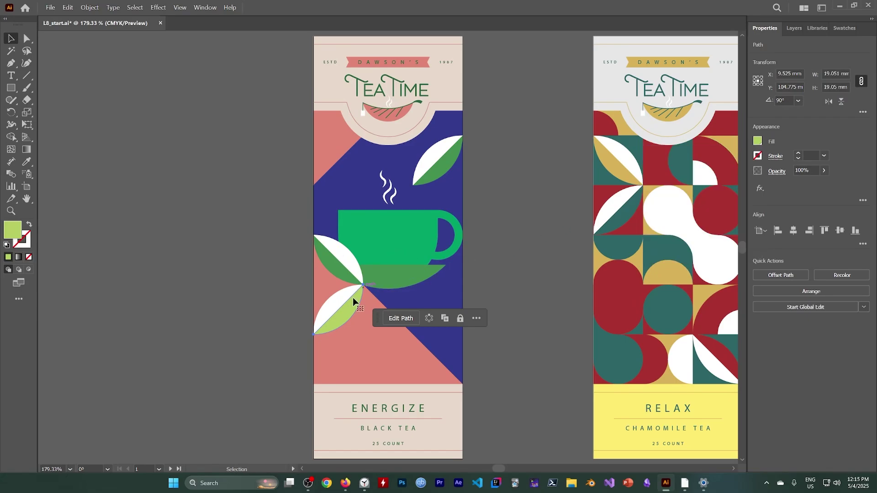
Fill the teacup group with the original Light green swatch
click(372, 241)
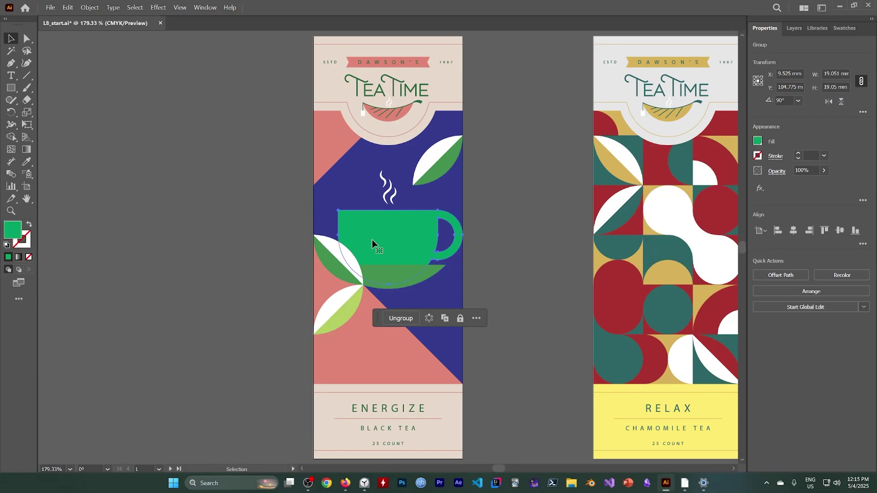
click(758, 141)
click(668, 199)
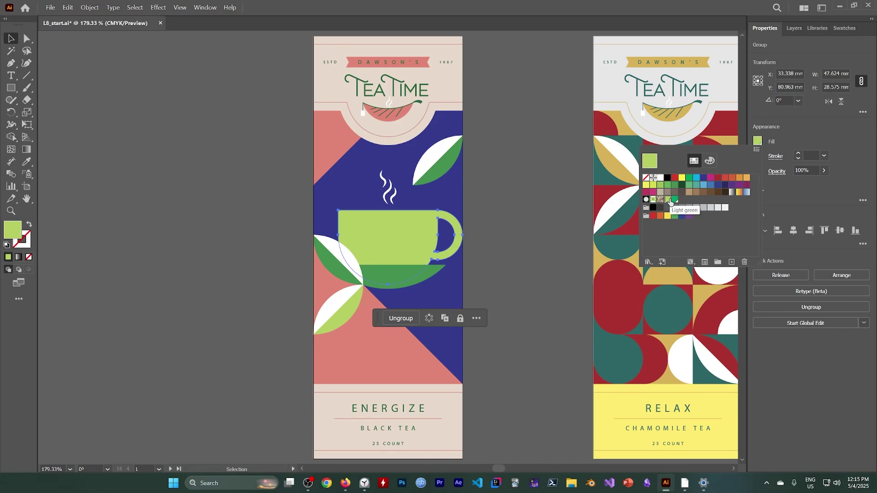
Isolate the bottom-most leaf, fill its colored half with the edited Light green copy swatch, and exit isolation mode
double_click(347, 311)
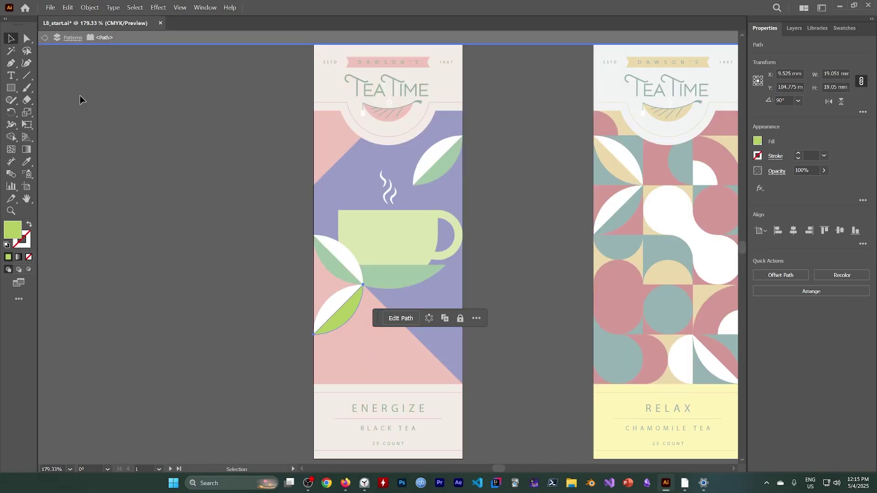
click(344, 328)
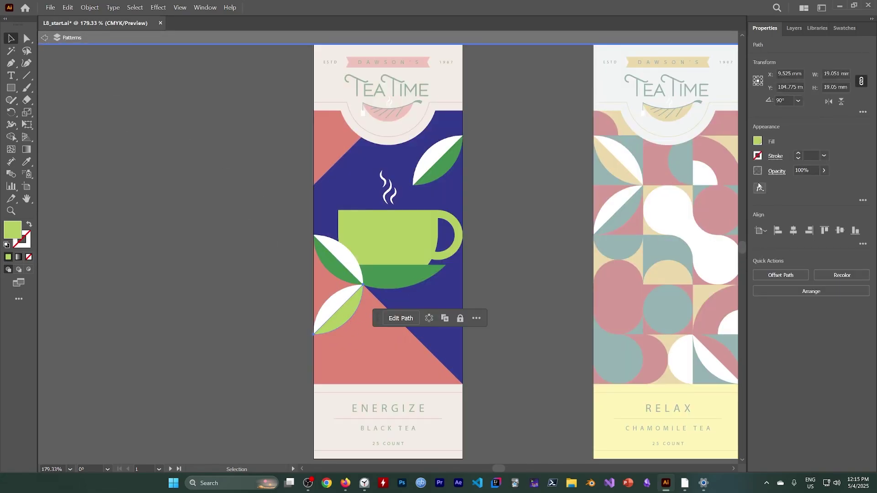
click(758, 143)
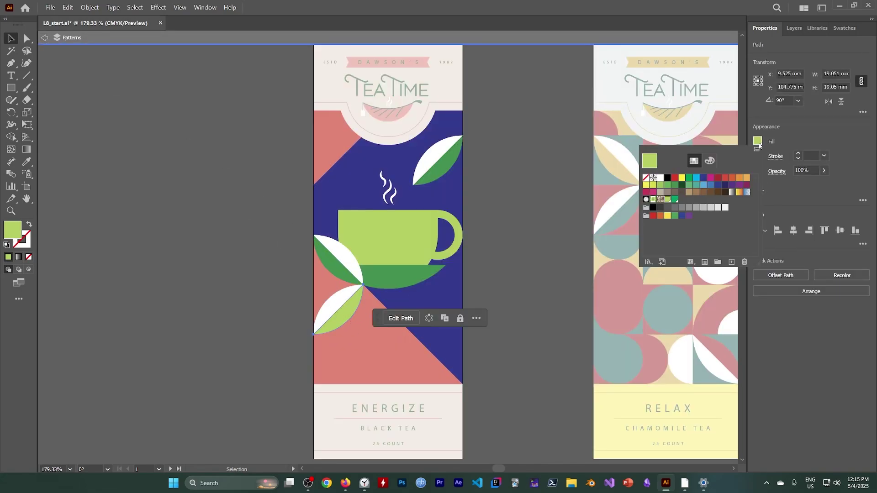
click(675, 199)
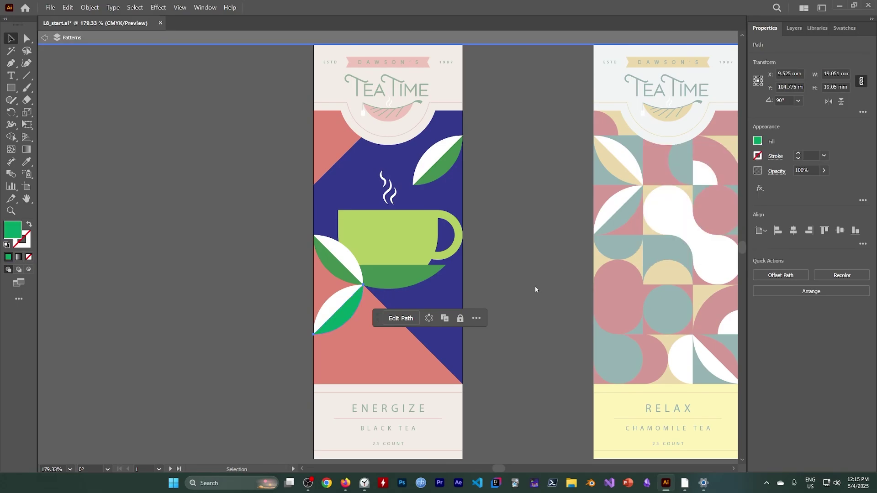
click(45, 37)
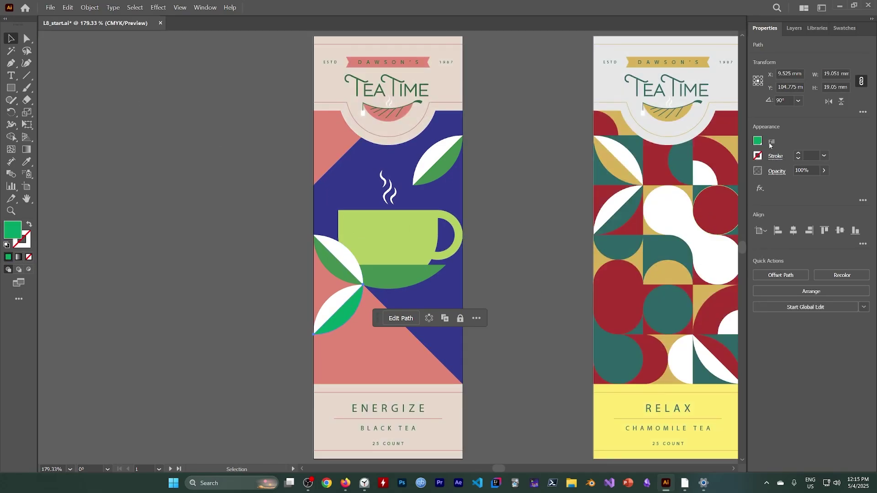
Set the yellow value of the leaf's global swatch, "Light green copy 2", to 23%
click(758, 142)
double_click(675, 199)
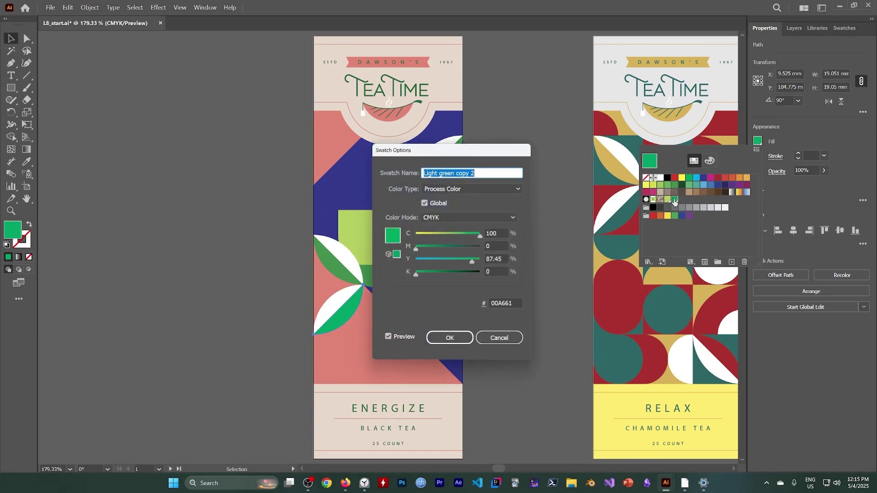
drag(482, 266, 430, 264)
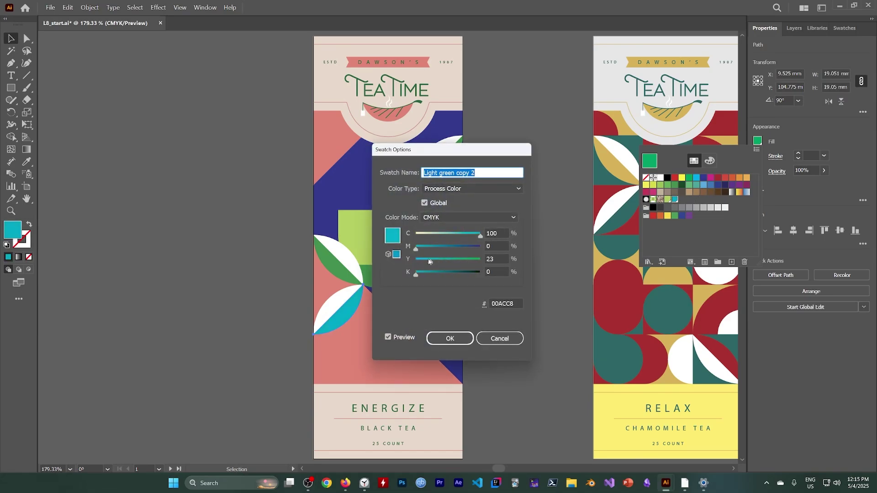
click(451, 339)
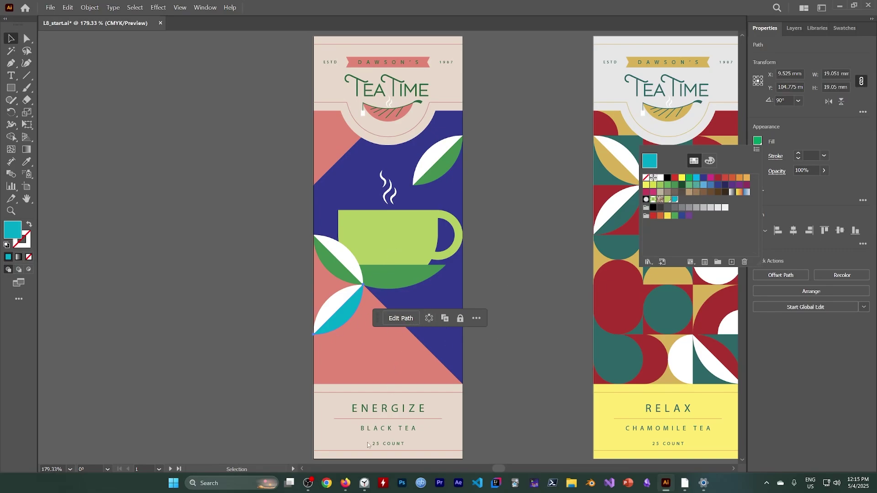
click(309, 483)
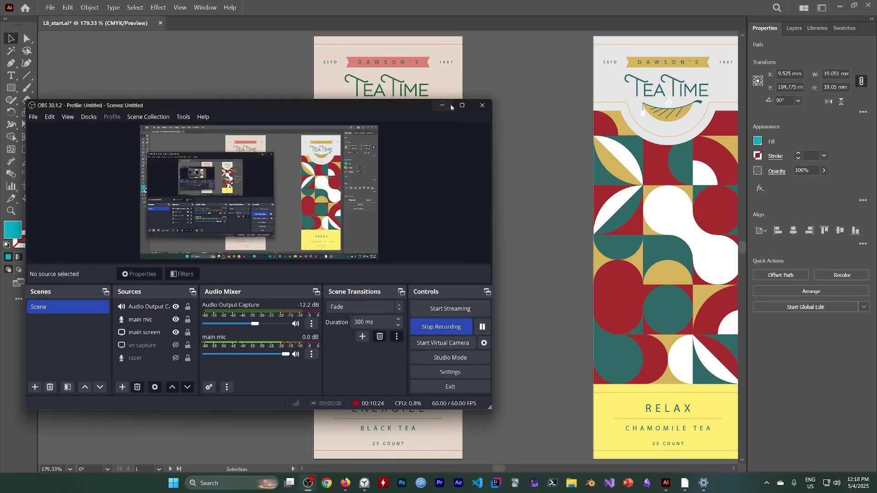
click(442, 105)
click(758, 142)
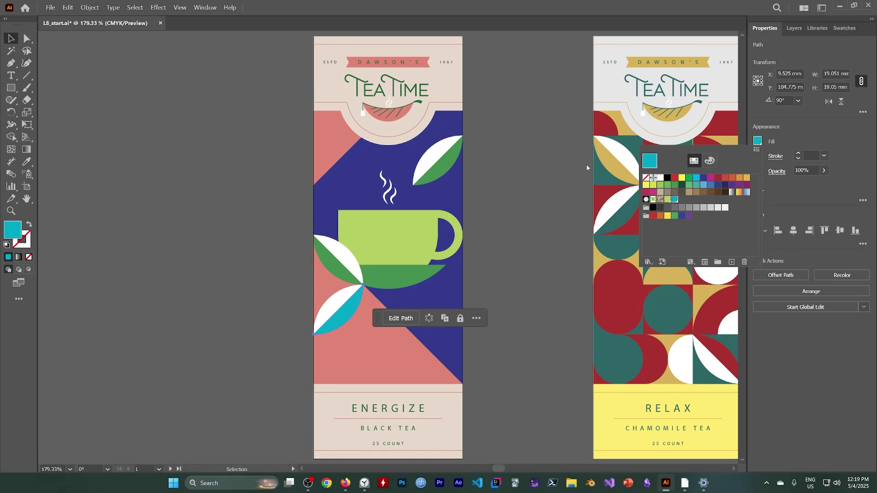
Review the book's sections on copying a swatch and editing global and non-global swatches, and return to Illustrator
click(684, 483)
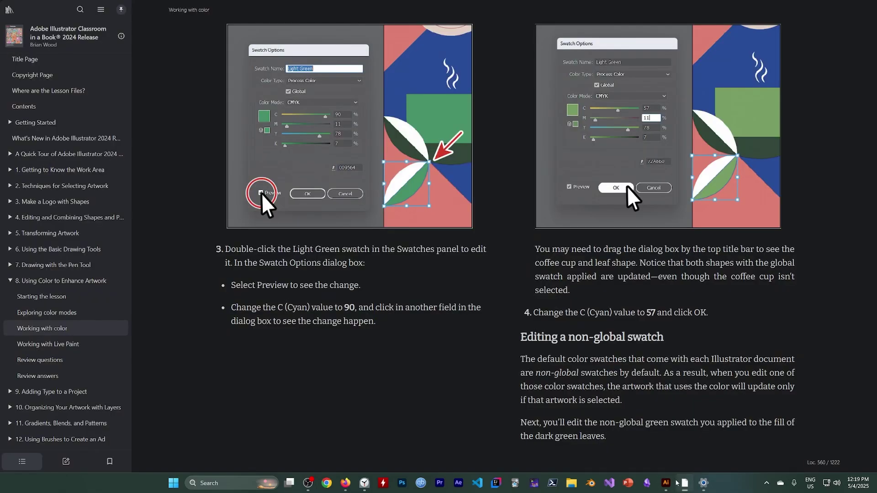
scroll(387, 260, up, 1)
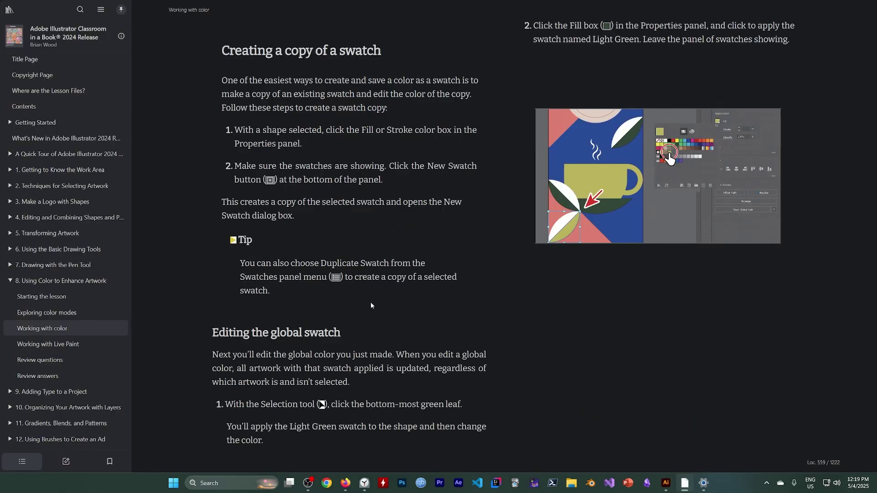
scroll(371, 305, down, 1)
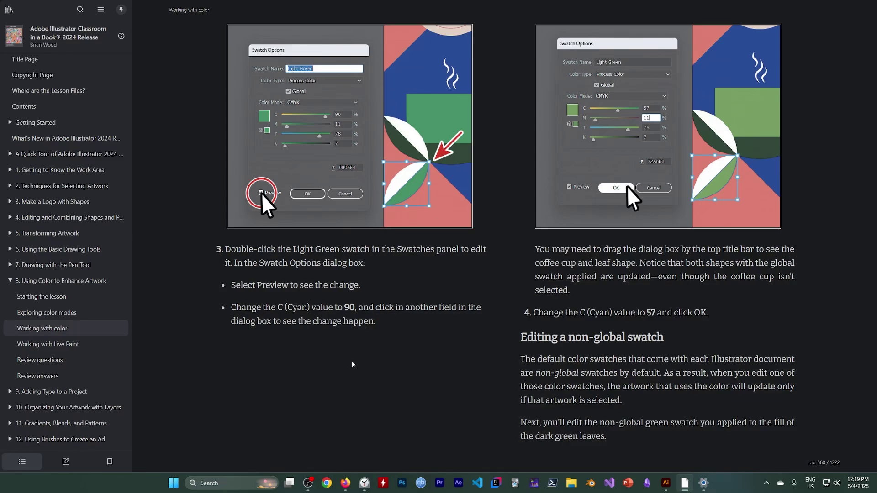
click(666, 483)
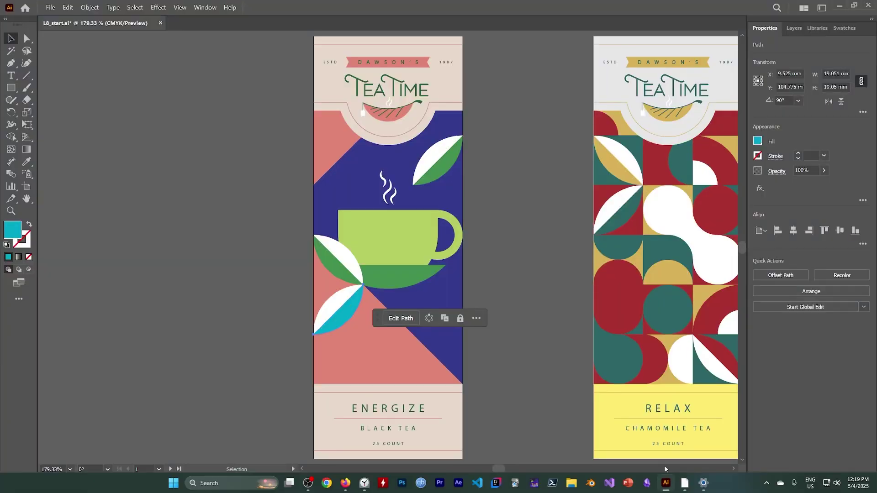
Make the swatch filling the green half of the middle leaf, beside the cup, global and set its cyan to 38%
click(328, 259)
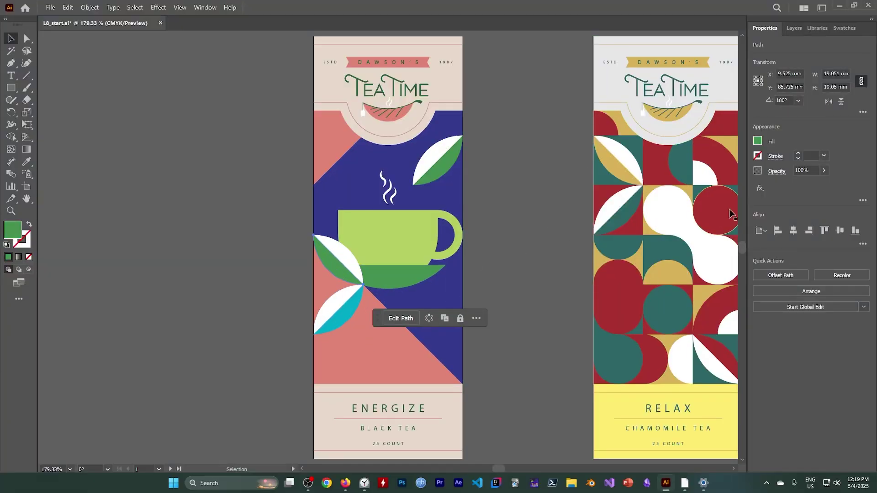
click(757, 141)
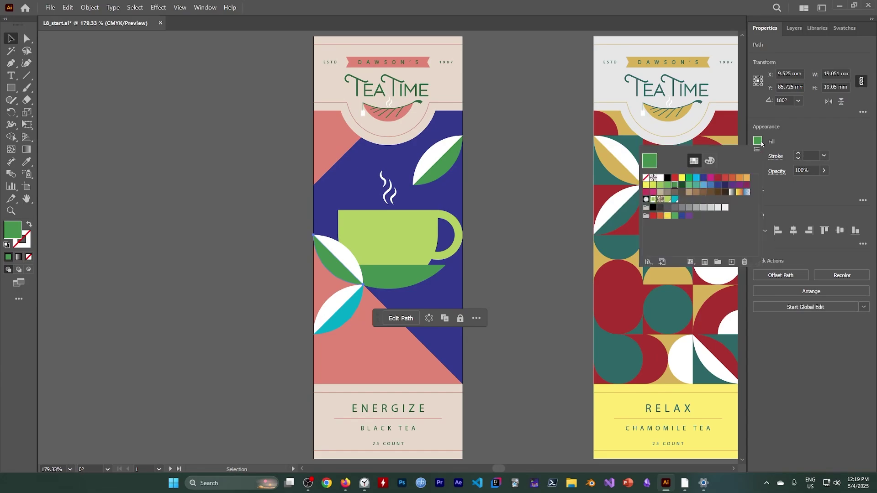
double_click(671, 187)
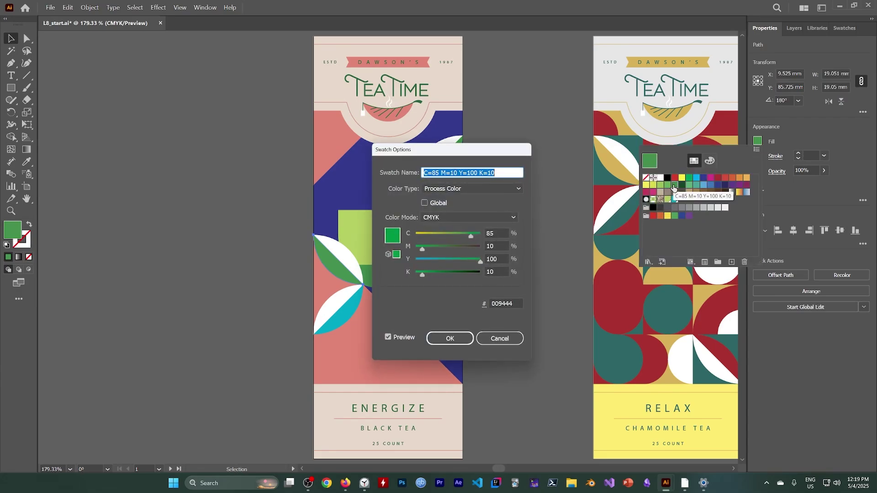
click(425, 203)
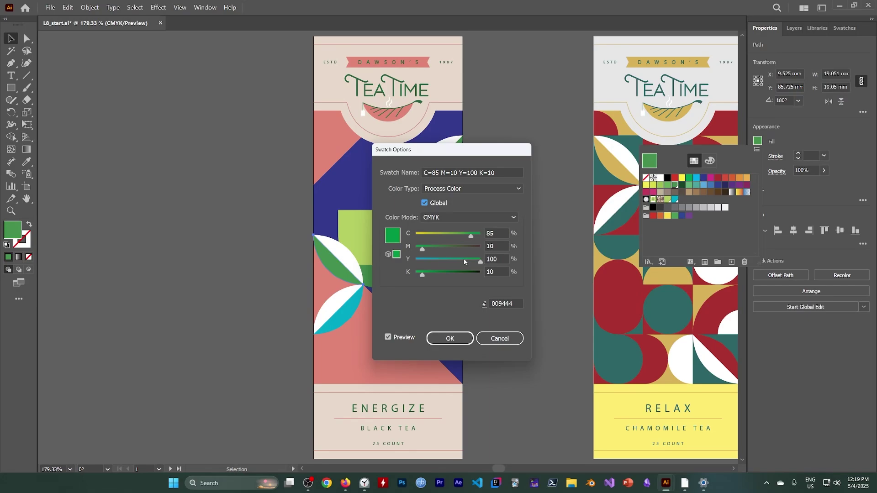
drag(471, 238, 441, 236)
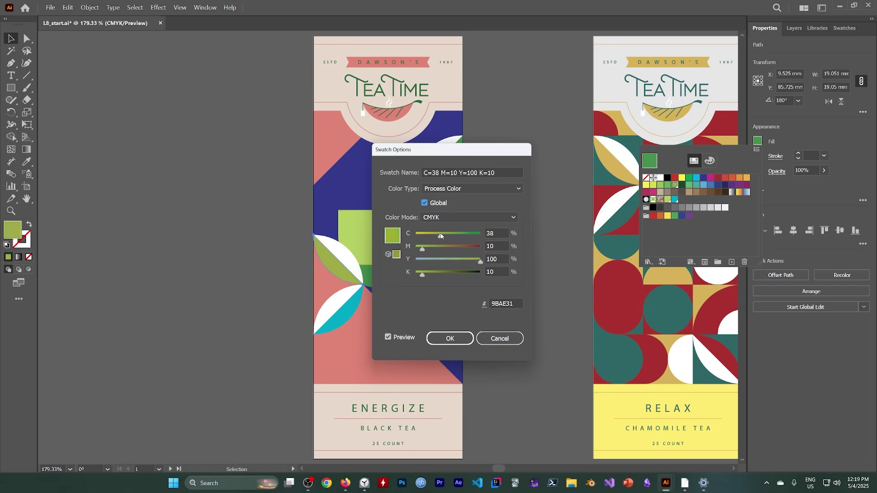
click(450, 337)
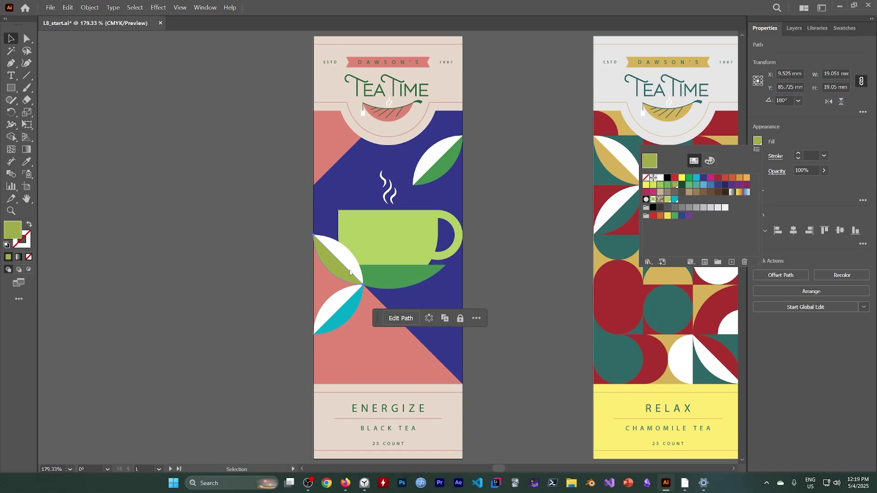
Select the green saucer and check which swatch its fill uses
click(365, 275)
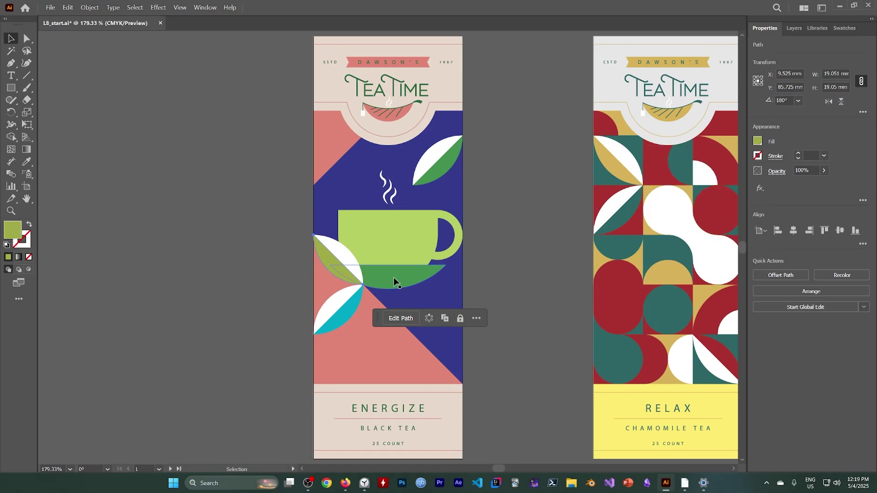
click(440, 291)
click(399, 276)
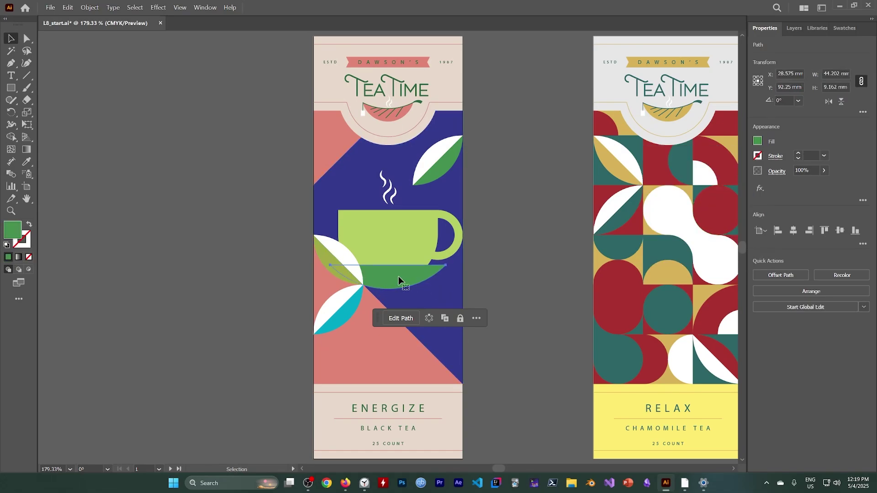
click(757, 141)
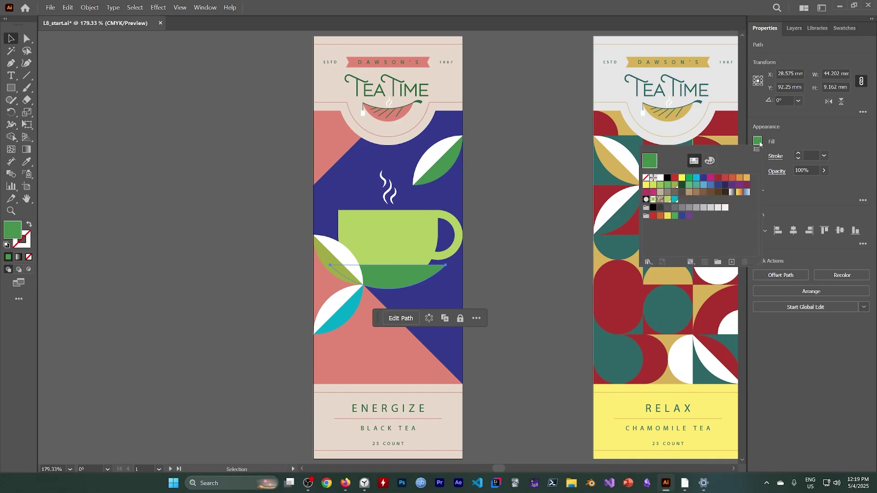
click(366, 275)
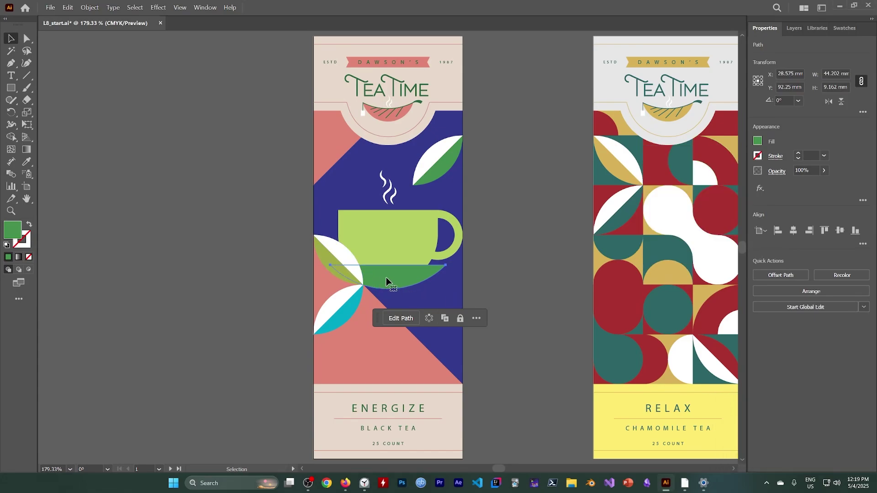
Compare the fill swatches of the upper leaf's green half and the recolored leaf beside the cup
click(443, 173)
click(760, 144)
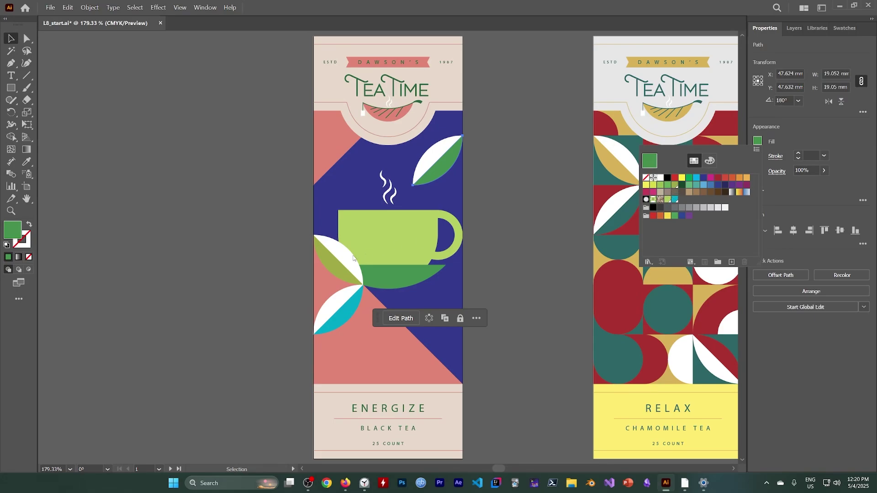
click(435, 169)
click(333, 267)
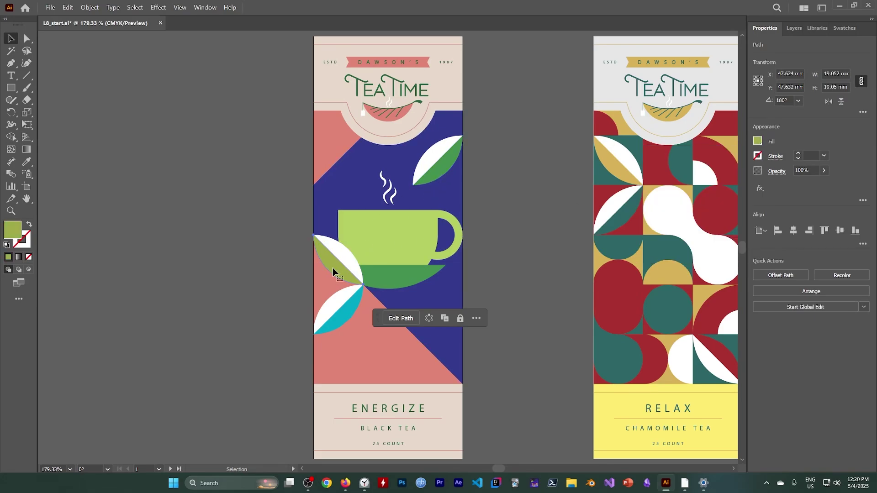
Fill the green half of the upper leaf with the global swatch C=38 M=10 Y=100 K=10
click(434, 174)
click(758, 142)
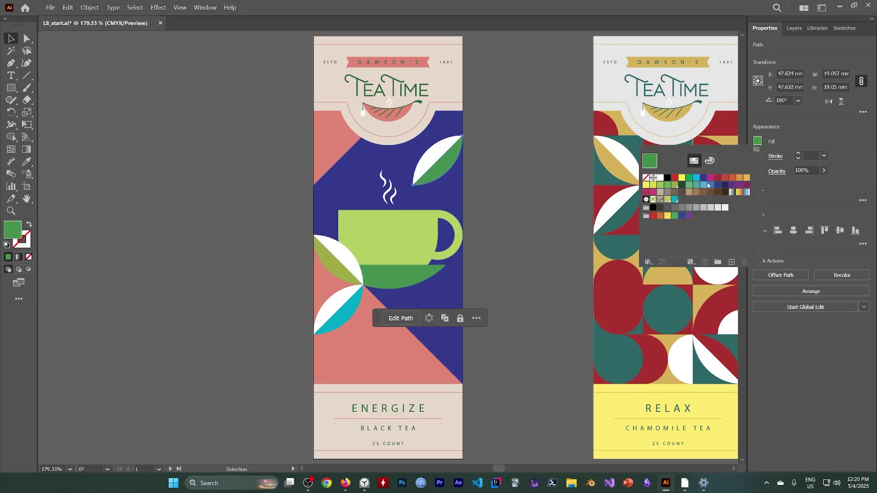
click(676, 185)
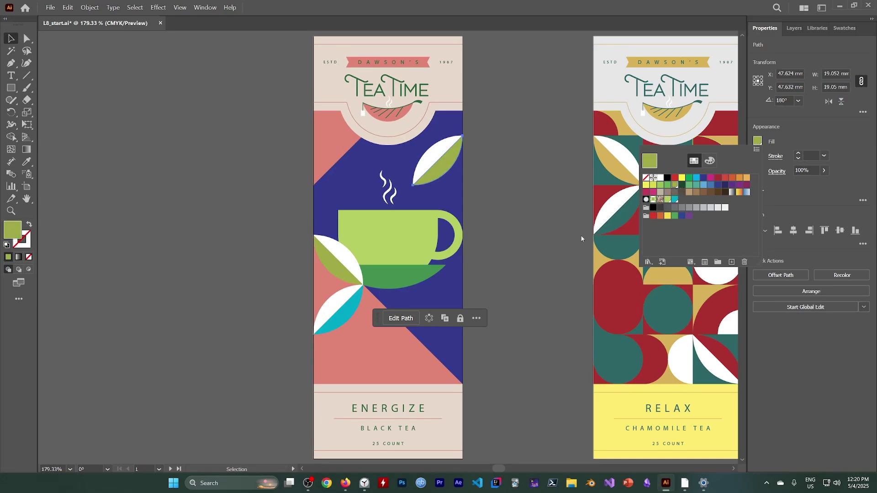
click(342, 272)
double_click(341, 272)
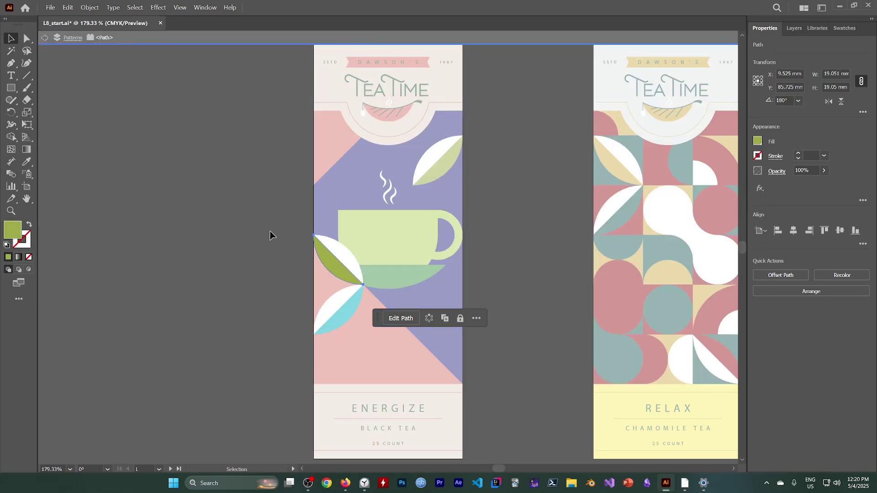
double_click(63, 60)
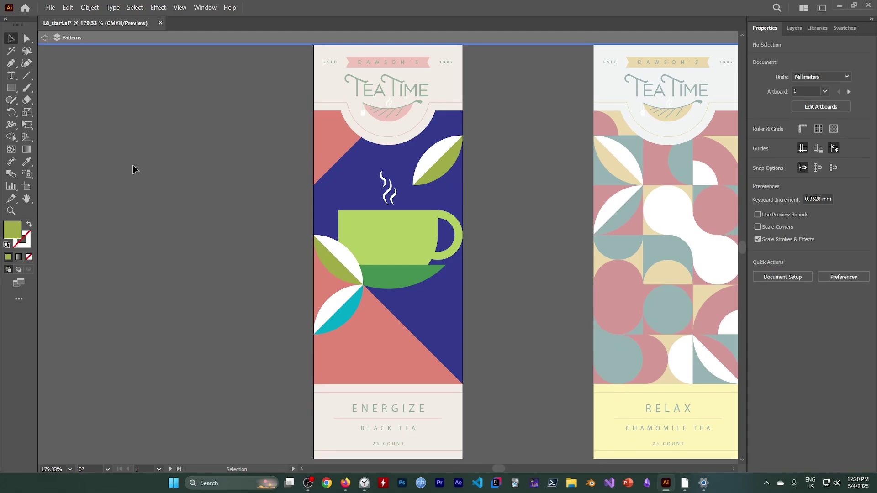
click(44, 40)
Set the cyan value of the global swatch on the middle leaf's colored half to 14%
click(335, 261)
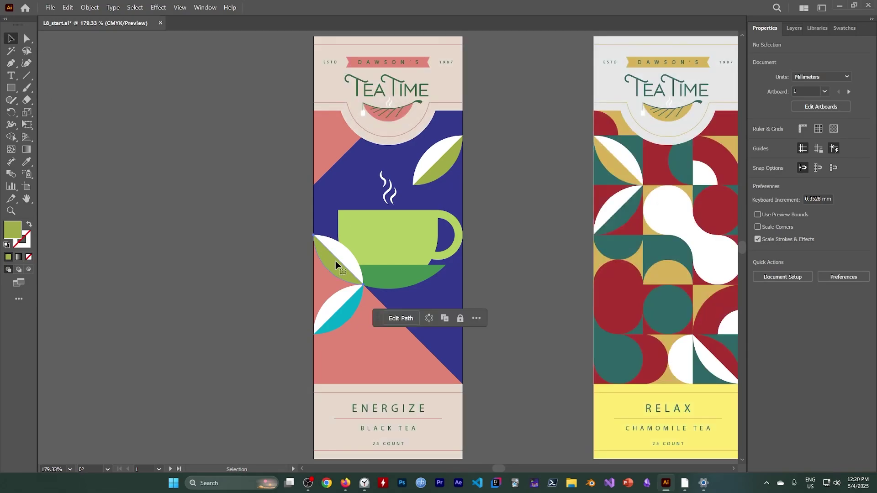
click(756, 142)
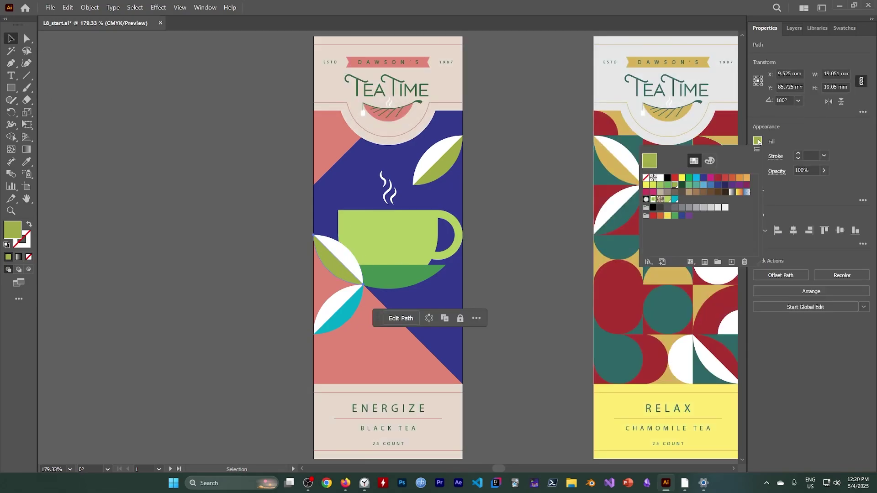
double_click(676, 189)
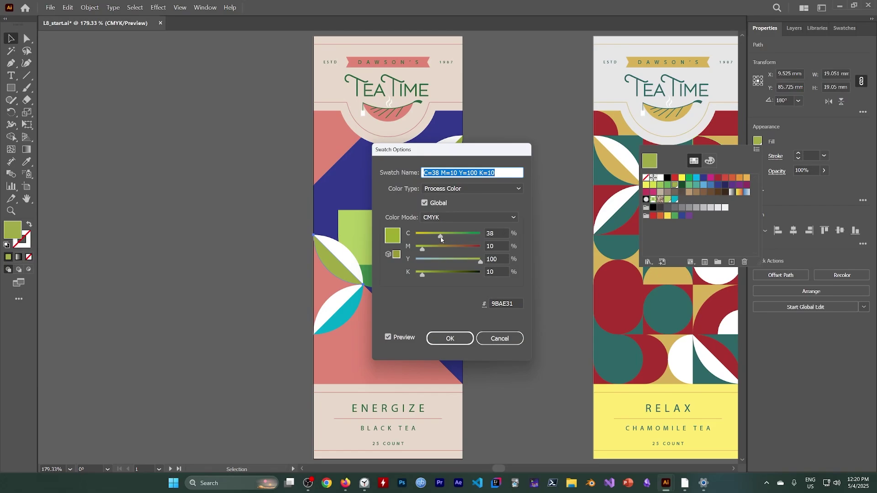
drag(426, 150, 165, 154)
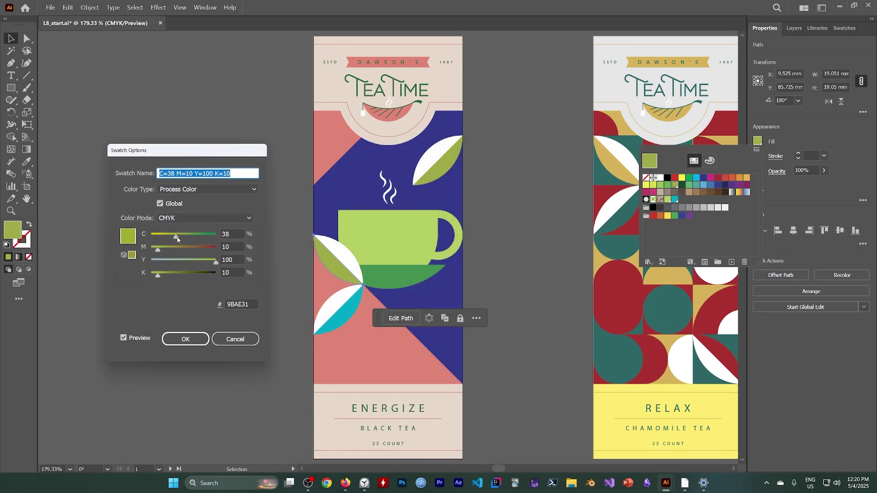
drag(176, 237, 161, 238)
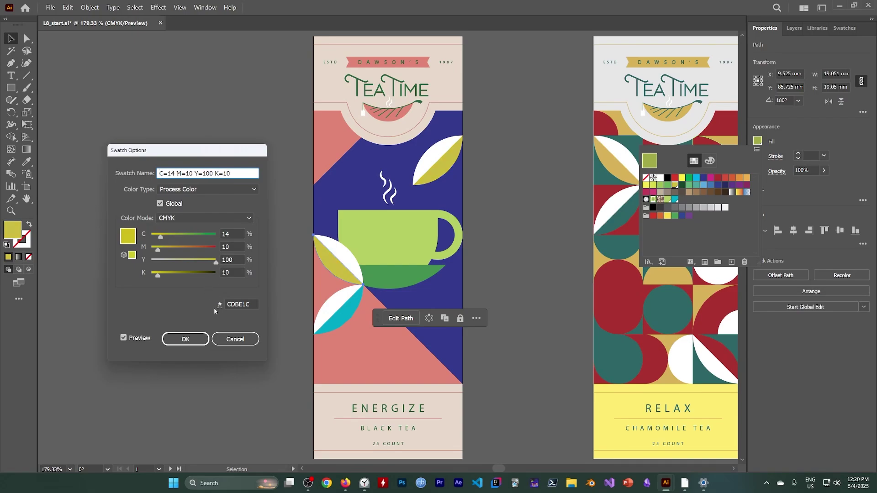
click(193, 338)
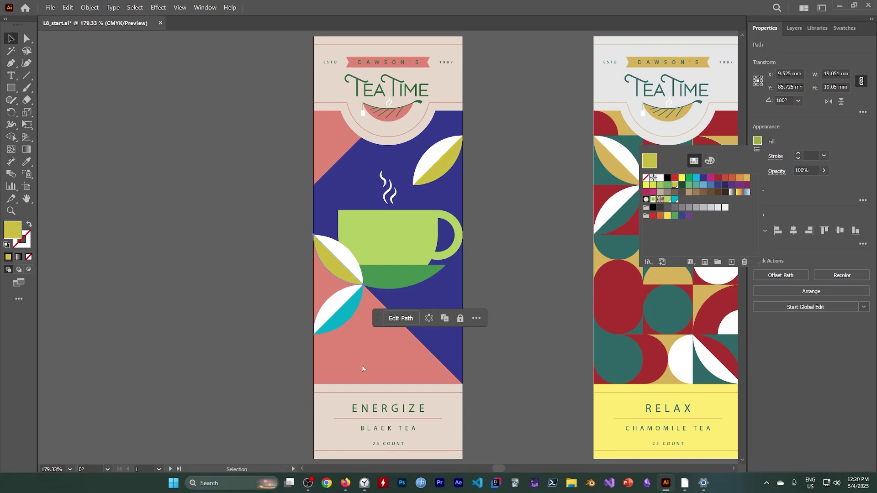
click(309, 483)
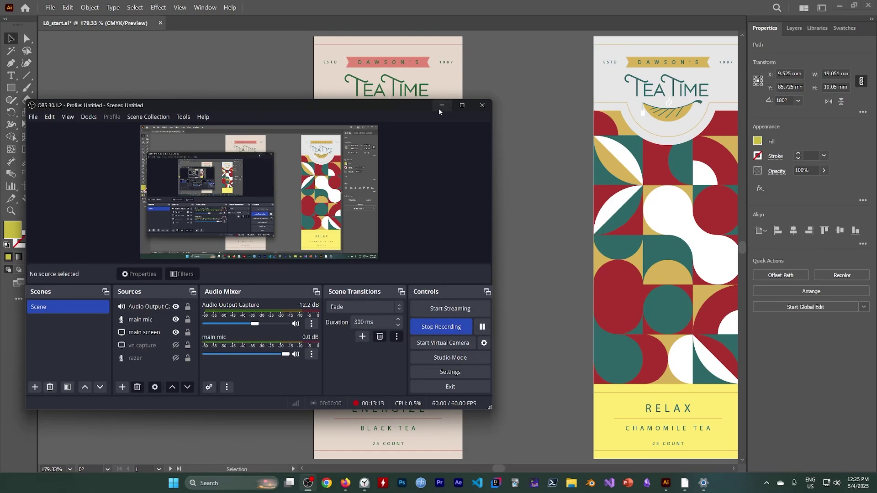
click(441, 105)
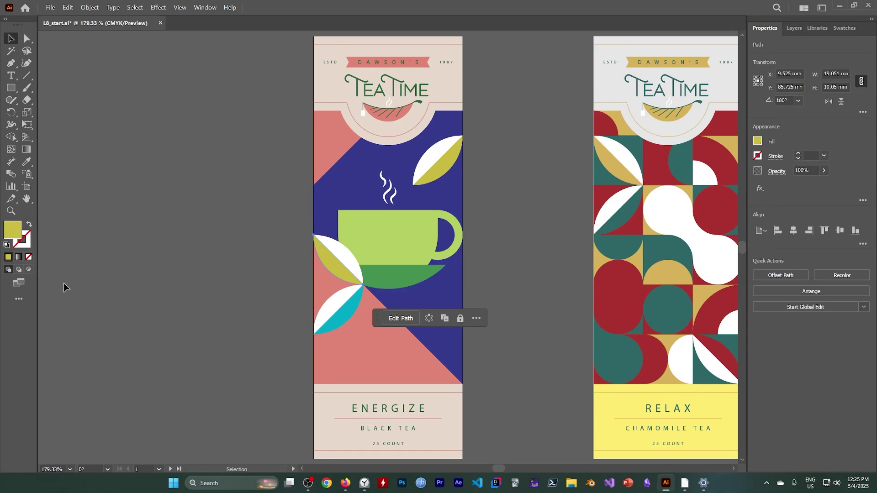
Try hue 72° and the darker green 79930D for the middle leaf's colored half in the Color Picker, and cancel
double_click(15, 234)
drag(604, 177, 97, 156)
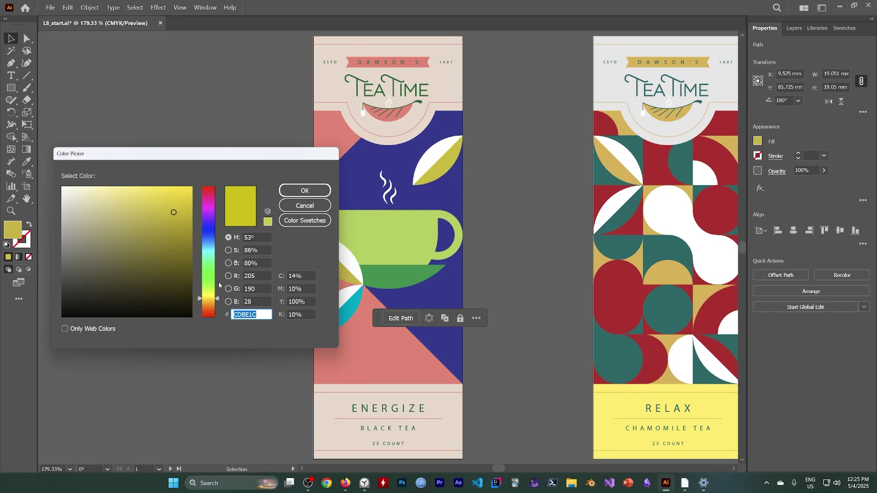
mouse_move(218, 300)
mouse_down()
mouse_move(209, 206)
mouse_move(209, 301)
mouse_move(205, 191)
mouse_move(207, 291)
mouse_up()
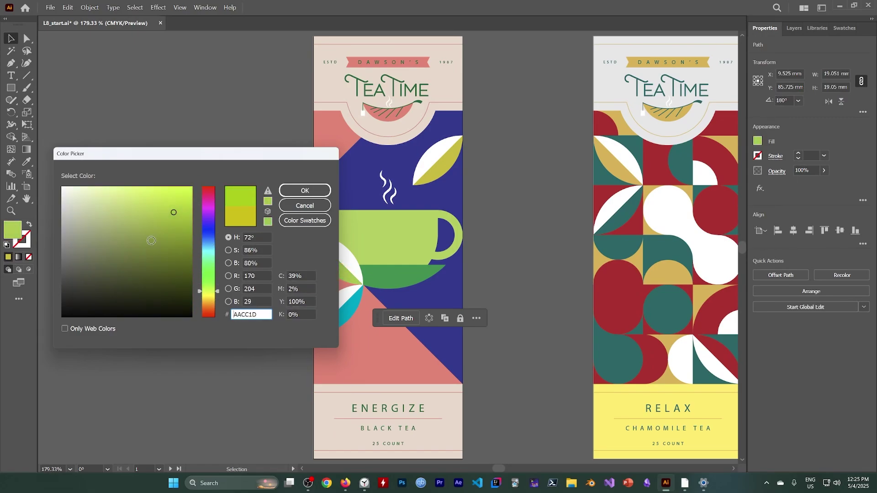
mouse_move(175, 215)
mouse_down()
mouse_move(118, 232)
mouse_move(122, 268)
mouse_move(58, 276)
mouse_move(203, 275)
mouse_move(32, 278)
mouse_move(196, 283)
mouse_move(176, 290)
mouse_move(184, 186)
mouse_move(176, 248)
mouse_move(176, 200)
mouse_move(70, 201)
mouse_move(52, 188)
mouse_move(49, 197)
mouse_move(145, 247)
mouse_move(181, 251)
mouse_move(180, 241)
mouse_up()
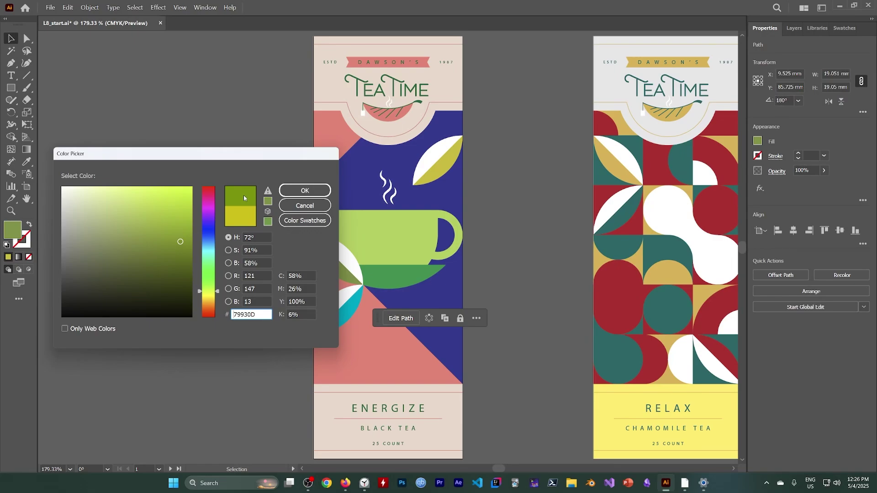
click(287, 204)
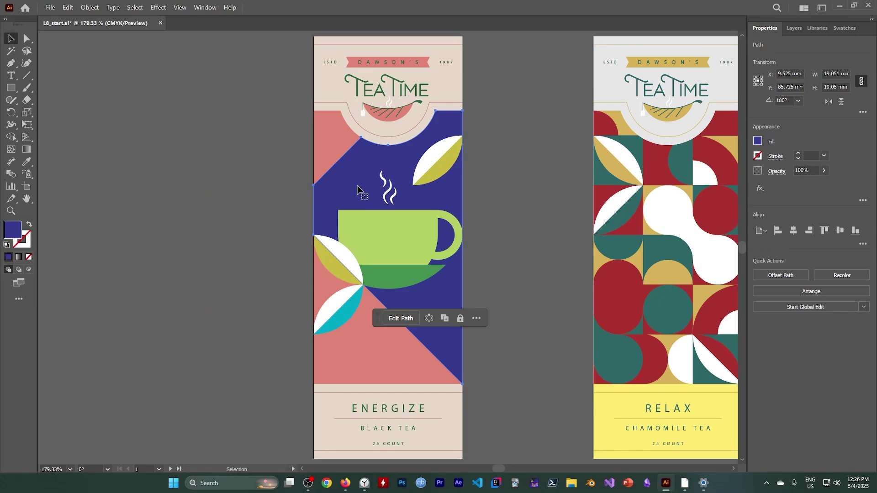
Try light purple EB8DFF and web-safe pink FF99FF as the blue background shape's fill in the Color Picker
double_click(12, 231)
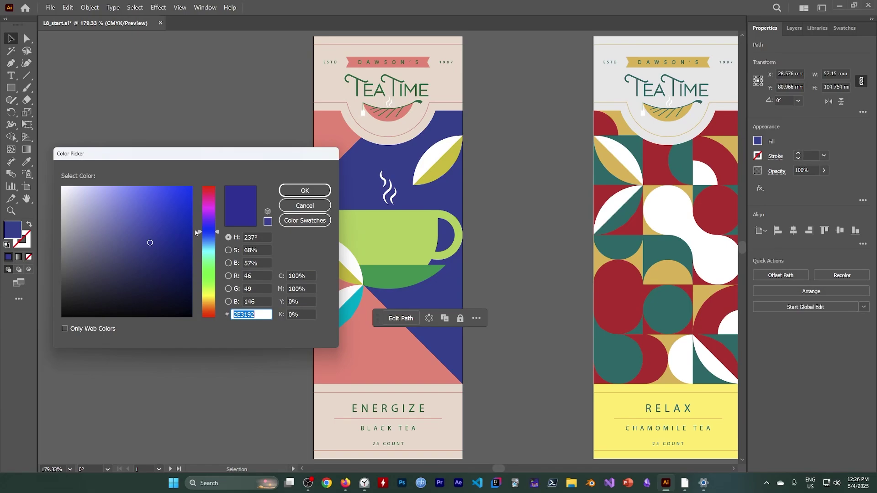
drag(198, 232, 200, 212)
mouse_move(149, 239)
mouse_down()
mouse_move(143, 202)
mouse_move(121, 185)
mouse_up()
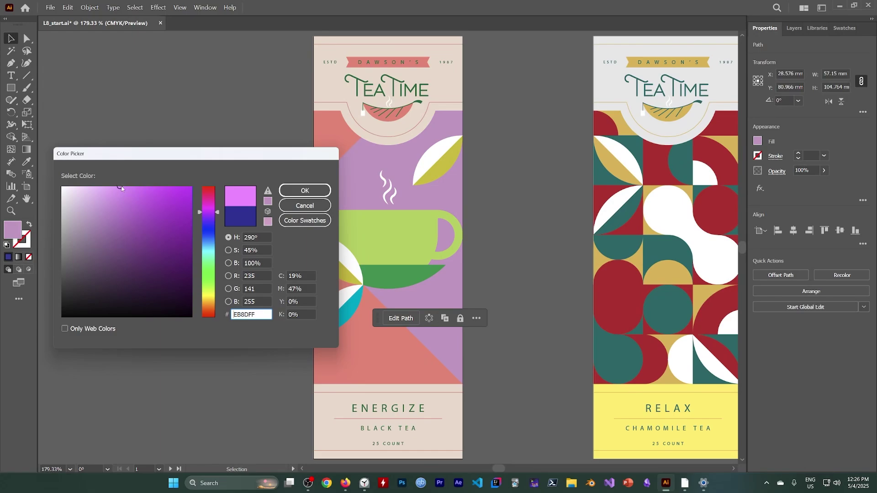
click(268, 192)
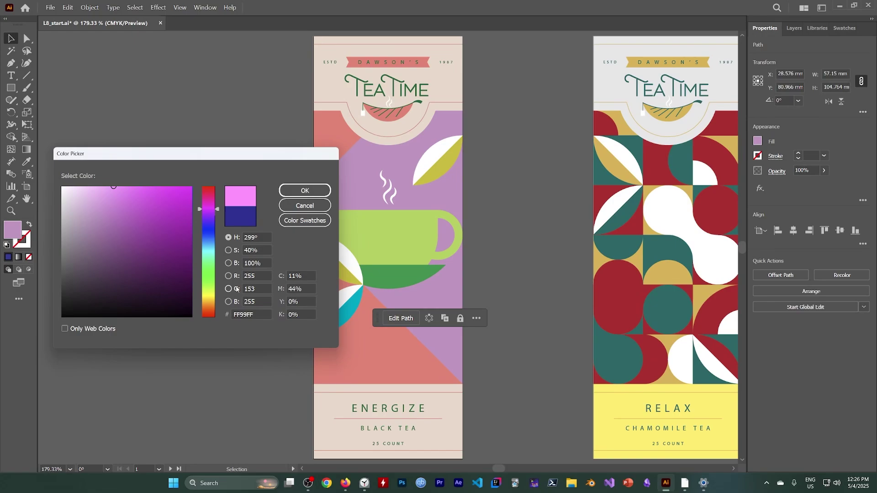
Try the Light green swatch on the background shape from the Color Picker's swatch list
click(302, 220)
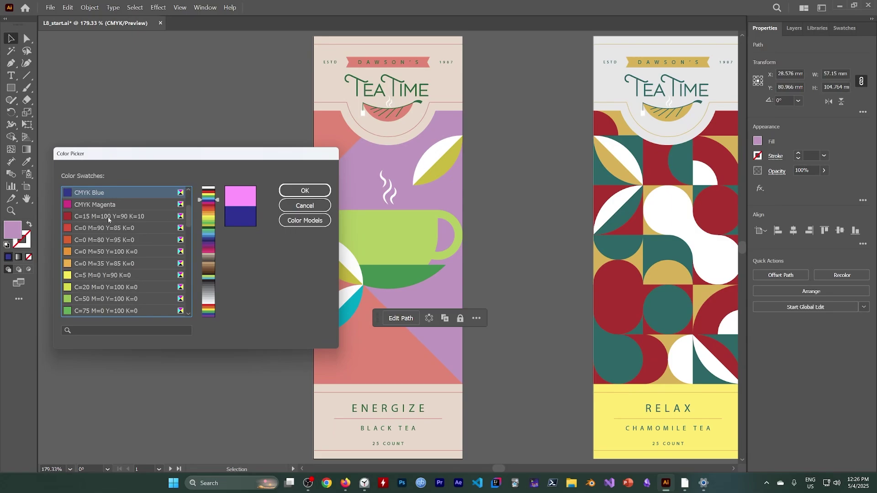
scroll(110, 246, down, 10)
scroll(121, 280, up, 3)
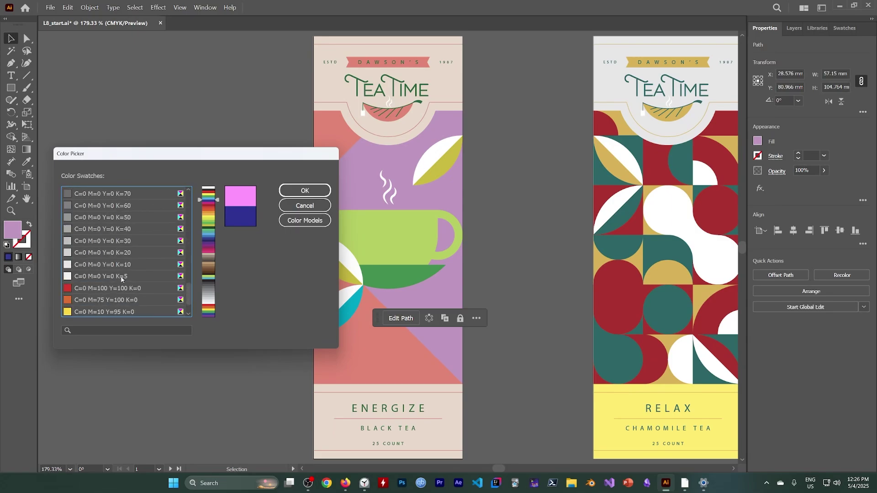
click(96, 208)
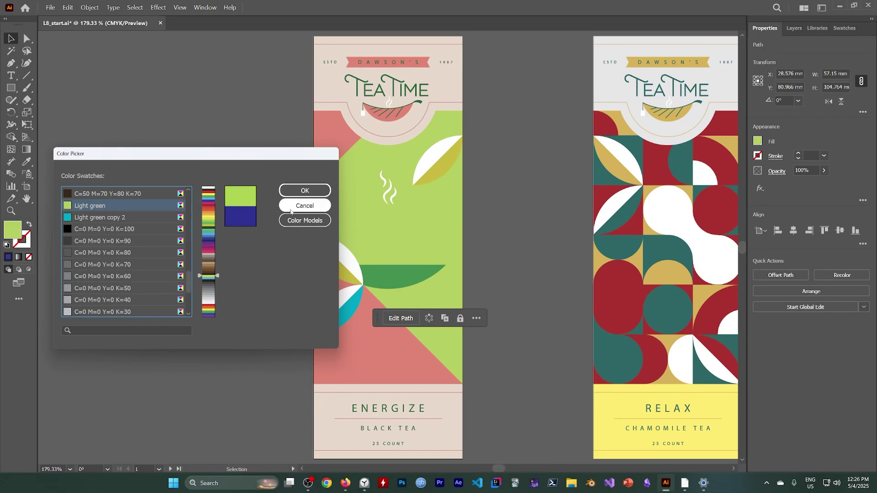
Try muted green BBC98F for the background shape using the color models, and compare it with the swatch list
click(312, 223)
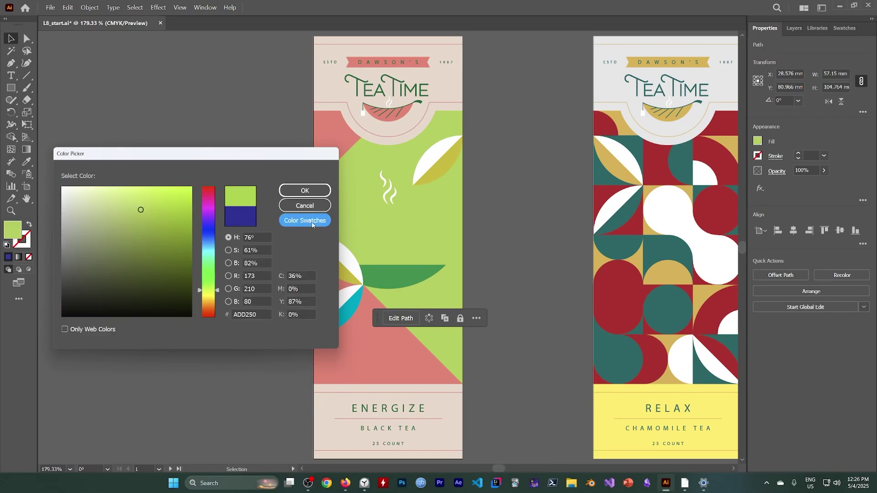
mouse_move(138, 210)
mouse_down()
mouse_move(88, 225)
mouse_move(84, 204)
mouse_move(98, 214)
mouse_up()
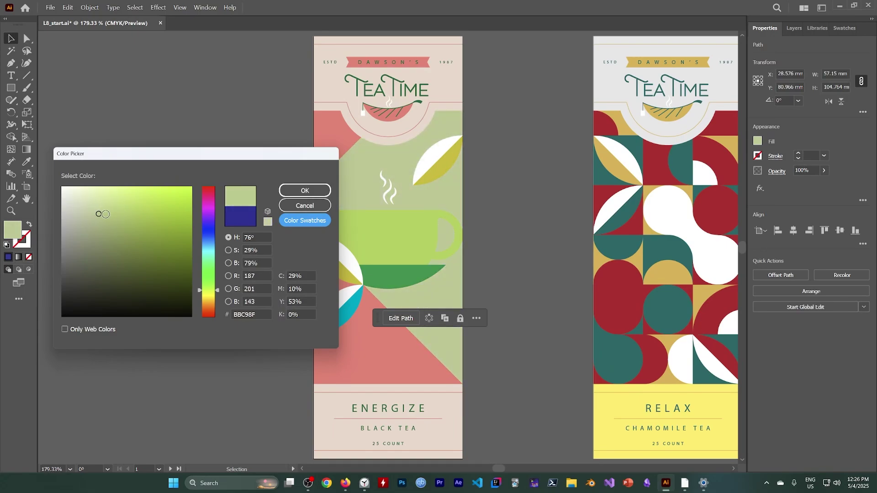
click(298, 221)
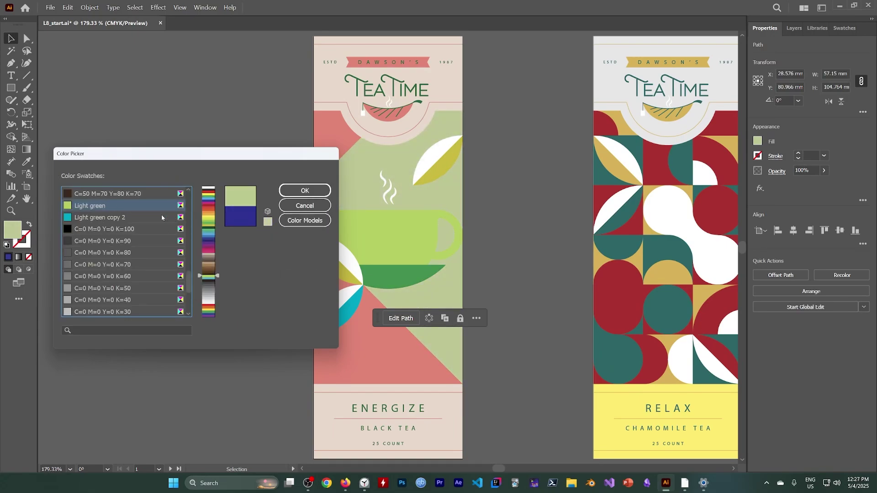
click(309, 221)
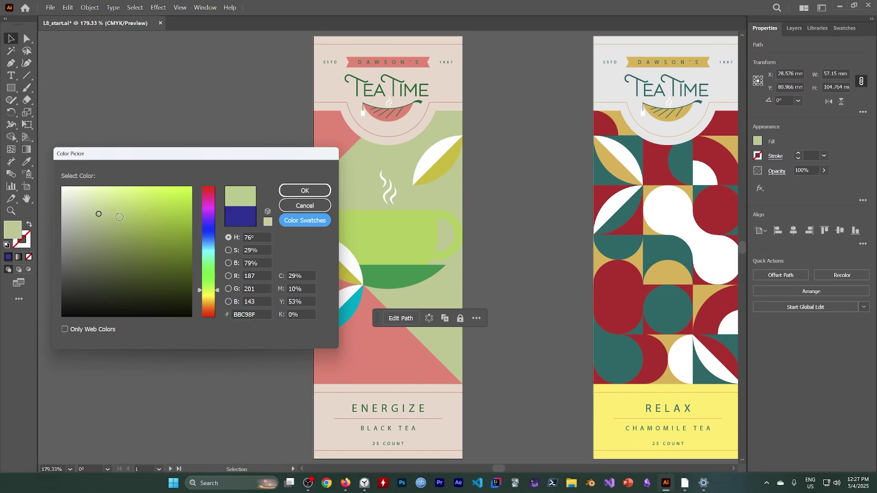
Fill the background shape behind the cup with light pink FFA9FD at hue 303° in the Color Picker
click(207, 207)
drag(122, 209, 106, 184)
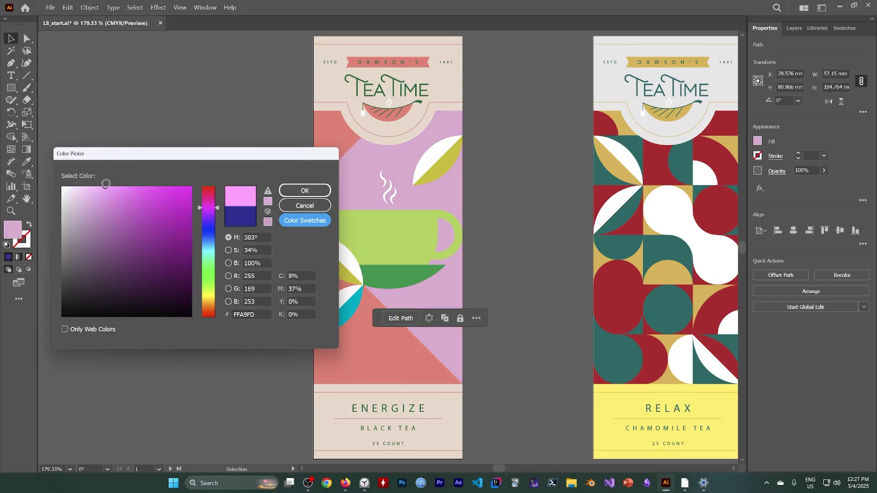
click(285, 191)
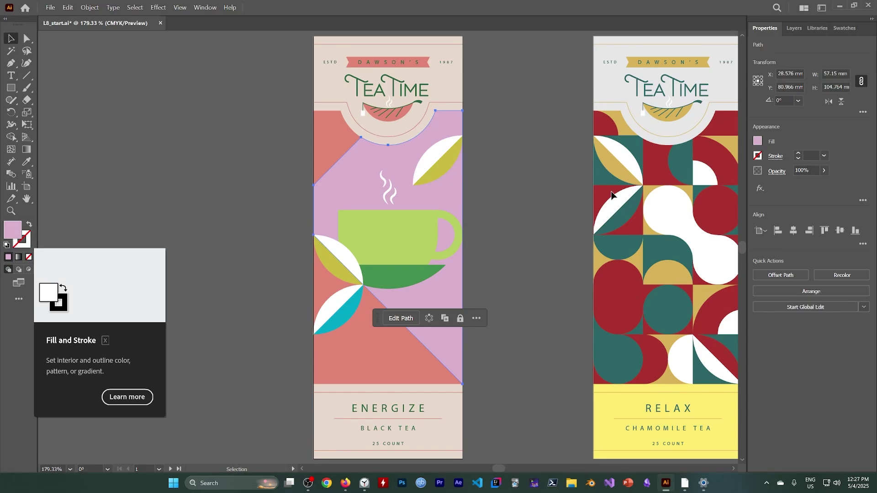
Save the background shape's fill as a global process color swatch named Pink
click(758, 142)
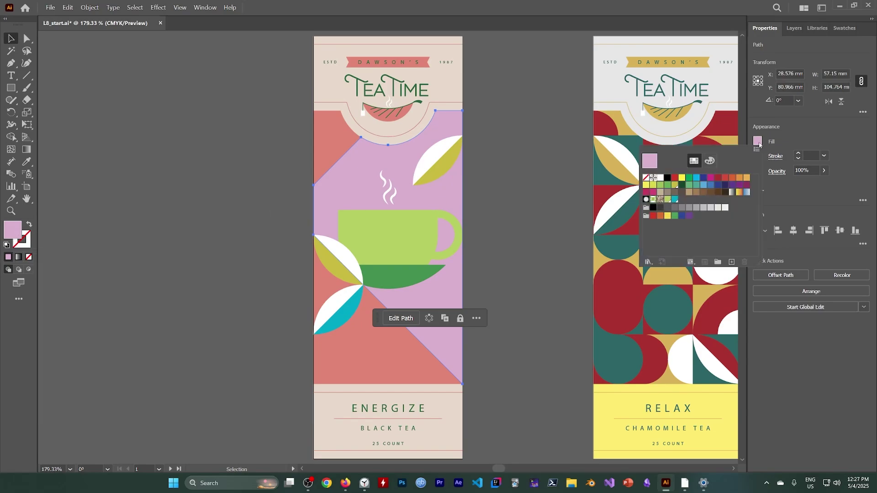
click(731, 262)
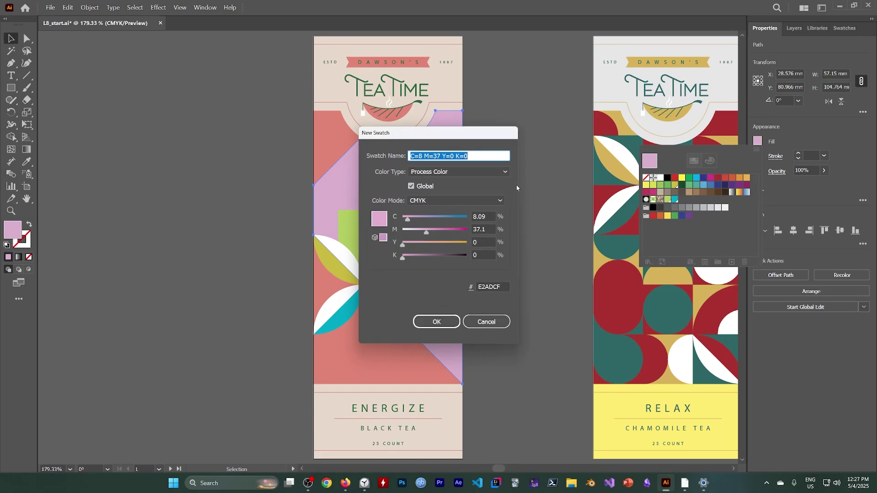
text(Pin)
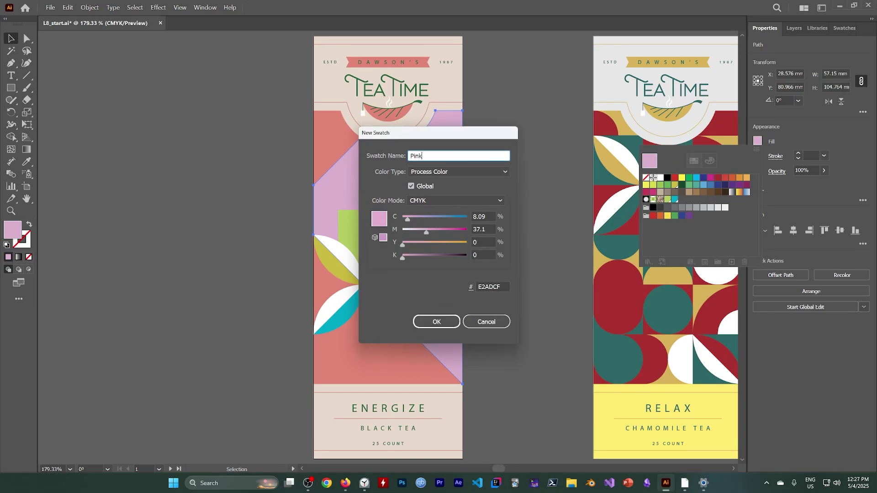
text(k)
click(437, 322)
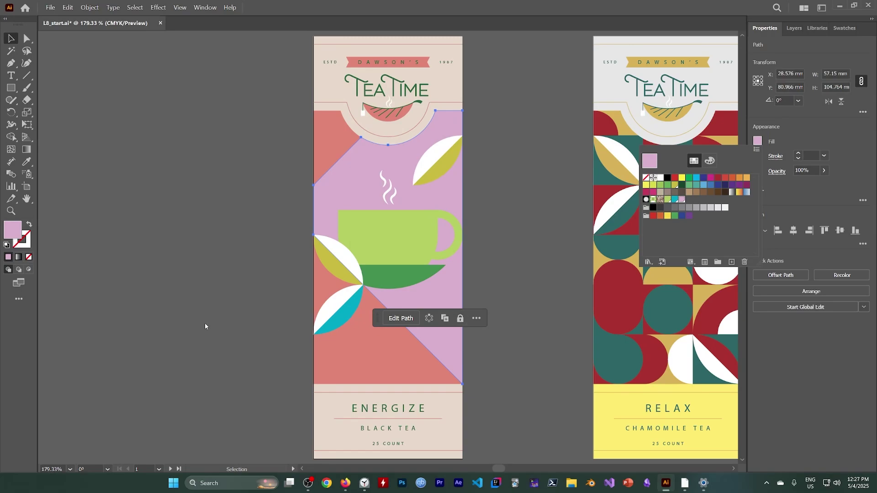
click(308, 483)
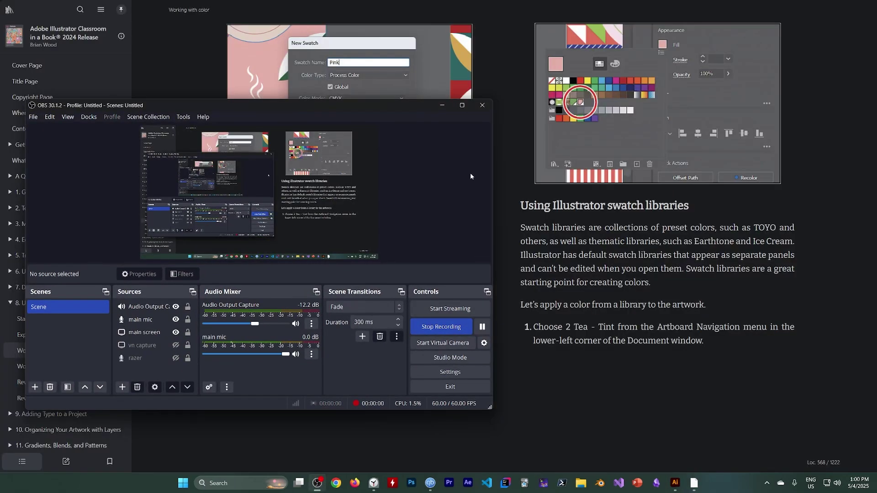
click(442, 108)
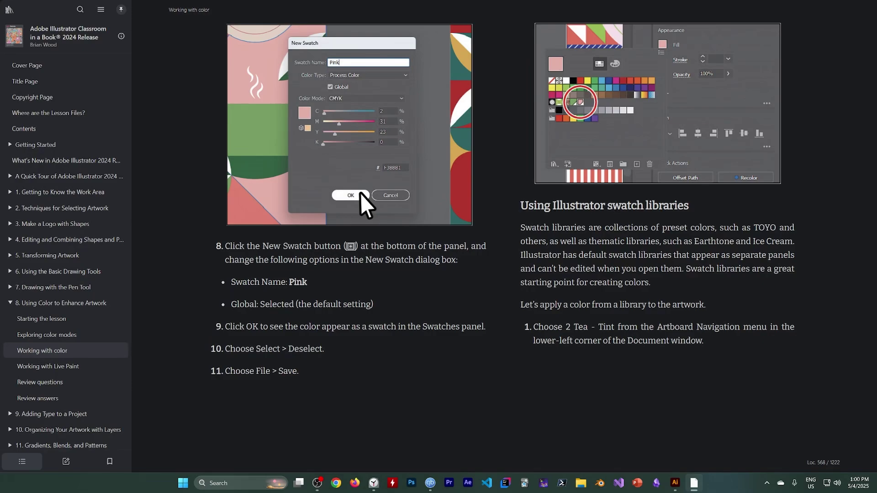
Read the book's section on using Illustrator swatch libraries, up to its first instruction about the 2 Tea - Tint artboard
drag(608, 205, 689, 206)
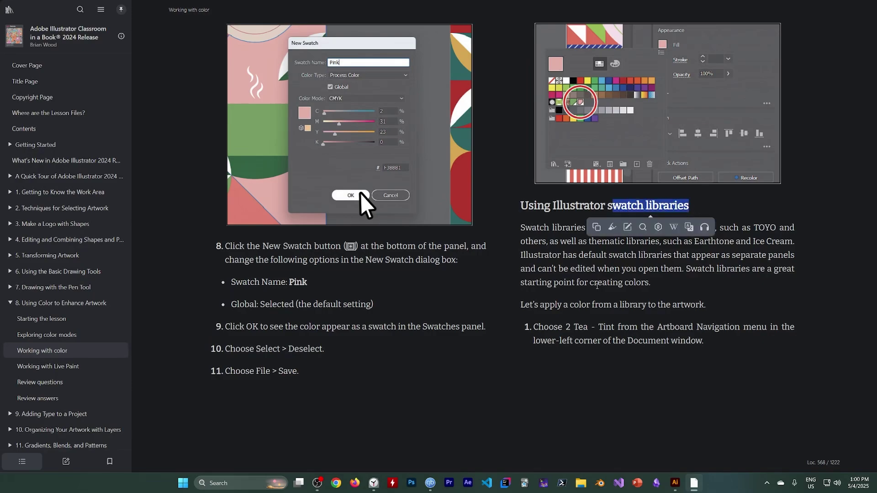
click(597, 286)
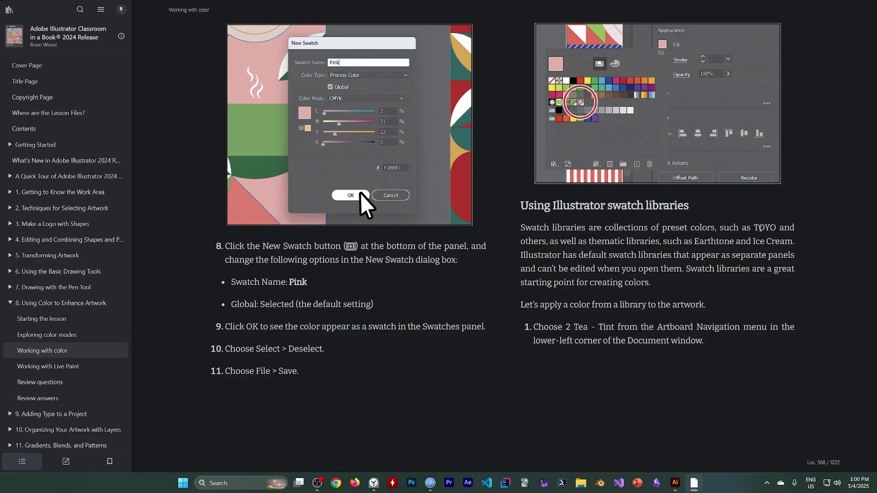
double_click(706, 240)
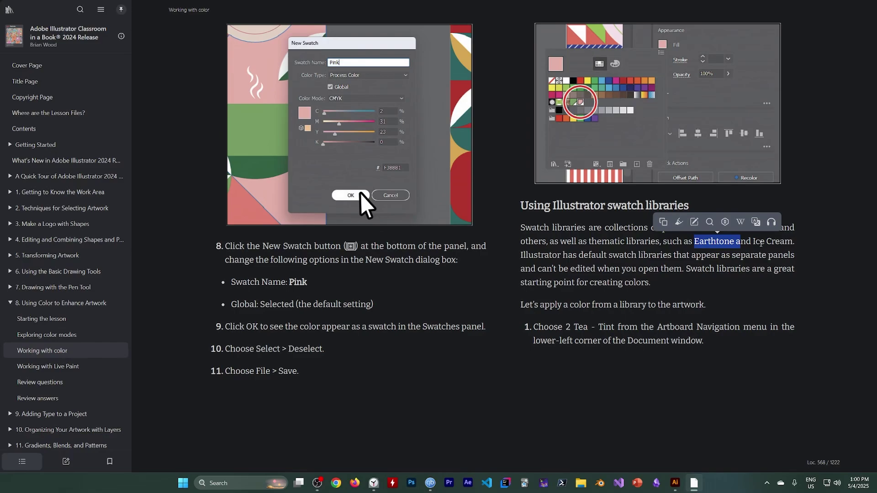
drag(755, 241, 795, 241)
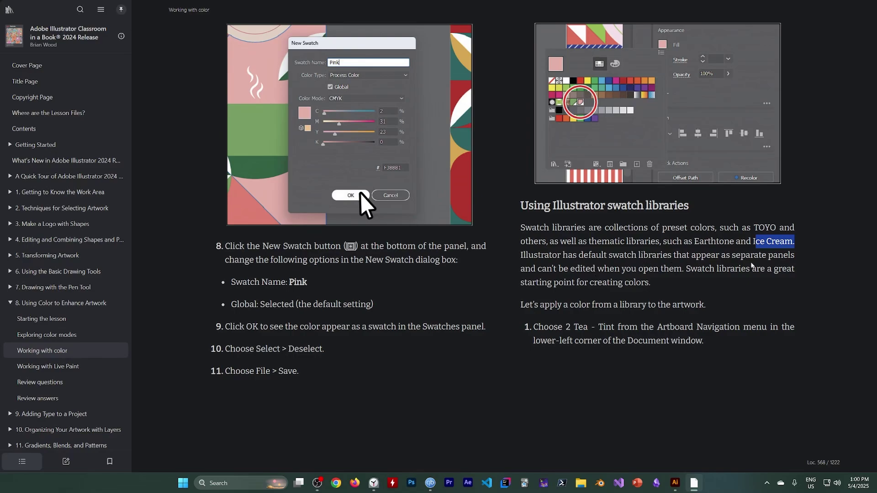
double_click(741, 258)
drag(741, 258, 713, 342)
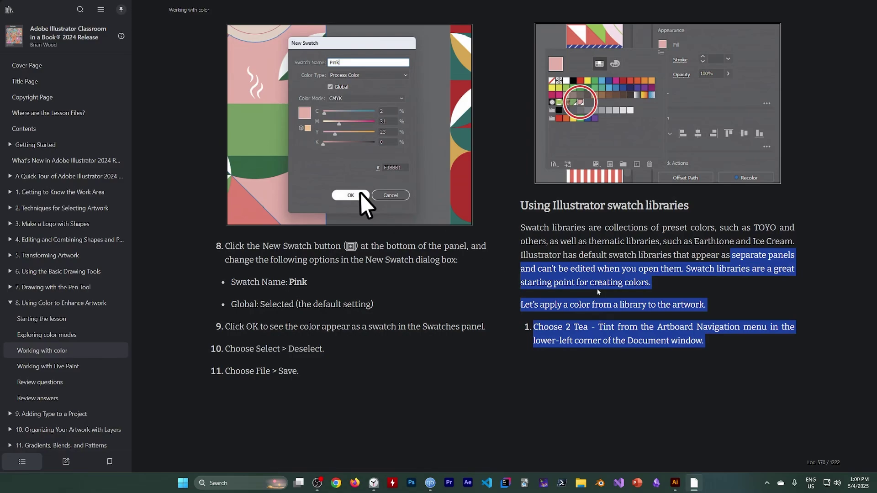
Switch to Illustrator and select the group of red shapes on the Relax tea label, with its artboard fitted in the window
click(675, 483)
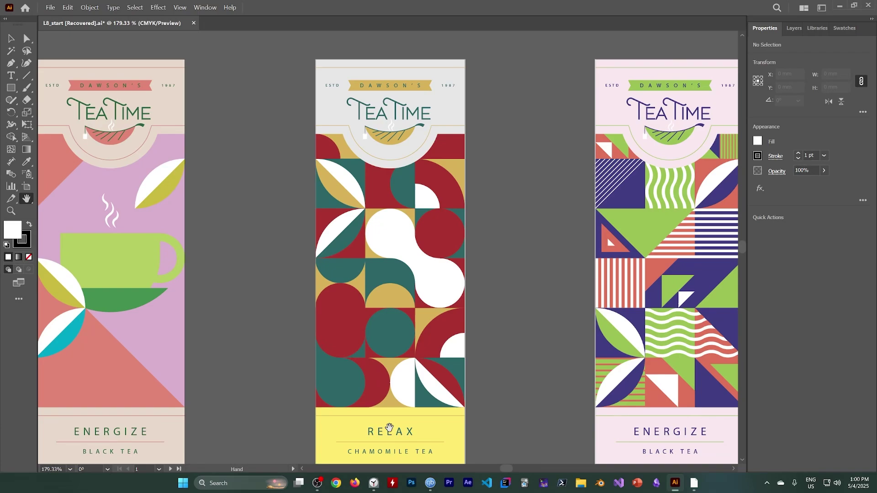
click(11, 39)
click(437, 232)
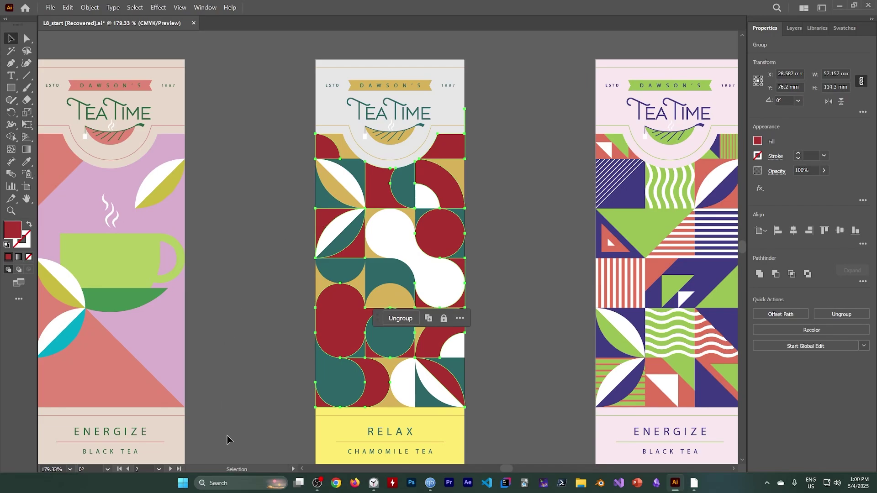
click(181, 8)
click(210, 135)
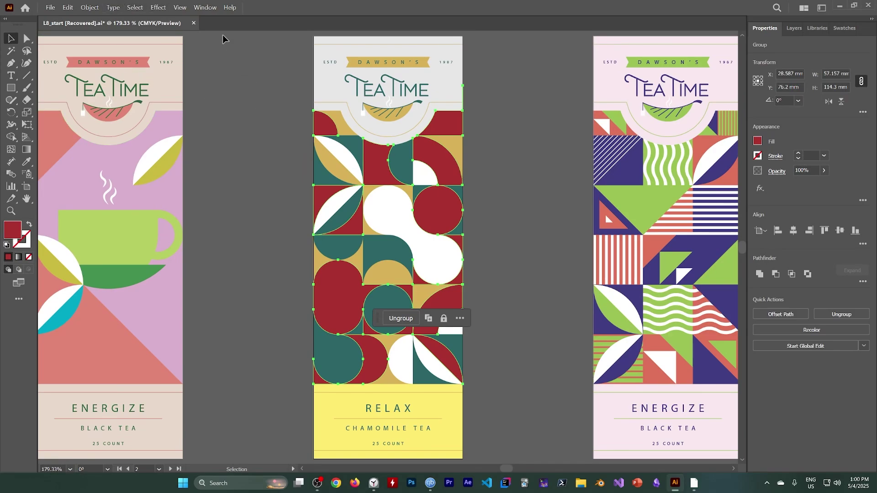
click(205, 9)
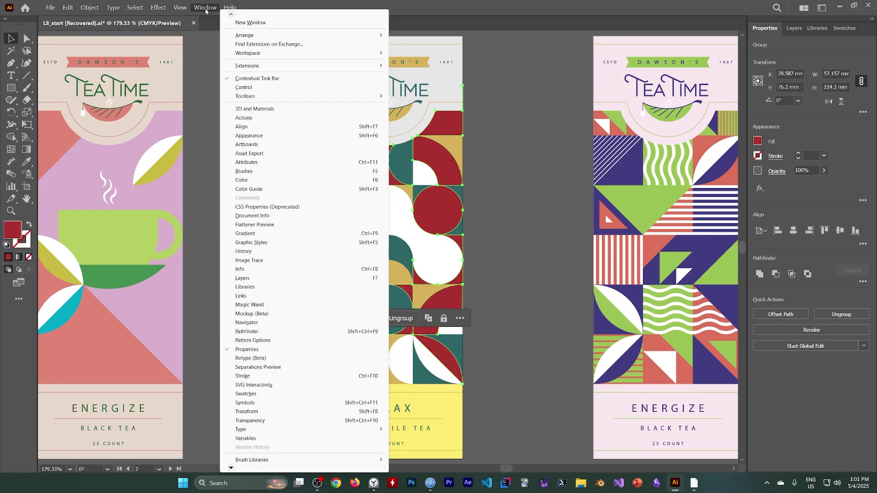
click(317, 483)
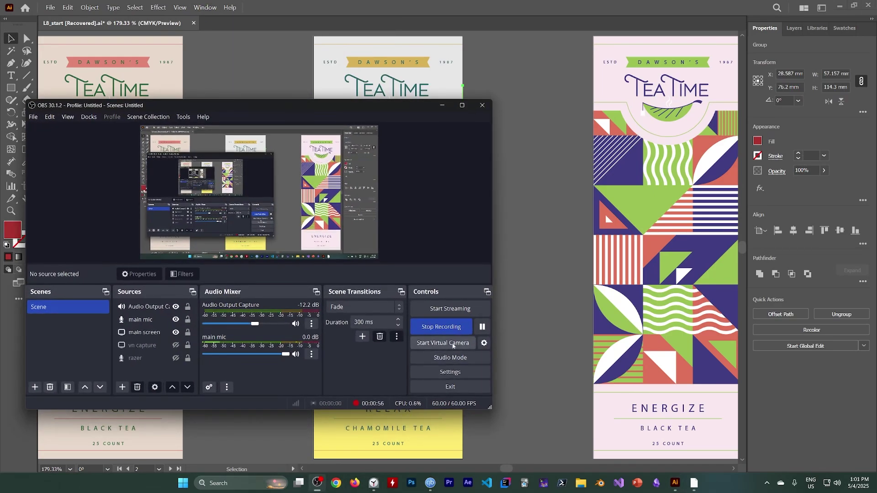
click(442, 105)
Open the Art History Impressionism swatch library and fill the Relax label's red shape group with C=35 M=15 Y=16 K=0
click(205, 8)
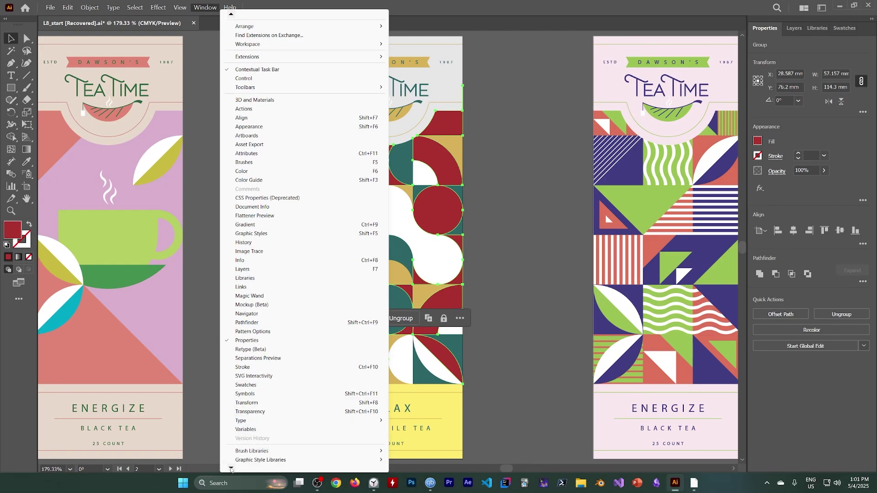
mouse_move(283, 452)
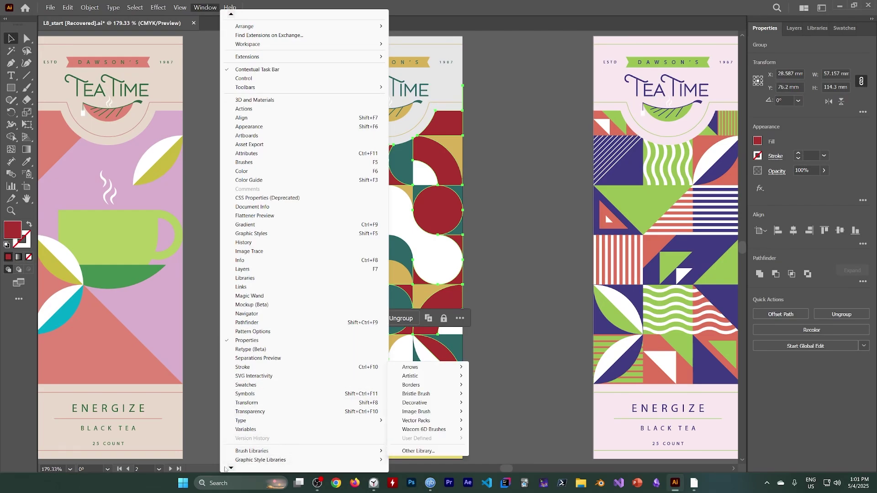
scroll(276, 452, down, 2)
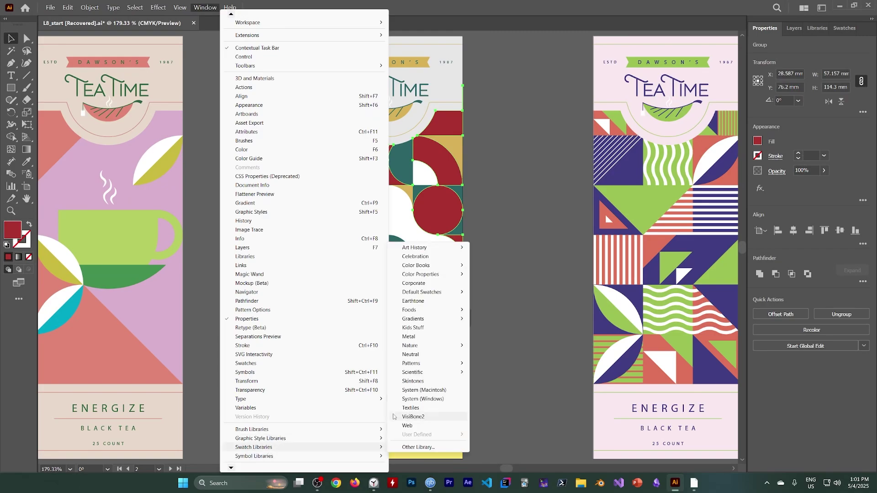
mouse_move(443, 247)
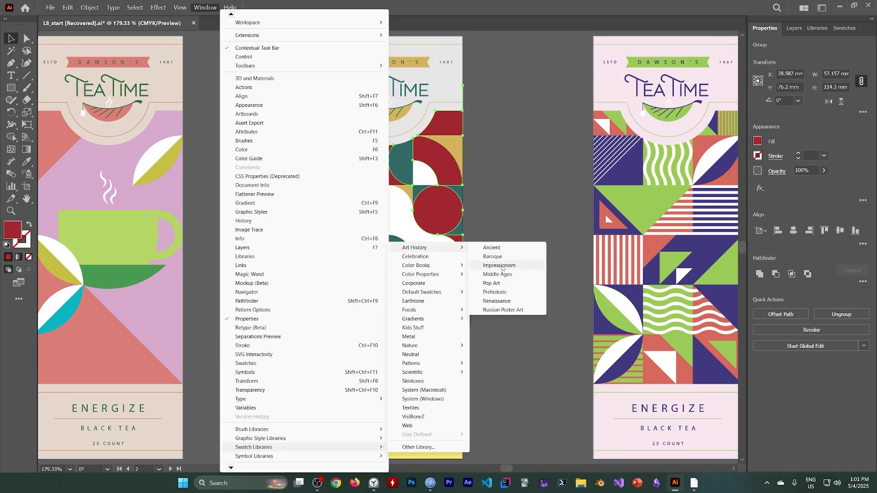
click(502, 268)
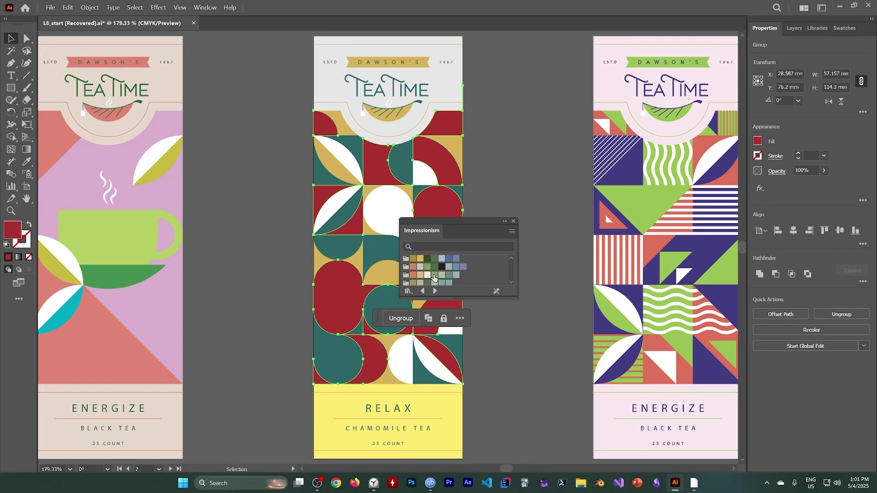
scroll(437, 273, down, 3)
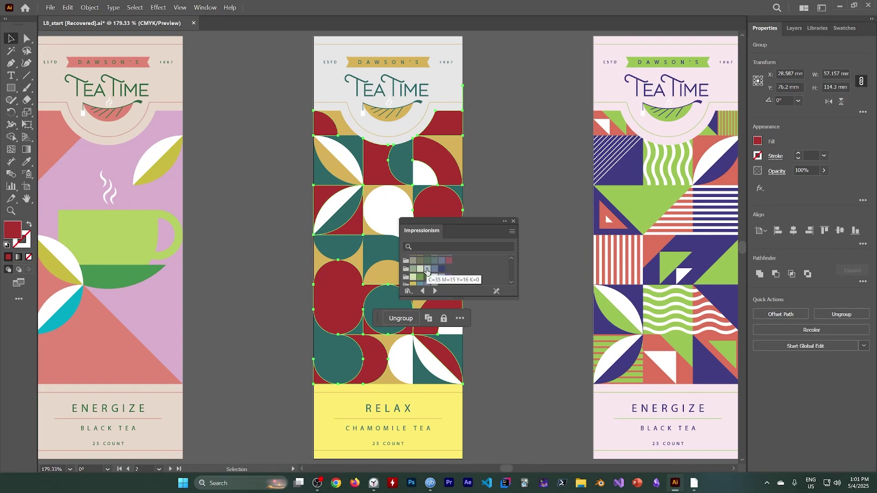
click(427, 269)
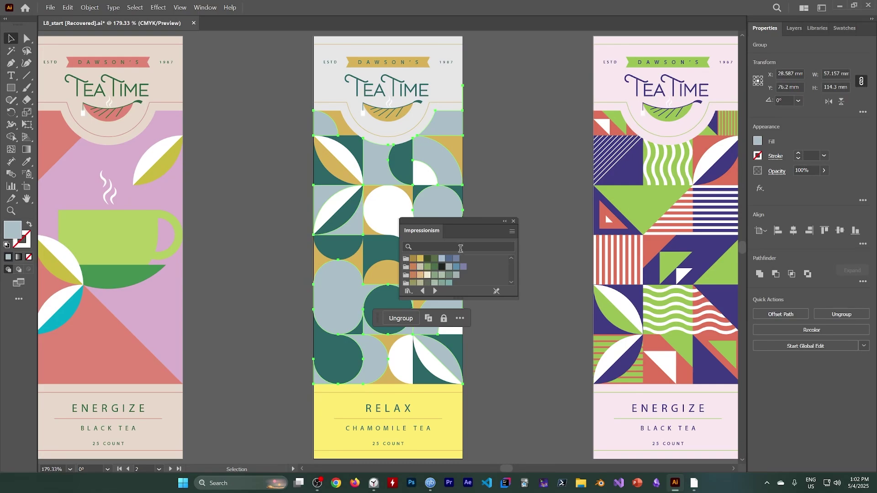
Close the Impressionism swatch library
click(513, 222)
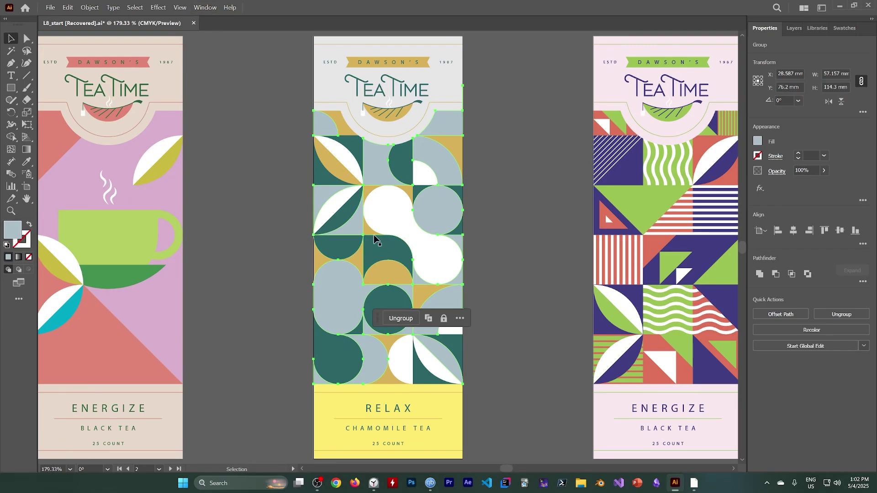
click(317, 483)
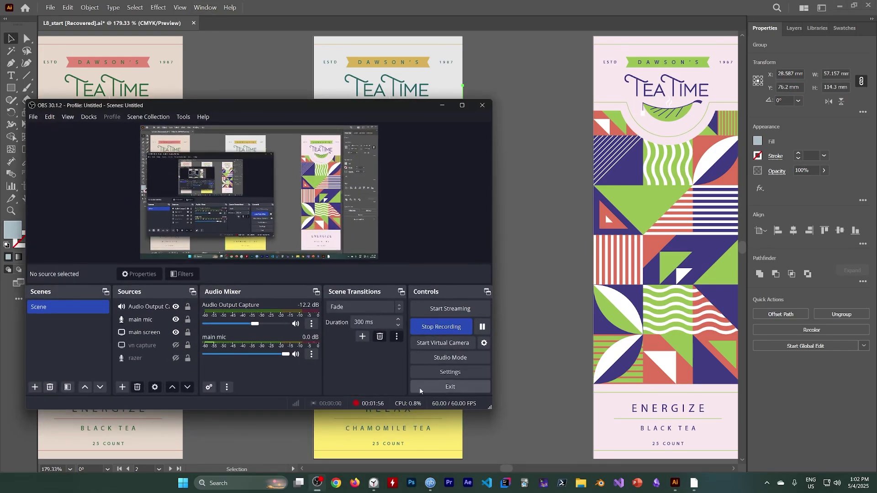
click(442, 105)
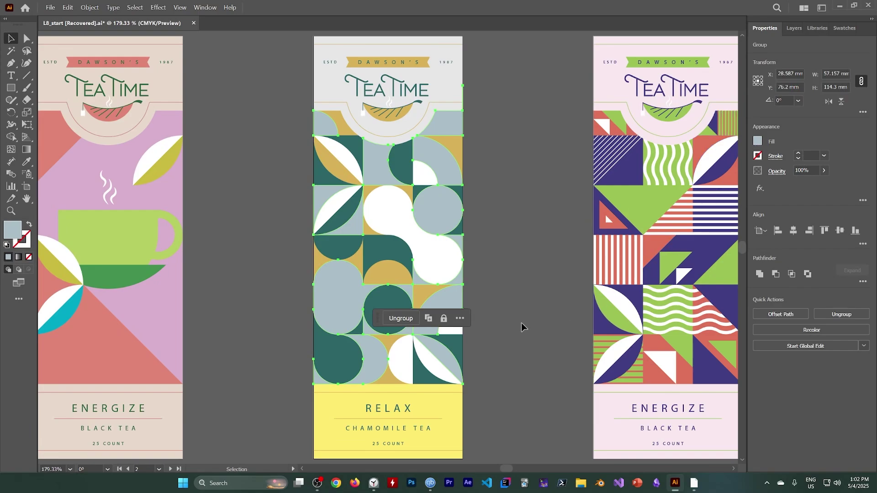
click(756, 142)
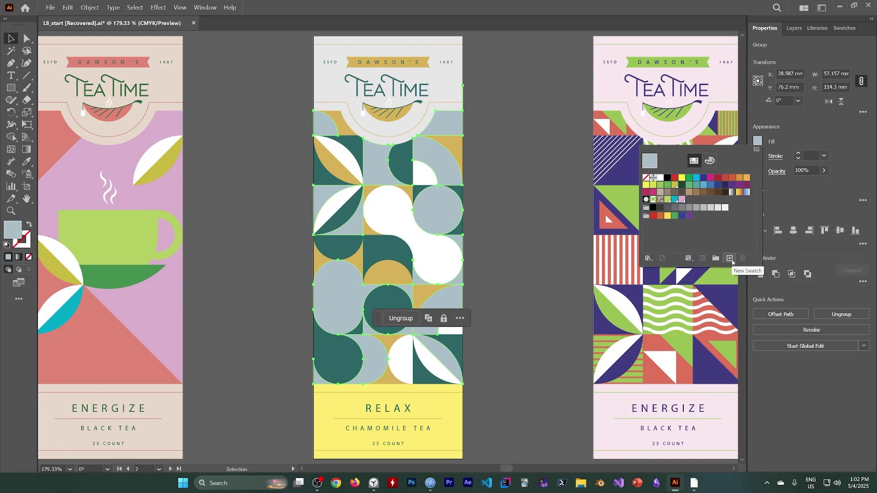
click(318, 483)
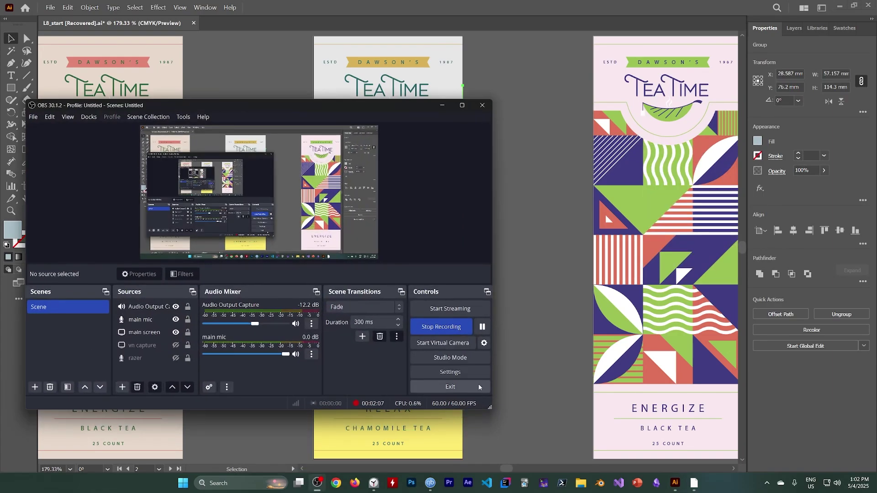
click(442, 105)
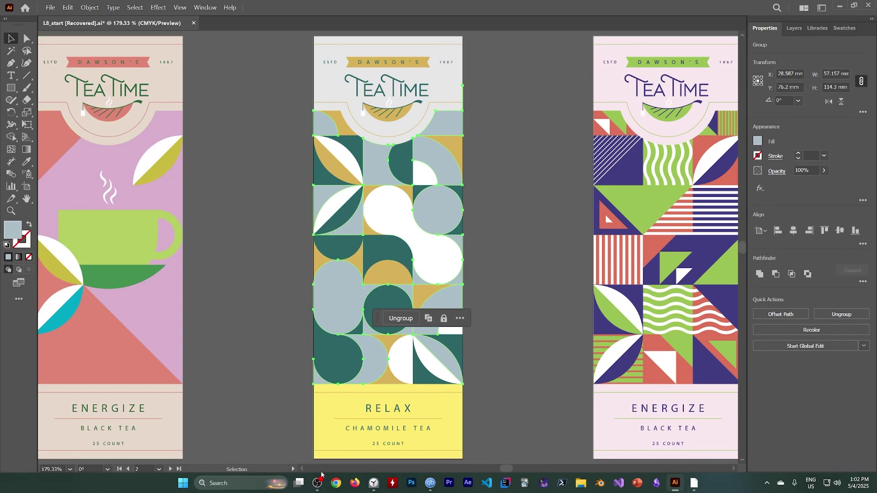
click(317, 482)
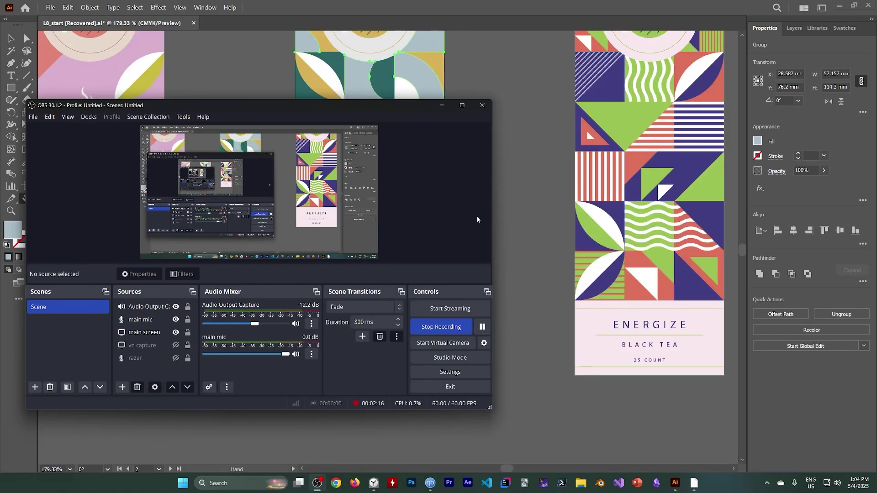
click(441, 105)
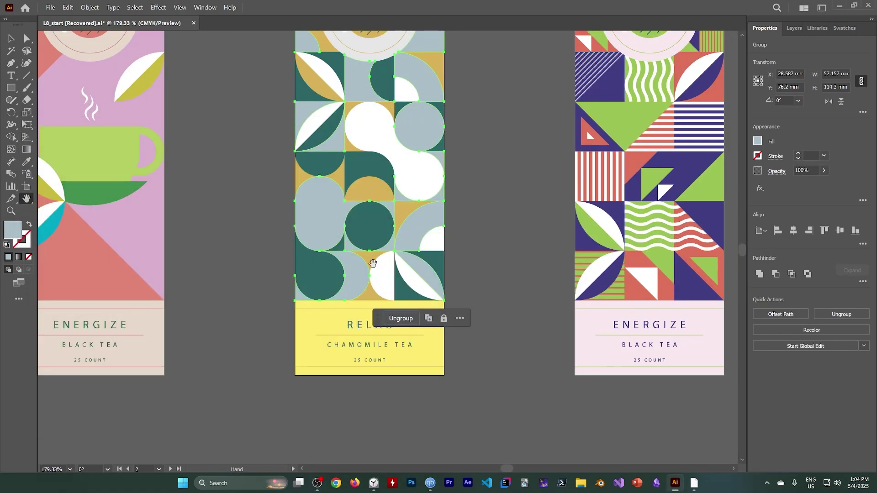
Save the selected Relax shape group's fill as a global process color swatch named grey
click(757, 141)
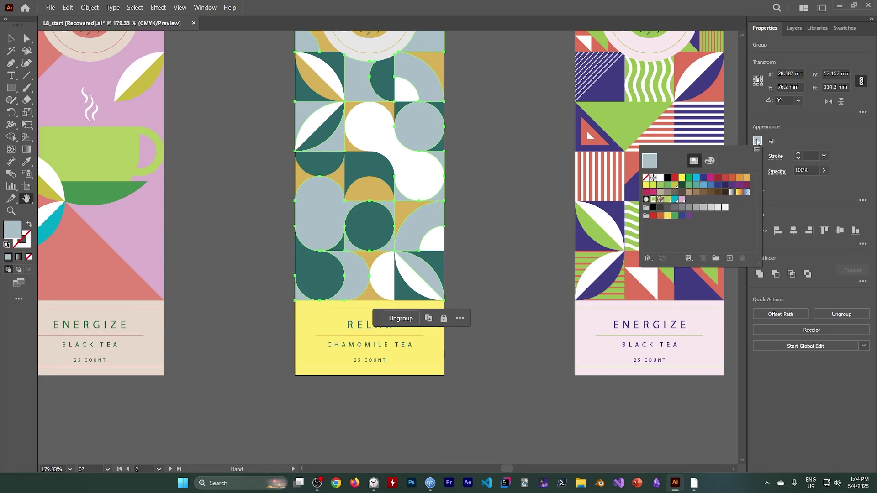
click(730, 258)
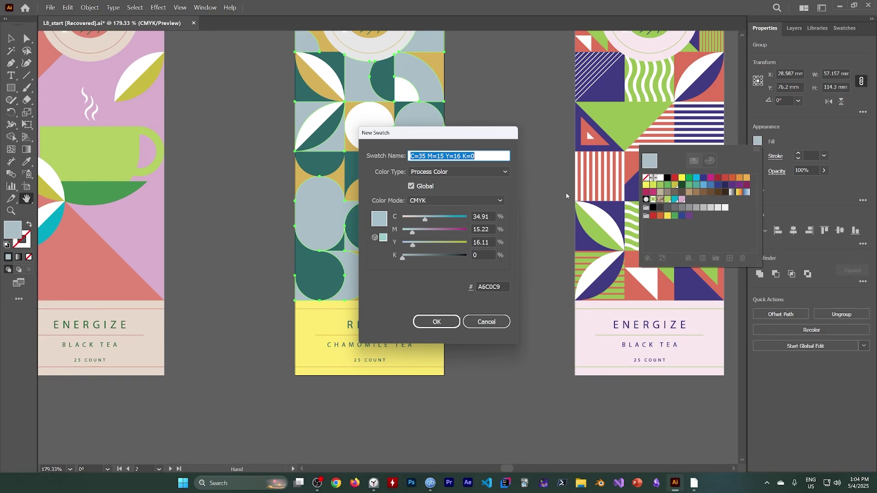
text(grey)
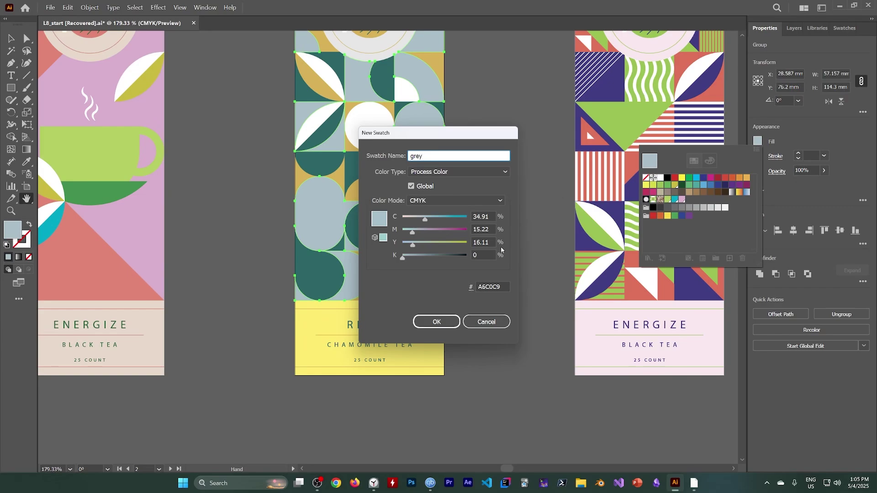
click(433, 325)
click(500, 361)
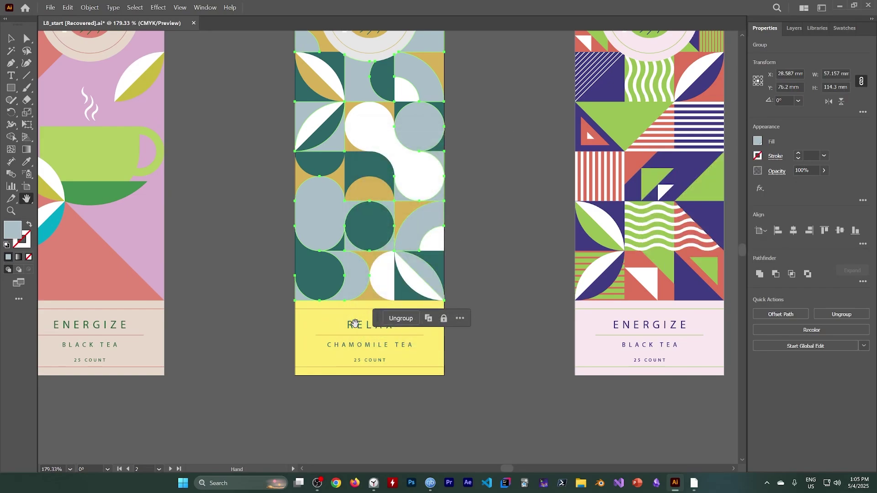
Fill the yellow rectangle behind the RELAX text with the grey swatch, keeping the swatch's options as they are
key(v)
click(324, 314)
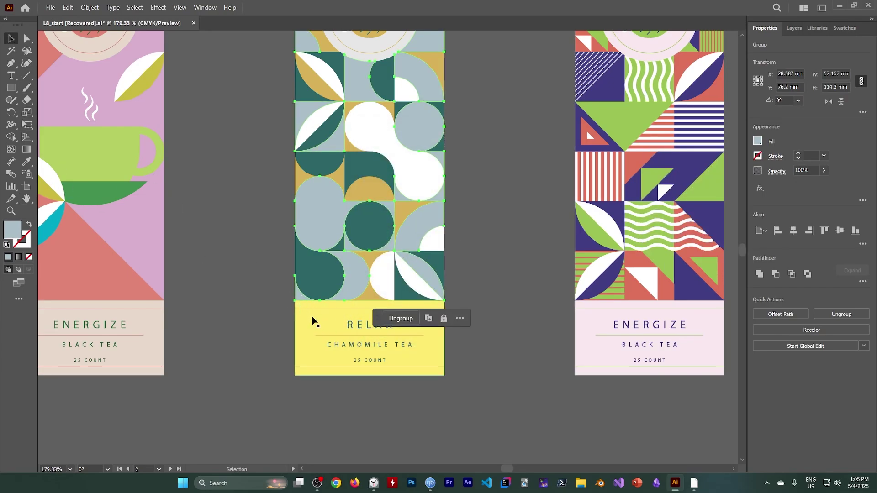
click(758, 141)
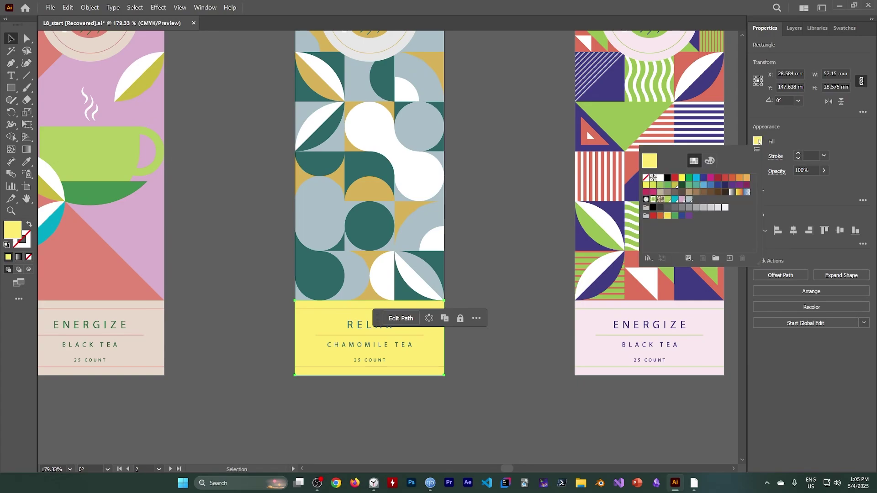
click(690, 199)
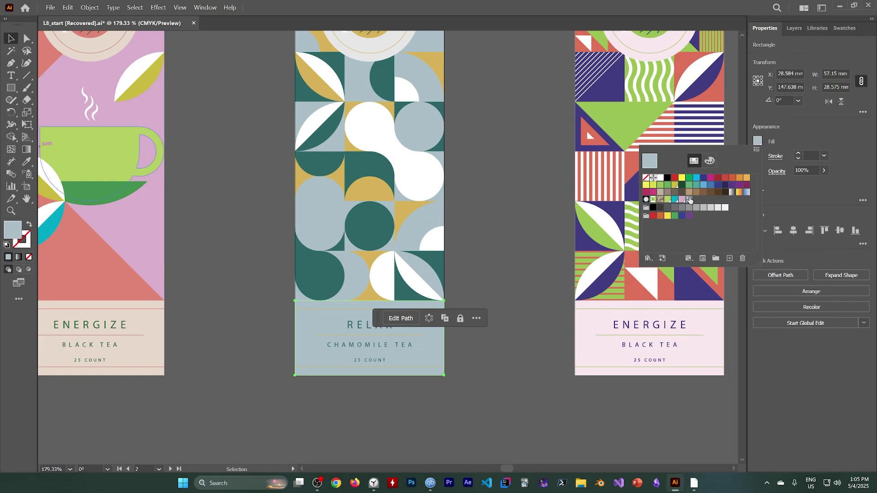
double_click(689, 199)
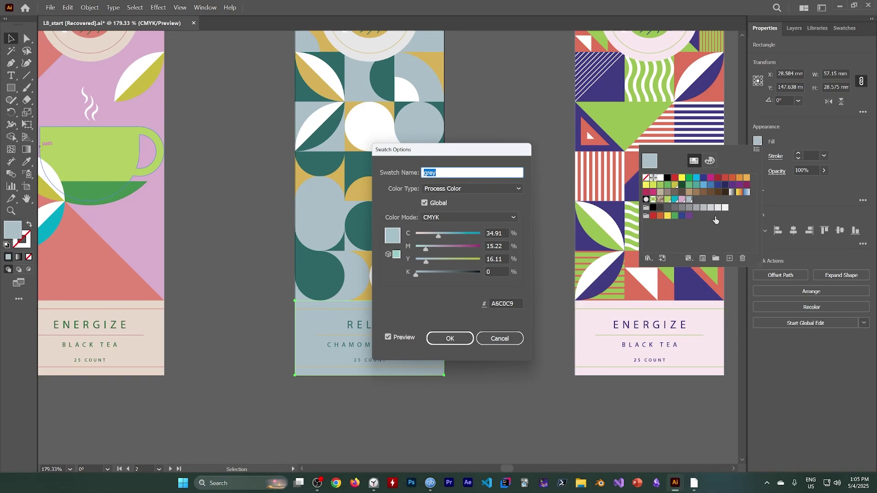
key(Return)
Lower the tint of the RELAX text rectangle's grey fill to 26%
click(711, 162)
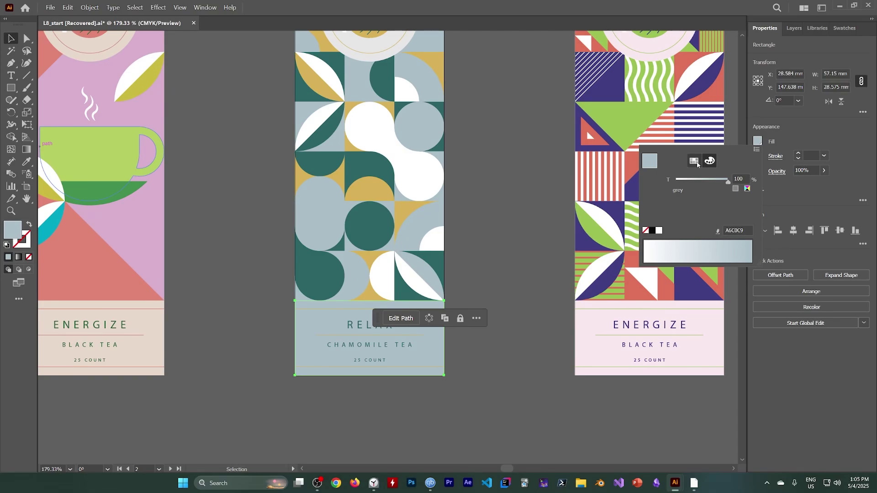
drag(727, 184, 699, 185)
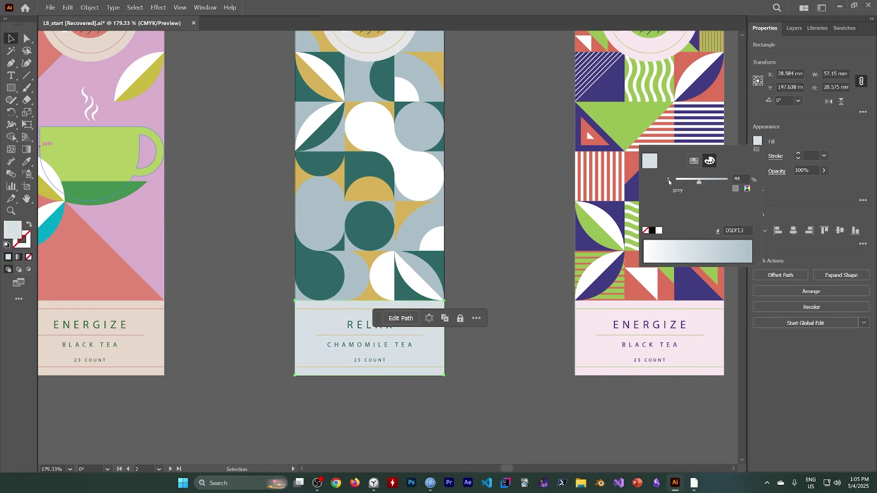
drag(699, 183, 690, 184)
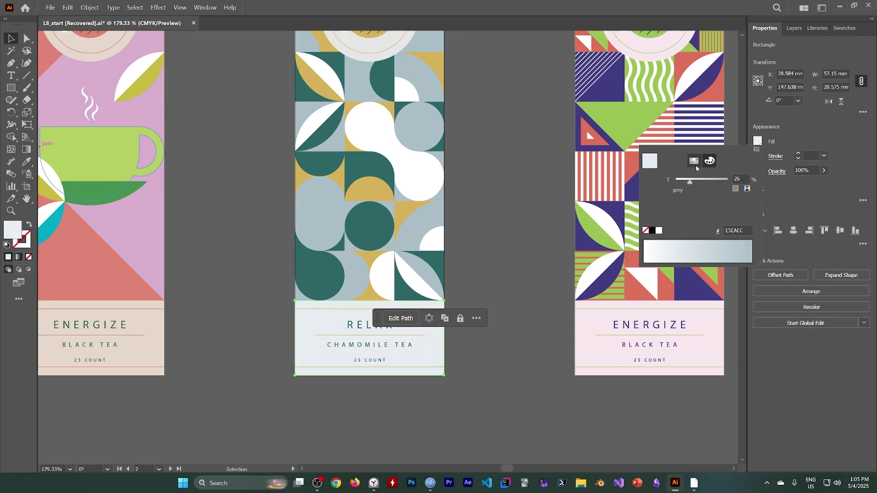
Try a tan swatch as the RELAX text rectangle's fill and reapply the full-strength grey swatch
click(694, 162)
click(690, 192)
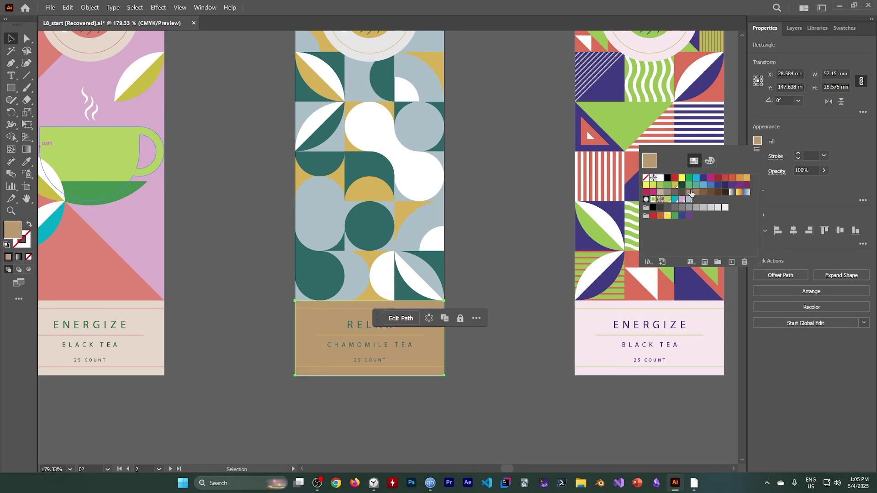
click(712, 160)
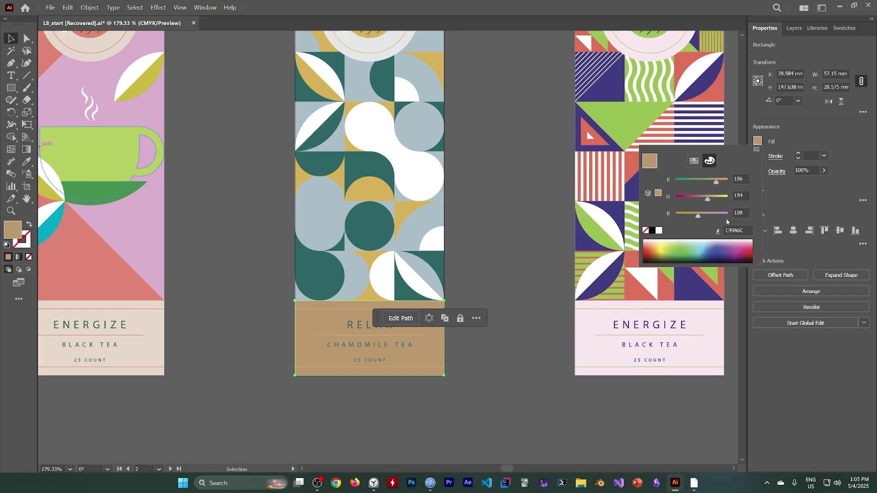
click(694, 161)
click(690, 198)
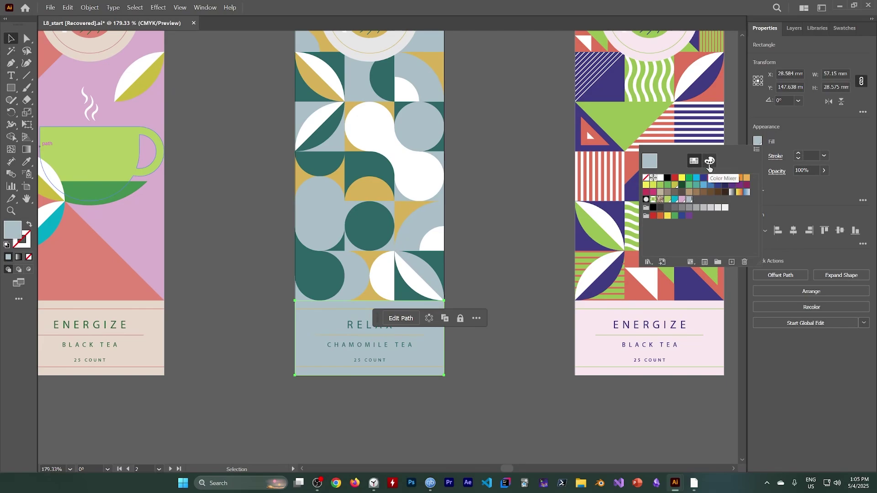
Set the tint of the RELAX text rectangle's grey fill to 42% and save the tint as a new swatch
click(710, 162)
mouse_move(704, 182)
mouse_down()
mouse_move(687, 182)
mouse_move(704, 183)
mouse_move(696, 182)
mouse_up()
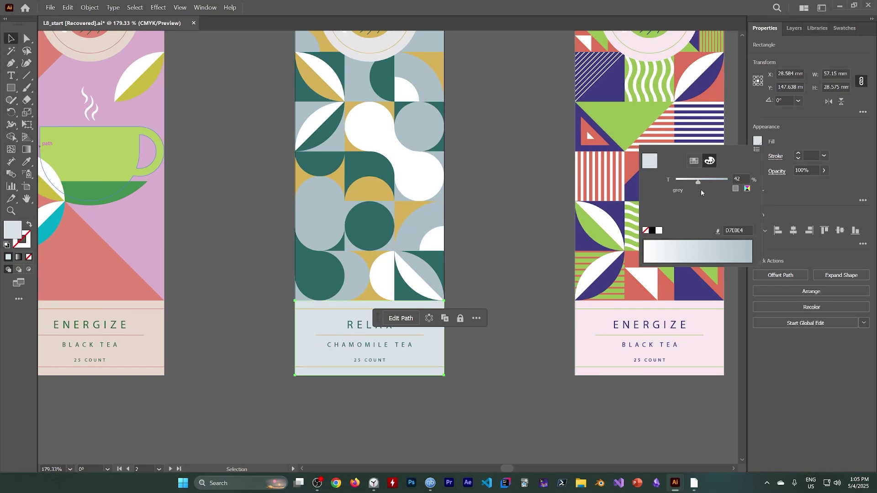
click(694, 162)
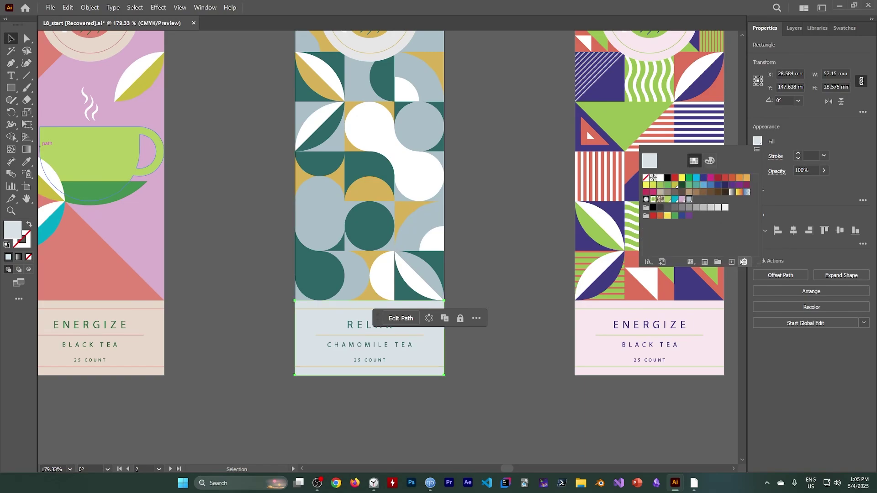
click(732, 261)
Try to rename the saved grey tint swatch in its Swatch Options
double_click(697, 200)
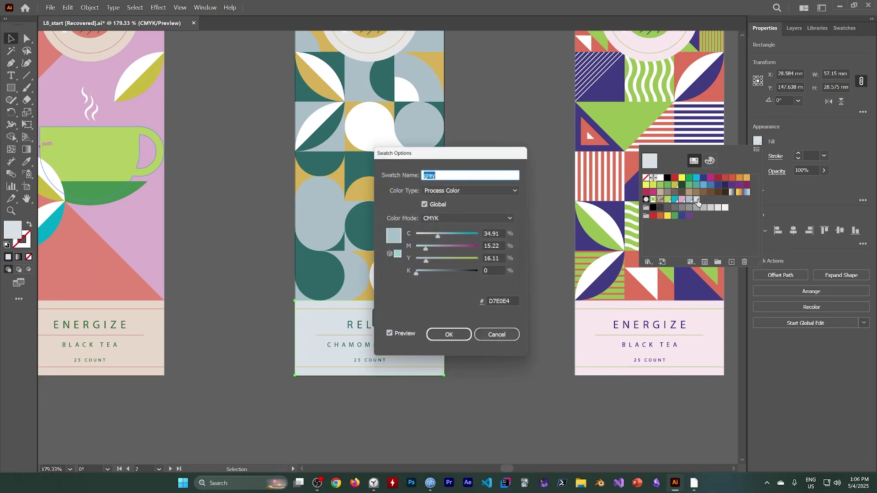
key(Right)
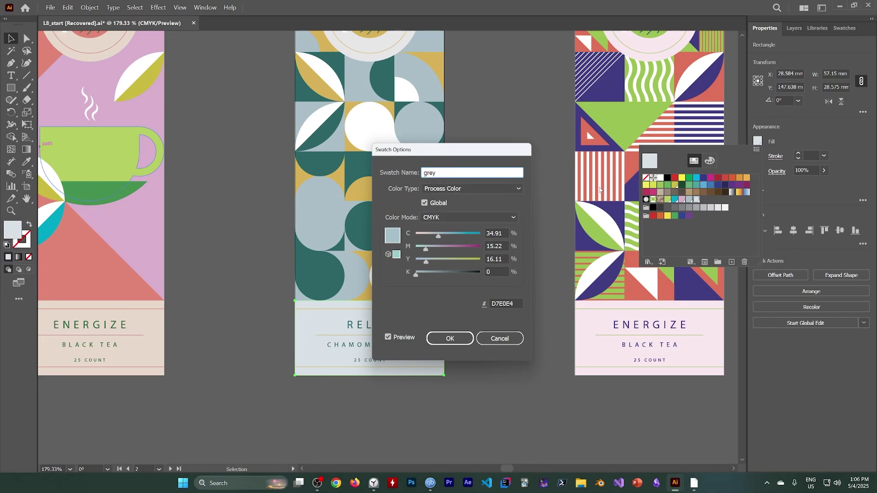
text(49)
text(0)
click(450, 338)
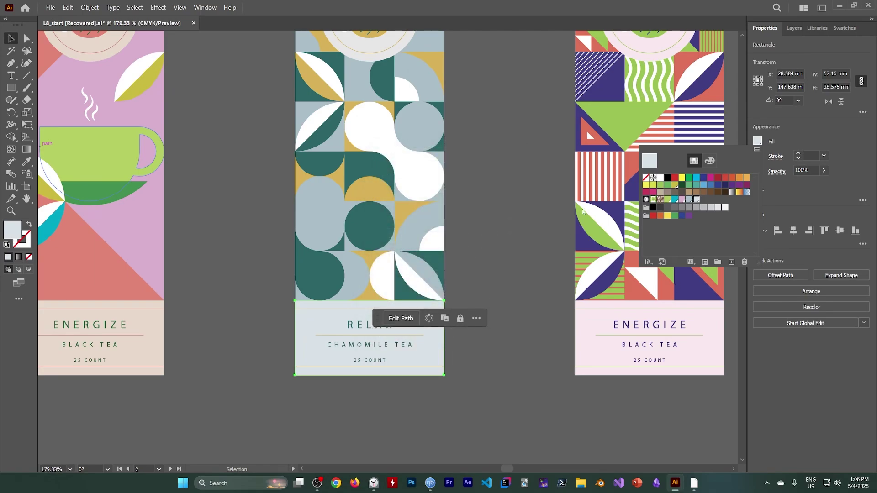
Return to the Illustrator document and close the leftover Swatch Options window
click(318, 483)
click(675, 483)
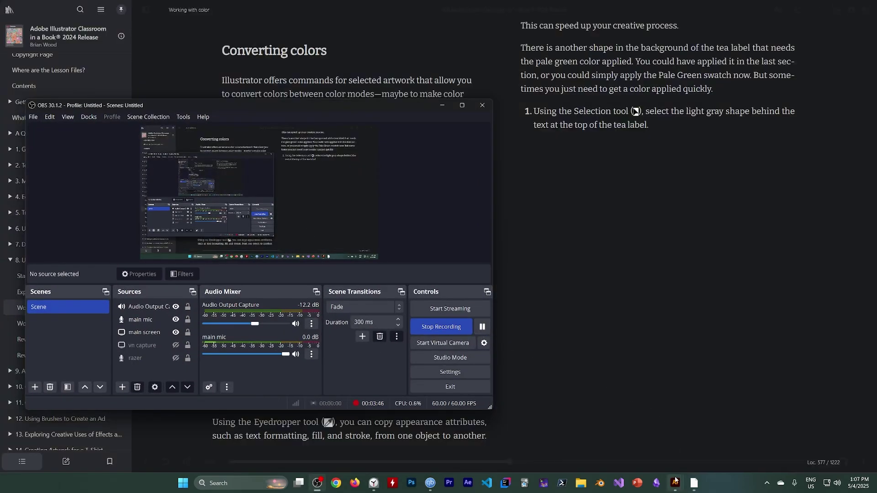
click(441, 106)
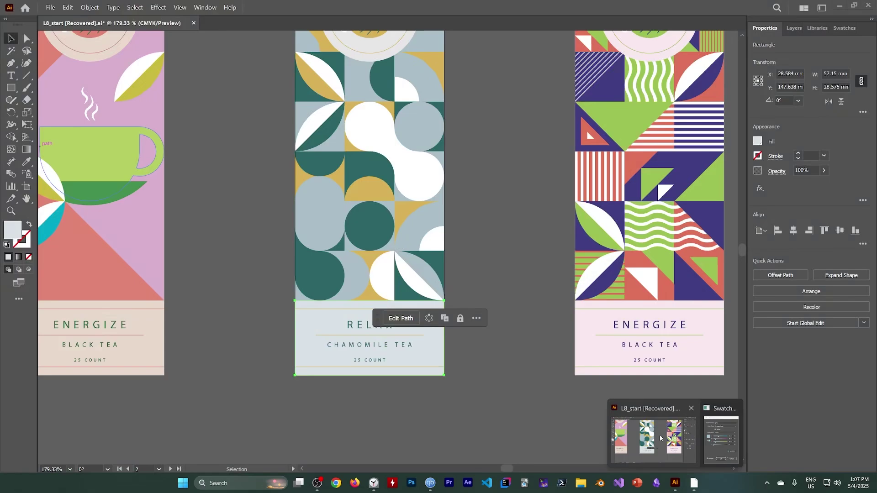
click(660, 439)
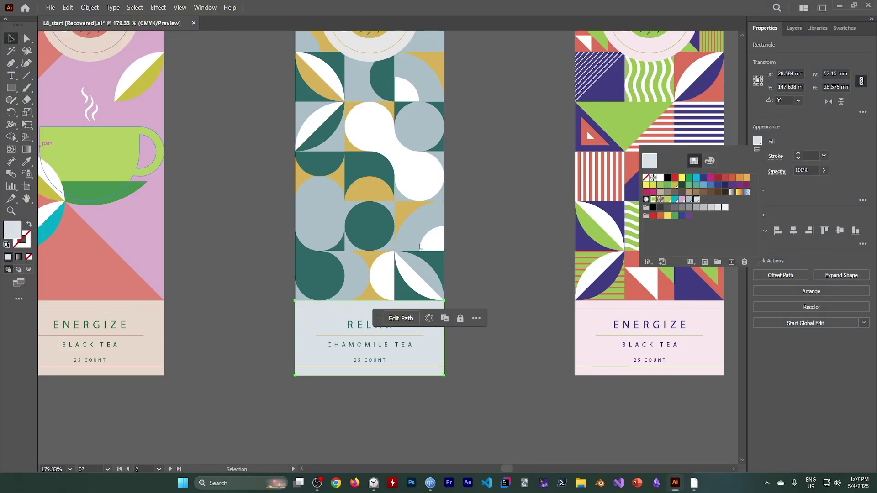
click(11, 38)
click(675, 484)
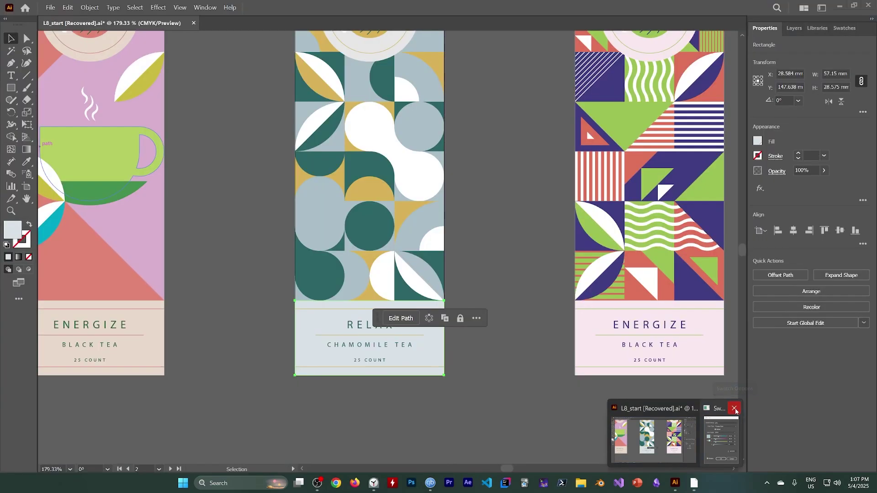
click(735, 408)
click(786, 213)
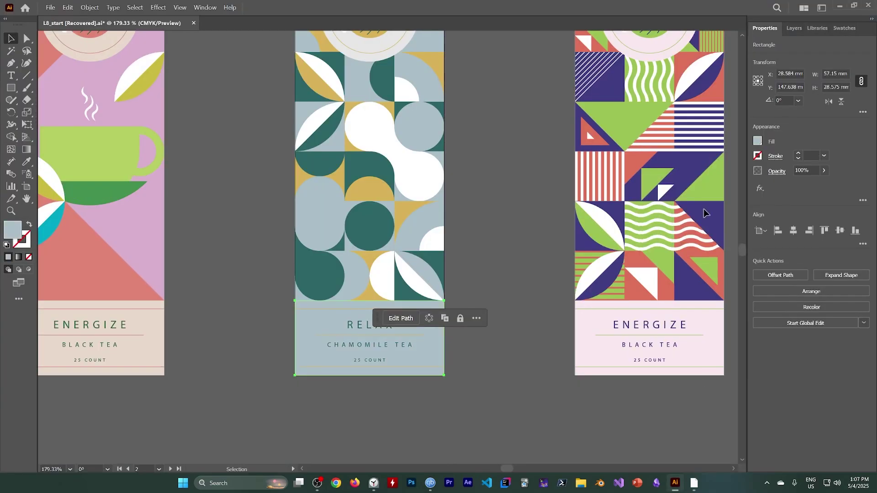
Select the geometric shape group on the Relax label and look over the available color editing and conversion commands
click(494, 251)
click(396, 214)
scroll(470, 199, up, 3)
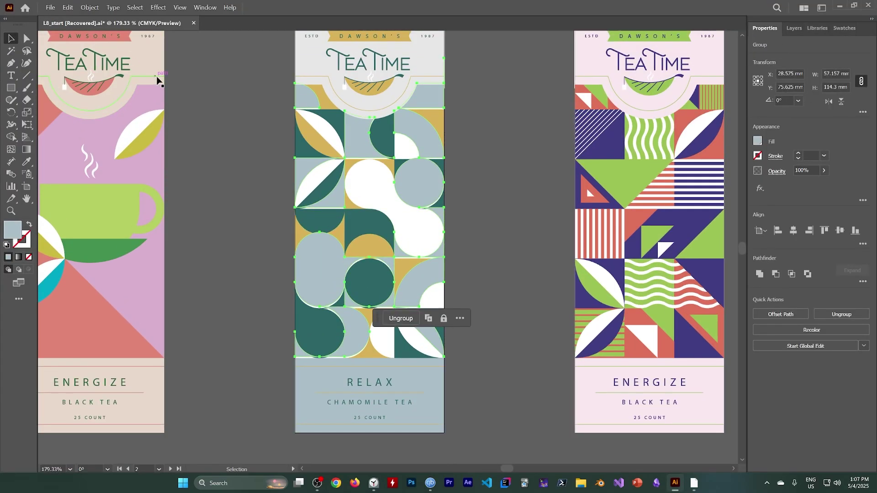
click(68, 8)
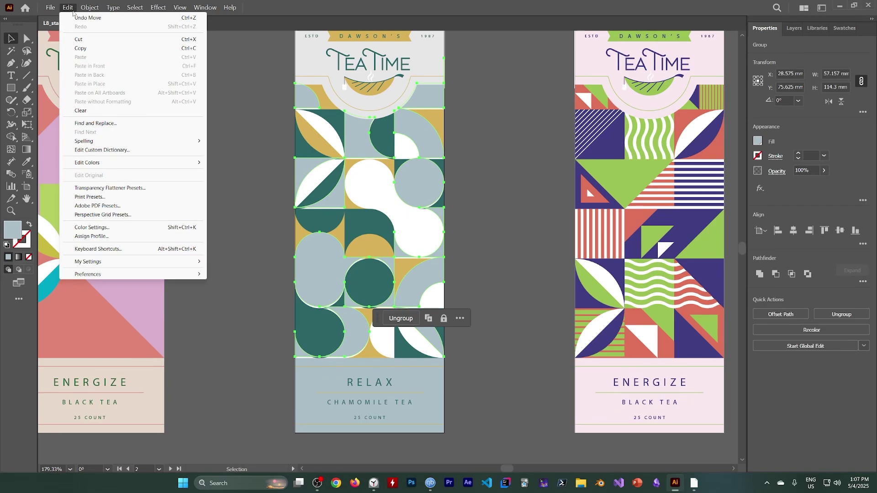
mouse_move(103, 167)
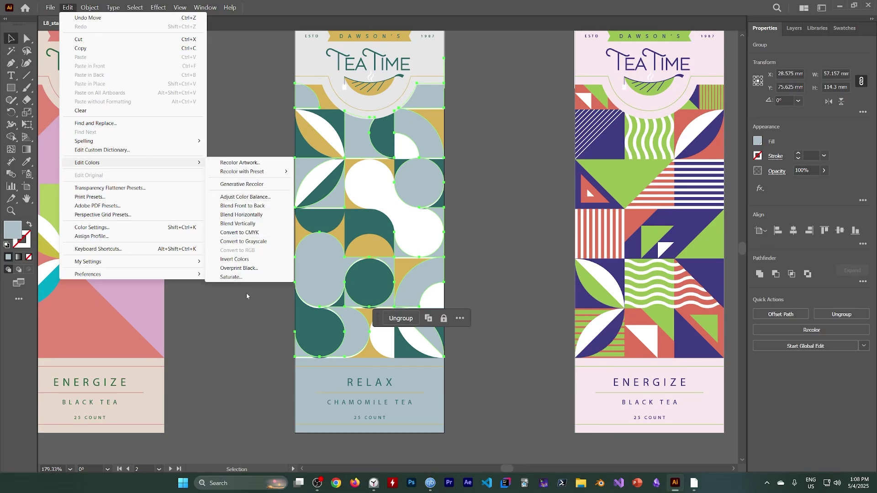
click(317, 483)
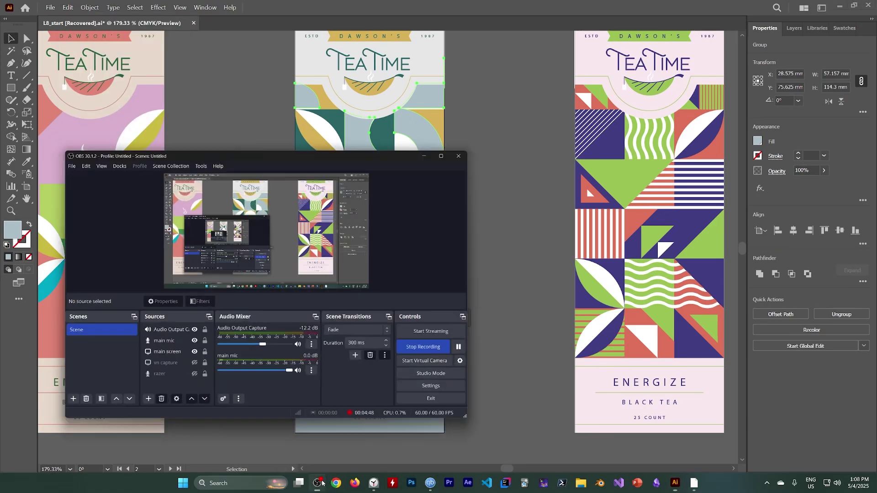
click(442, 105)
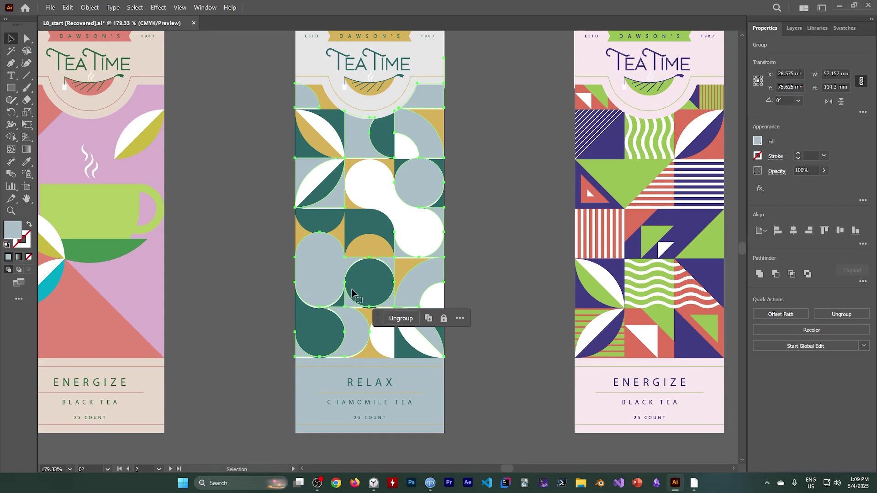
mouse_move(694, 483)
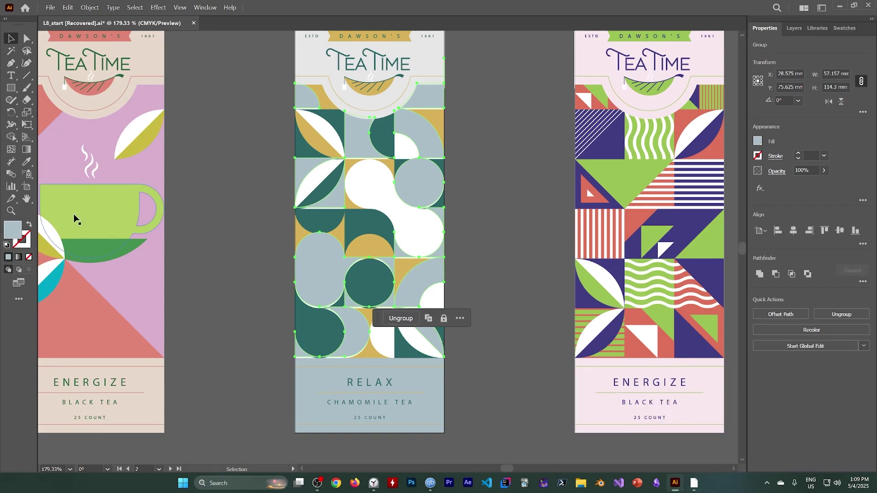
Examine which attributes the Eyedropper tool picks up and applies, keeping its current options
double_click(27, 162)
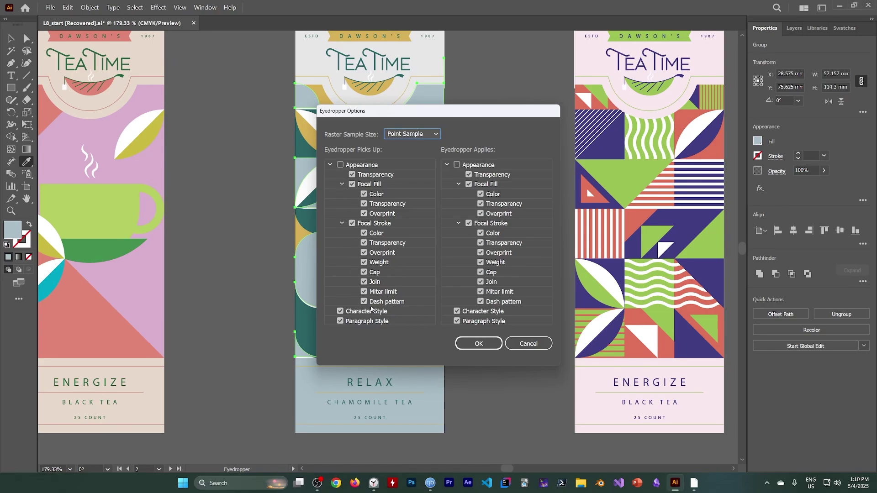
click(478, 343)
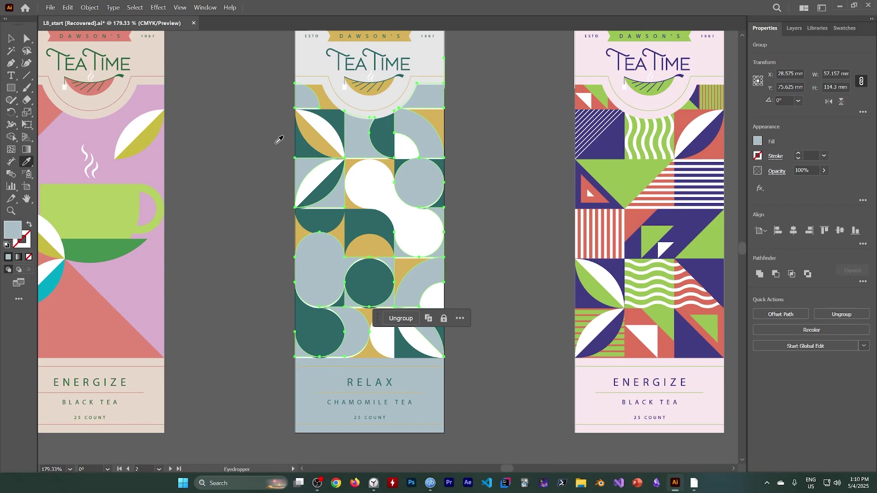
Clear the selection and use the Eyedropper to copy the RELAX text rectangle's blue-grey fill onto that label's light grey header shape
click(135, 7)
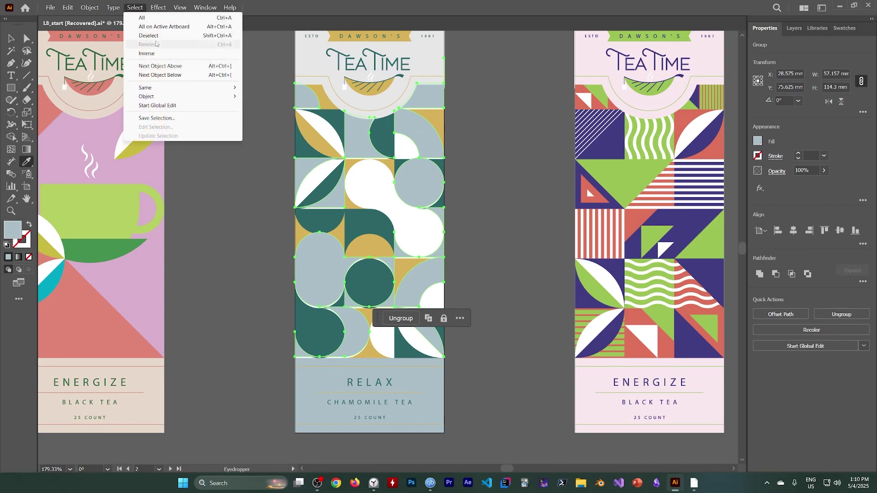
click(142, 40)
key(v)
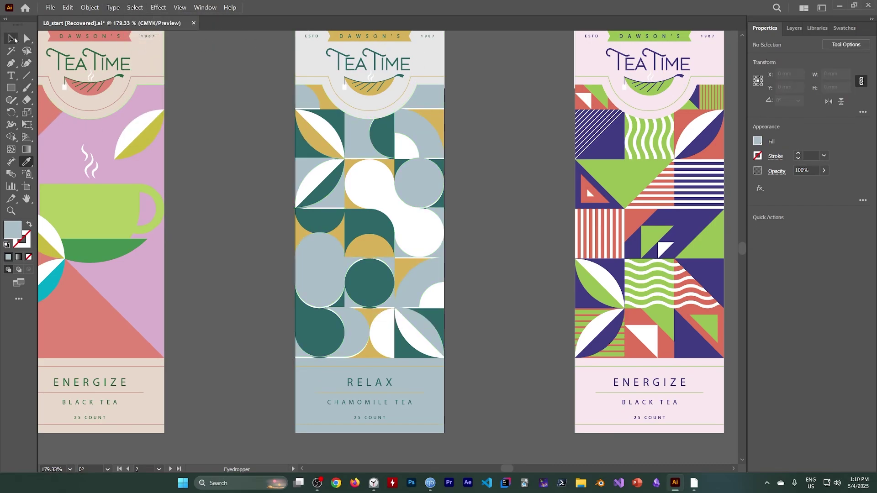
click(427, 56)
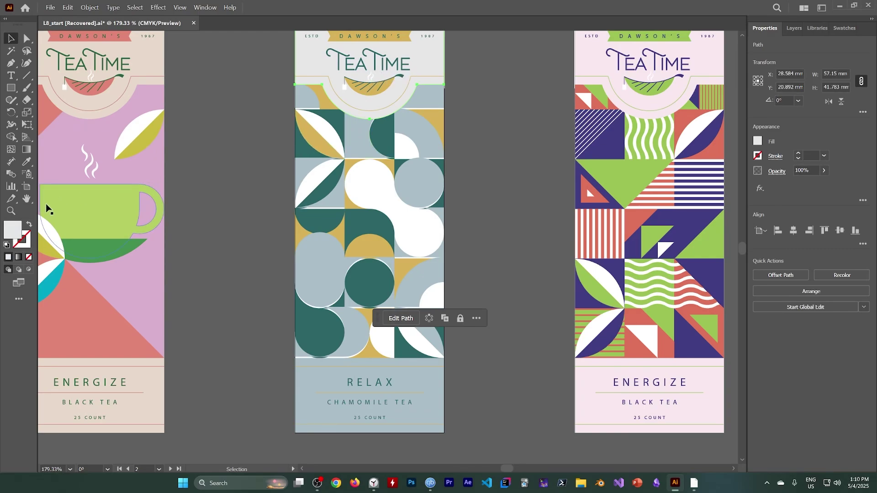
click(27, 163)
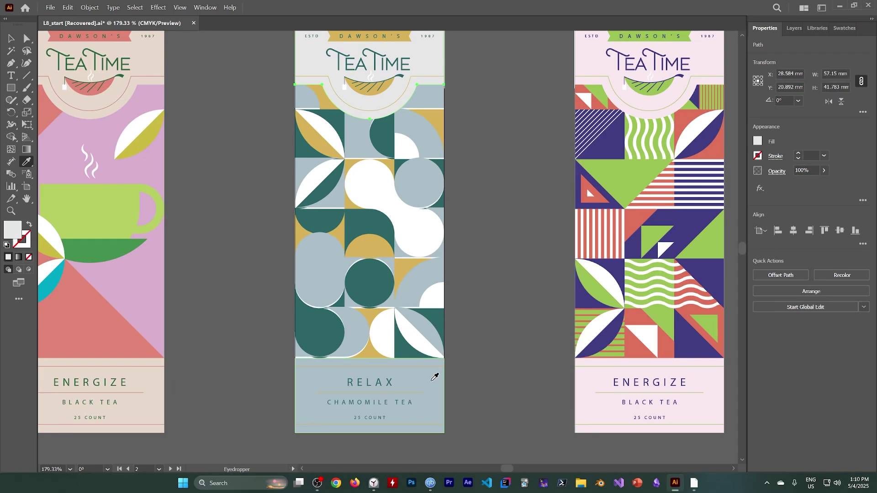
click(435, 378)
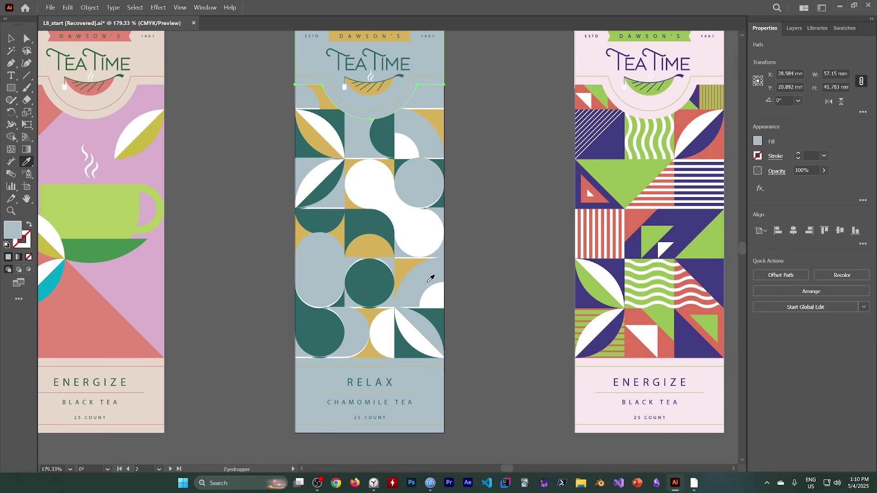
Reopen the Eyedropper Options to review the raster sample size and attribute settings, and close them without changes
click(320, 483)
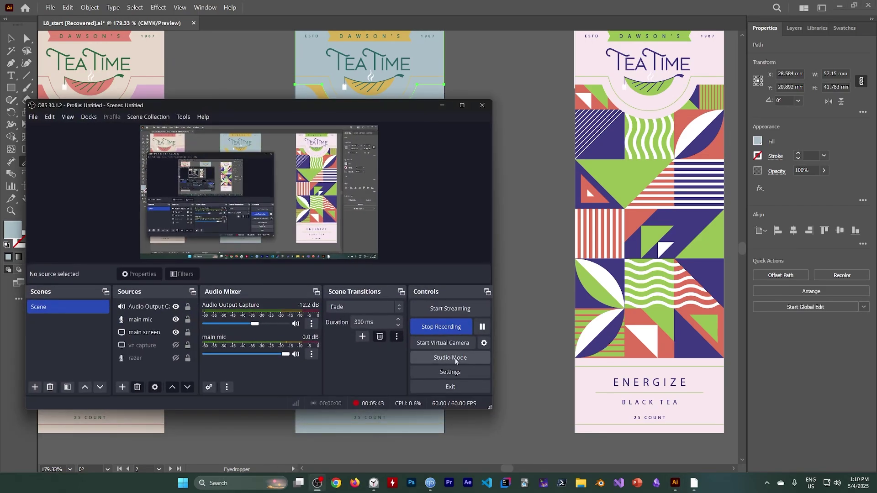
click(442, 107)
double_click(28, 163)
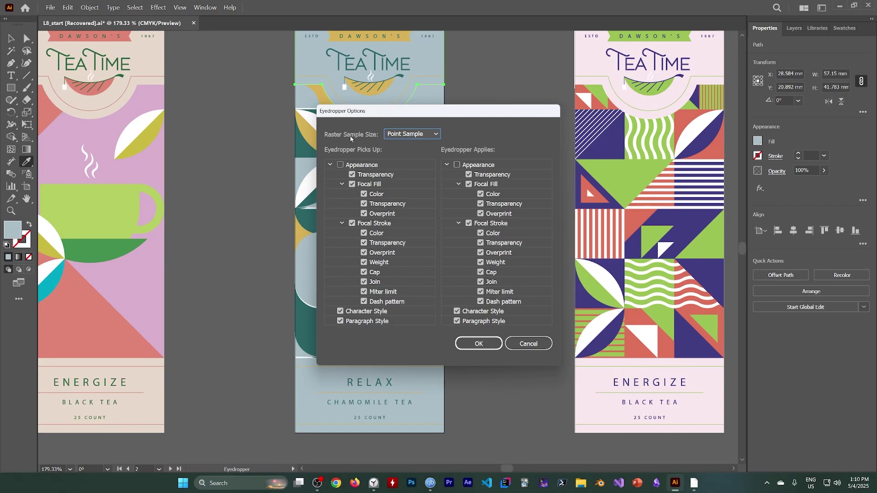
key(Return)
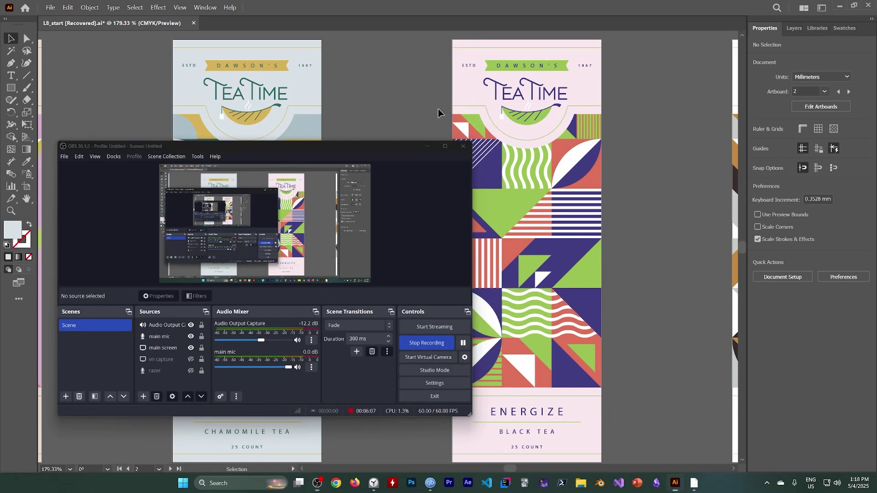
Select the pale pink background group of the ENERGIZE Black Tea label and look over the list of available panels
click(439, 107)
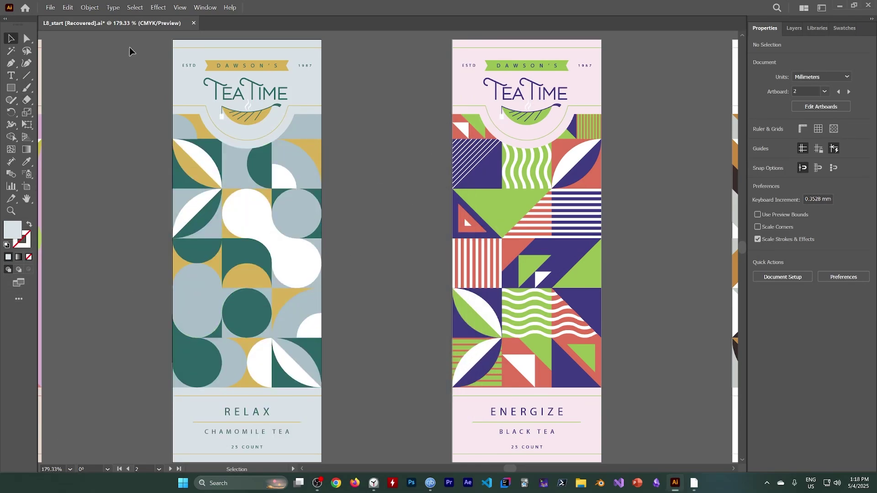
click(465, 87)
click(205, 7)
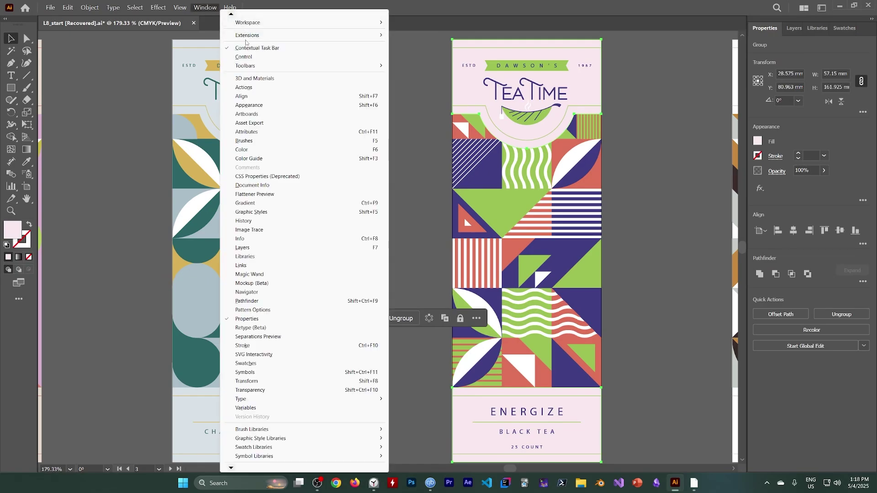
mouse_move(247, 66)
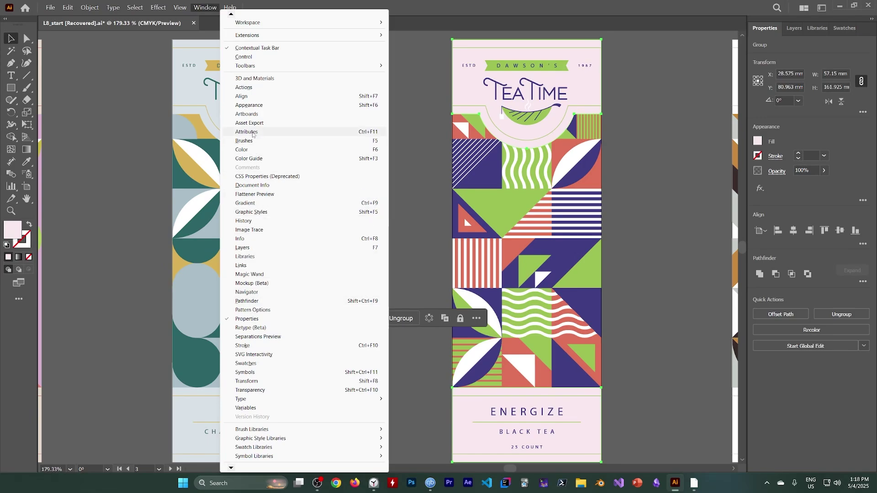
Open the Color Guide, lengthen it and move it over the Relax label, clear of the selected Energize artwork
click(249, 158)
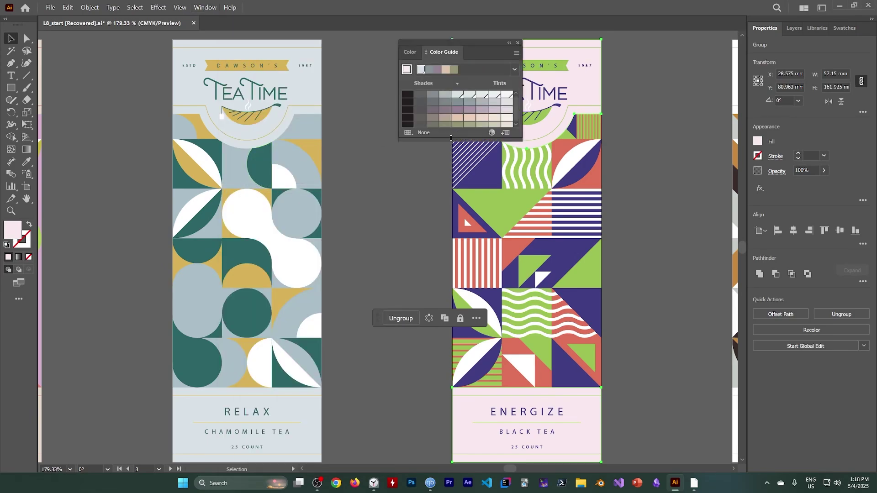
drag(450, 138, 447, 254)
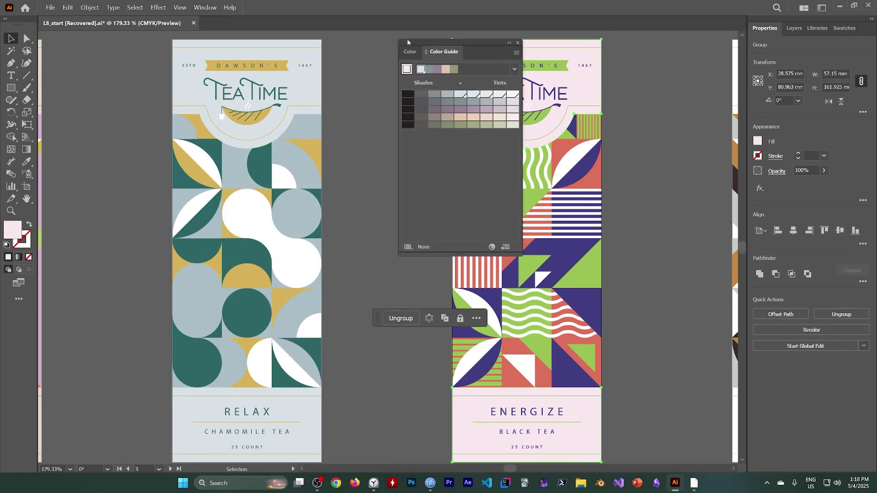
drag(407, 41, 244, 127)
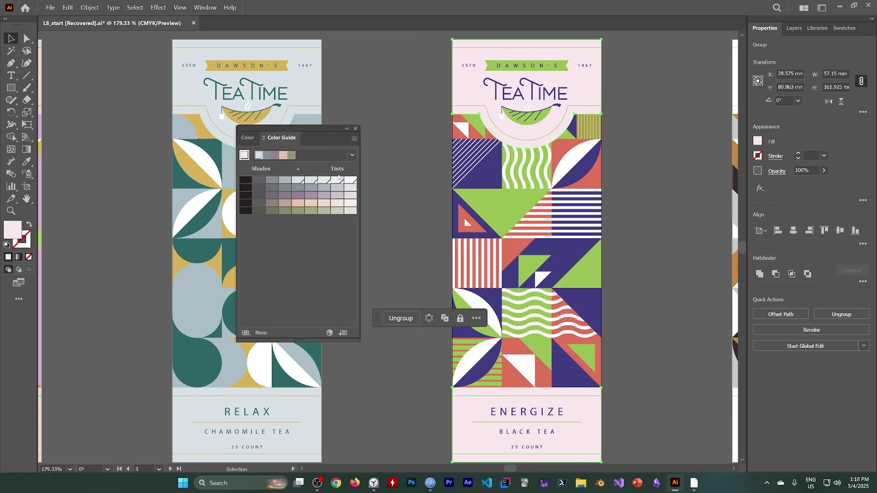
Examine the Color Guide's full list of harmony rules for the current base colour
click(352, 154)
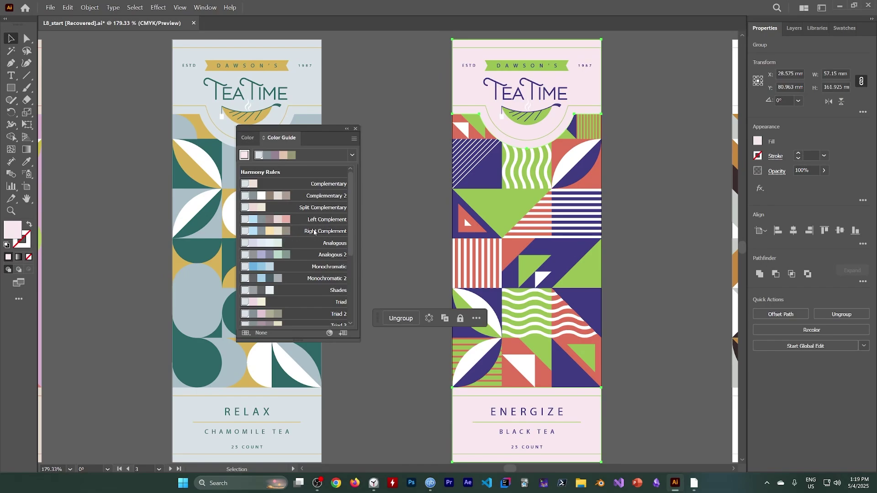
scroll(315, 232, down, 5)
scroll(315, 232, up, 5)
scroll(320, 270, down, 4)
scroll(319, 269, up, 4)
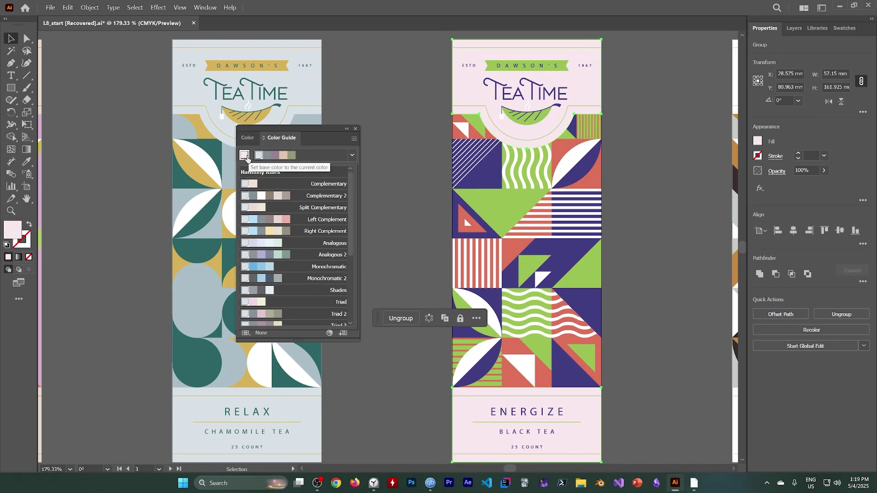
Try the harmony's peach colour as the Energize label's background fill, and undo it
click(285, 156)
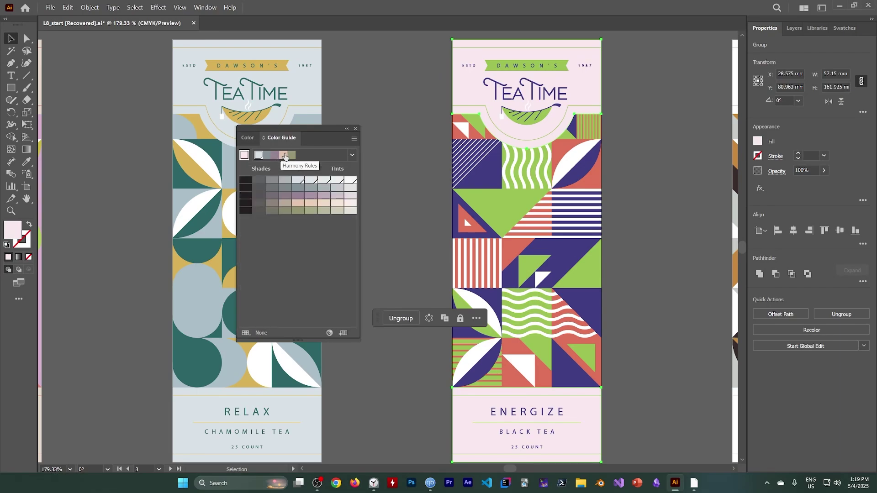
click(284, 157)
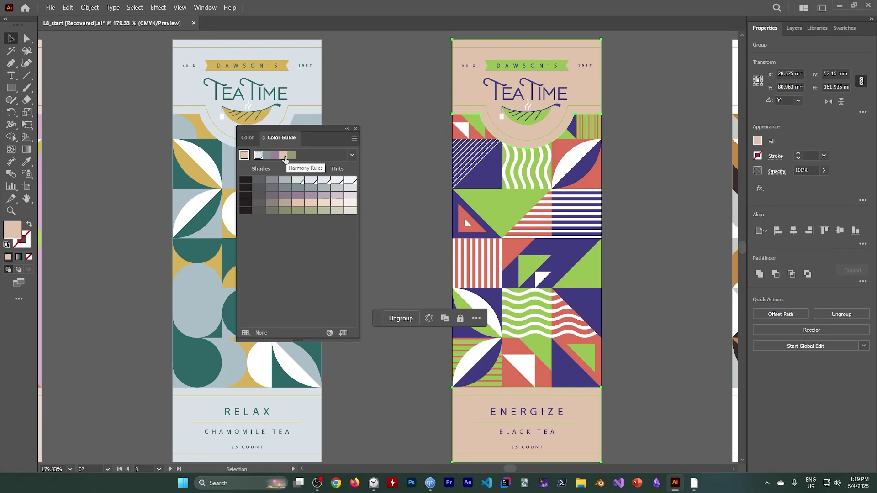
key(ctrl+z)
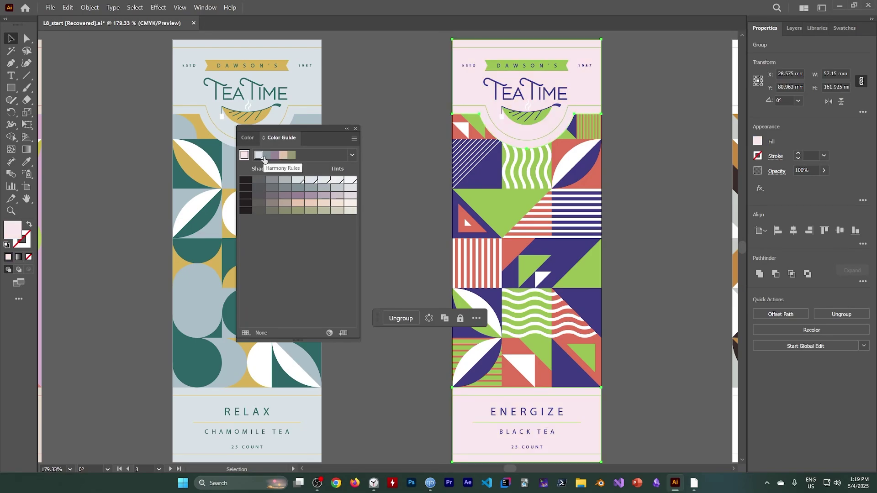
click(352, 155)
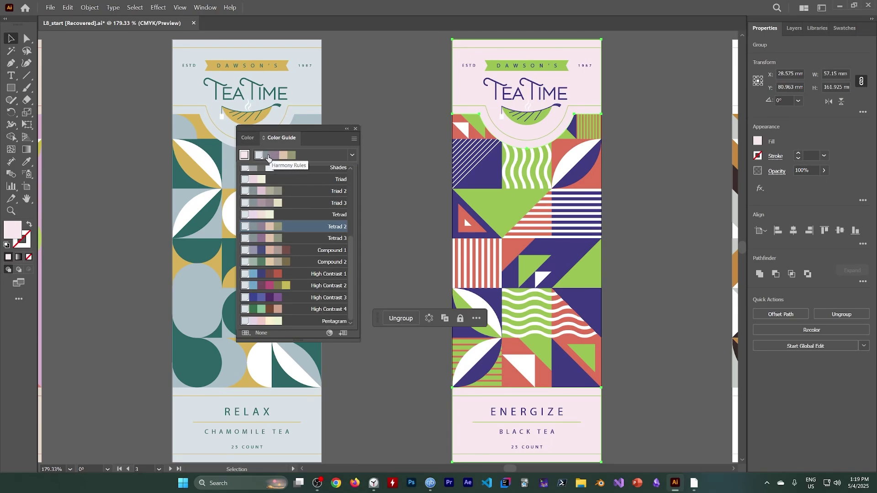
click(244, 156)
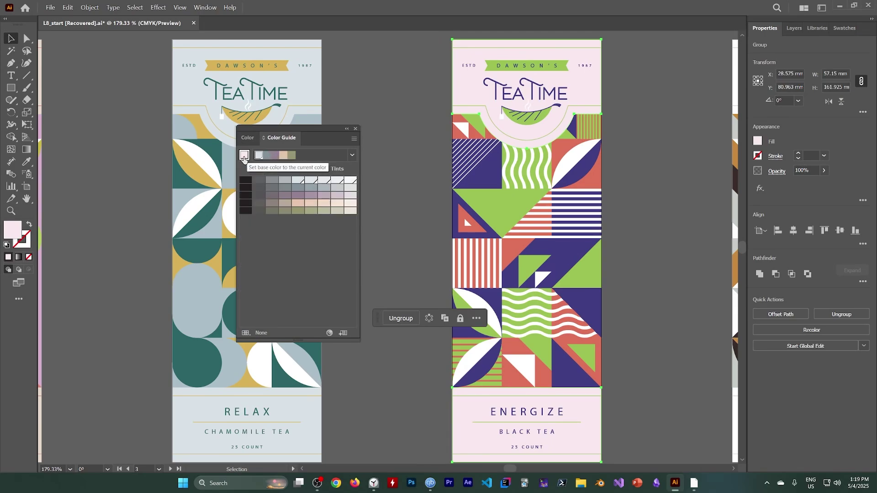
click(352, 155)
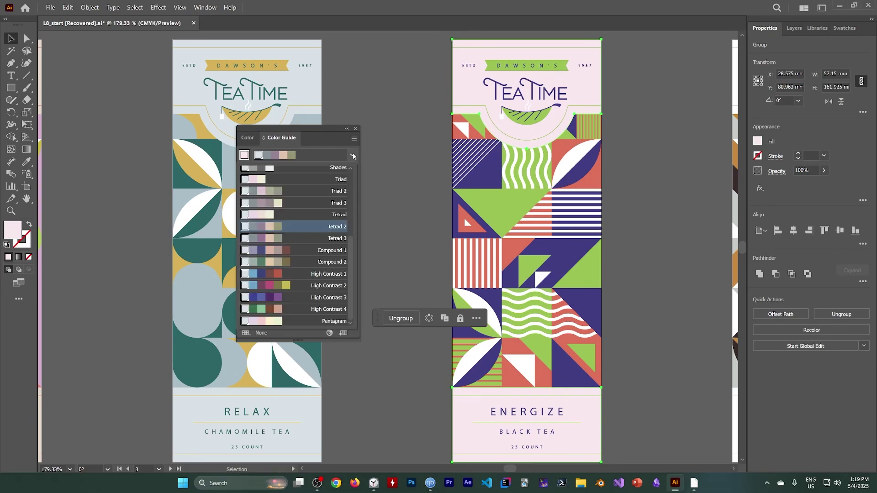
click(317, 483)
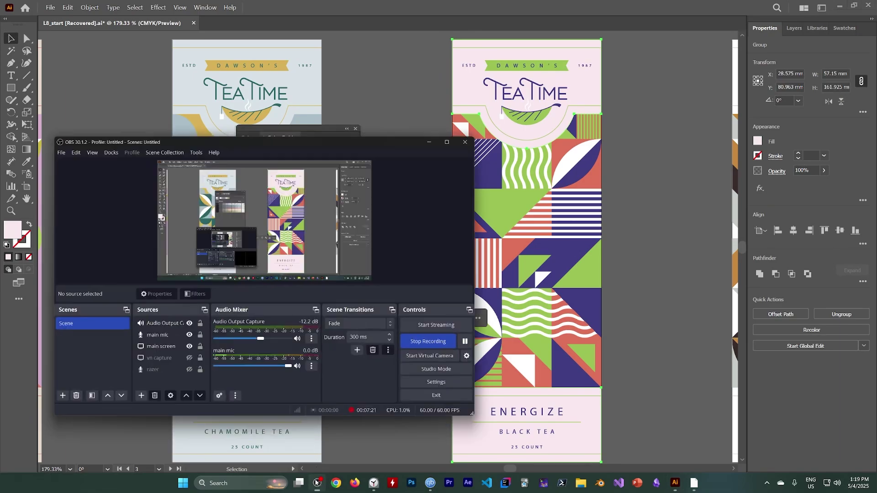
click(481, 327)
click(441, 105)
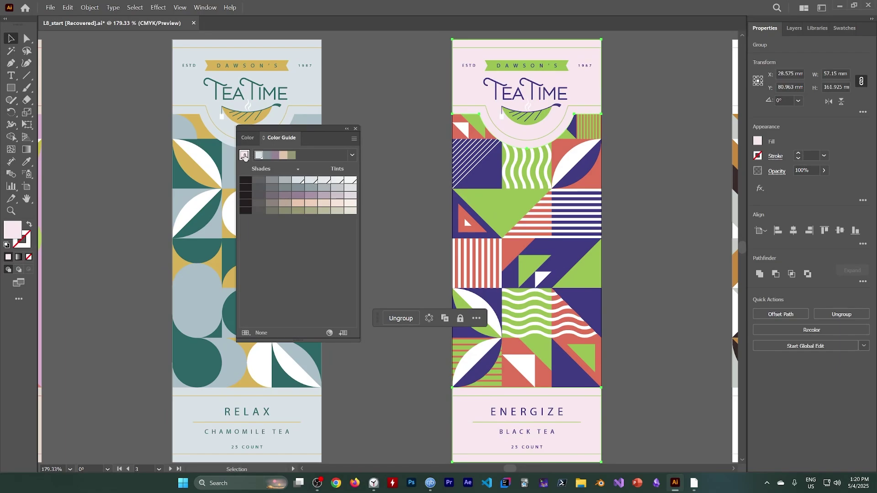
Compare the Color Guide's Warm/Cool and Vivid/Muted variations, and return to Tints/Shades
click(247, 156)
click(354, 140)
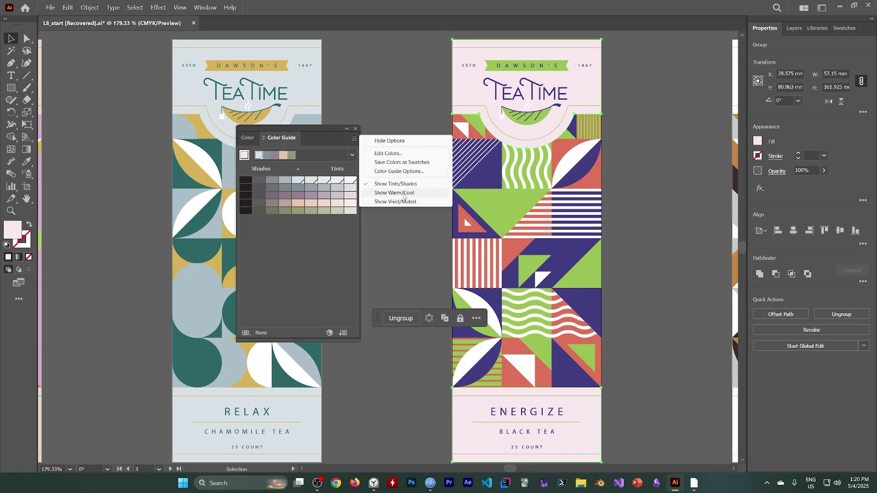
click(404, 193)
click(354, 138)
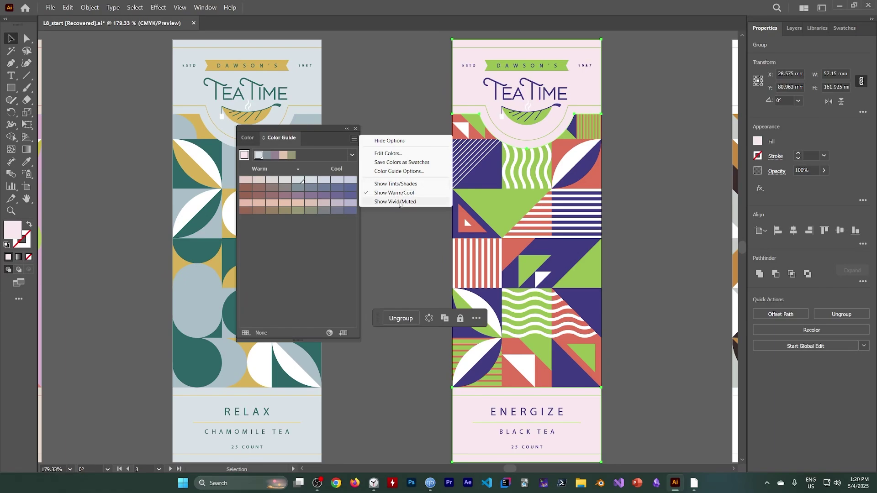
click(397, 202)
click(354, 139)
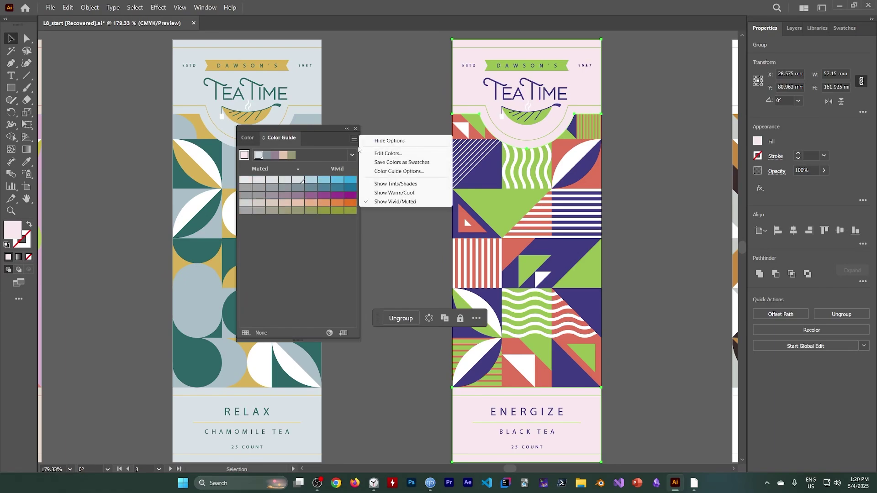
click(395, 184)
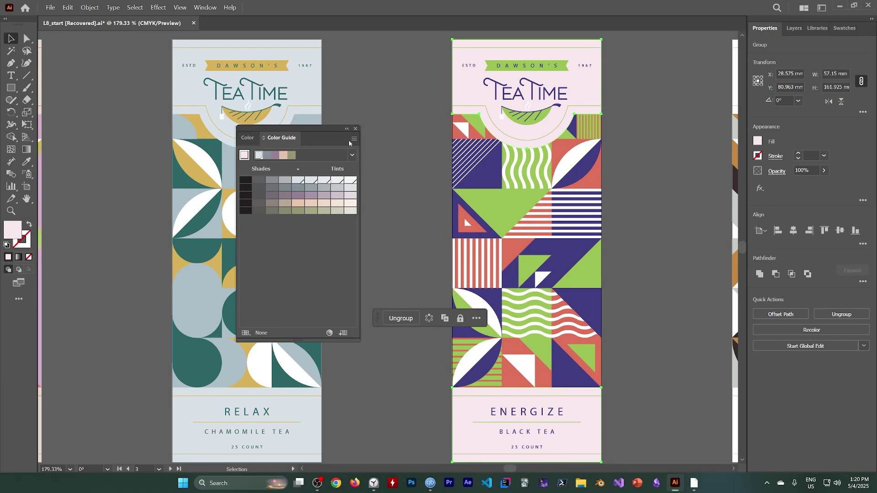
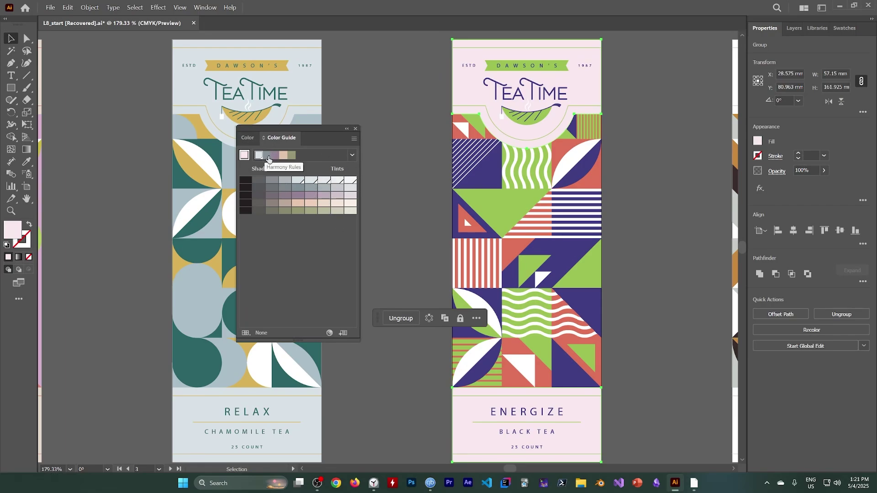
Try the harmony's gray-blue, purple, olive and peach colours as the Energize label's background fill, and undo them
click(269, 158)
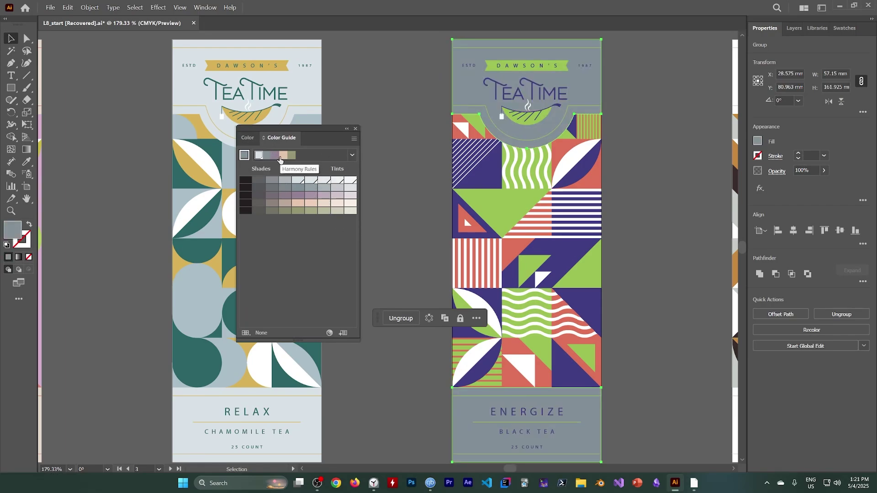
click(276, 156)
click(291, 156)
click(284, 157)
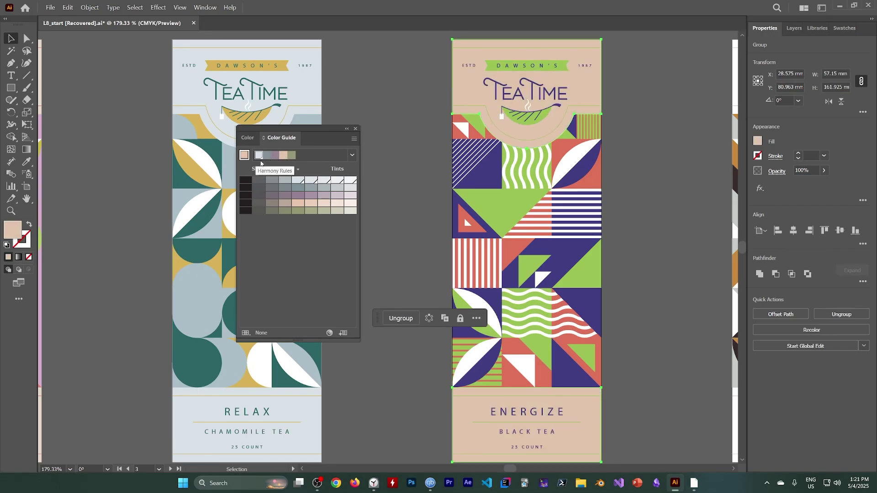
key(ctrl+z)
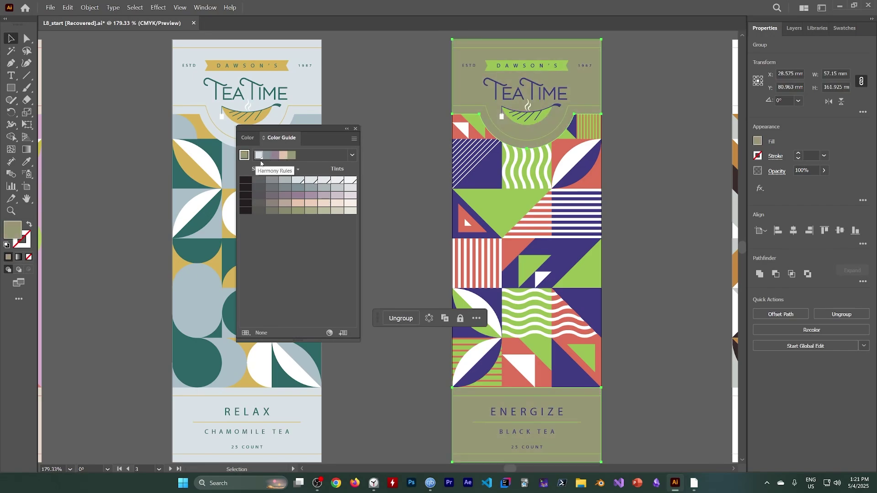
click(297, 199)
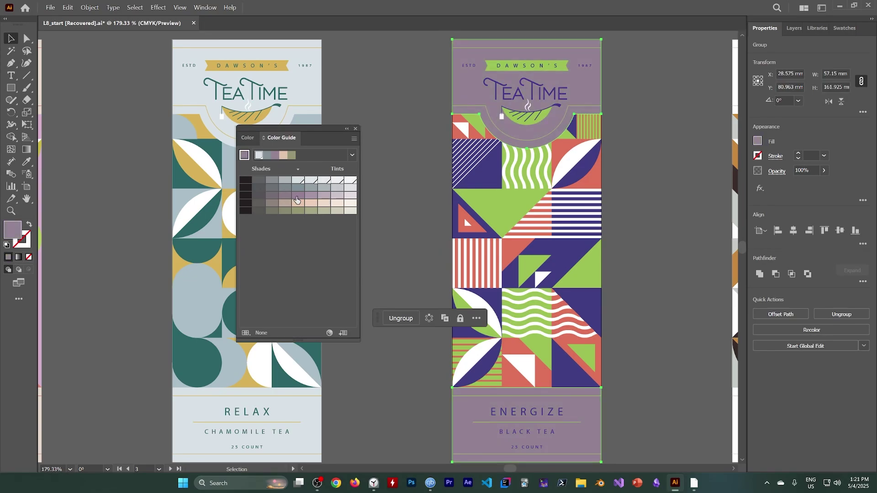
key(ctrl+z)
key(ctrl+z)
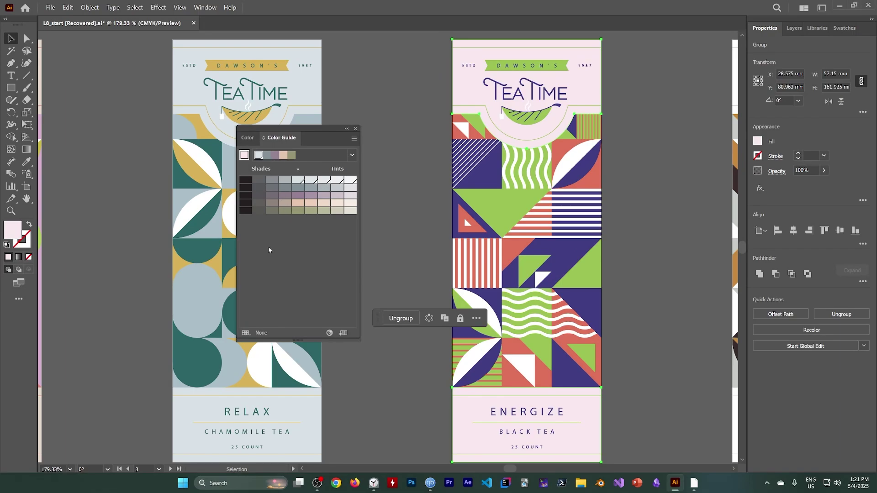
click(317, 482)
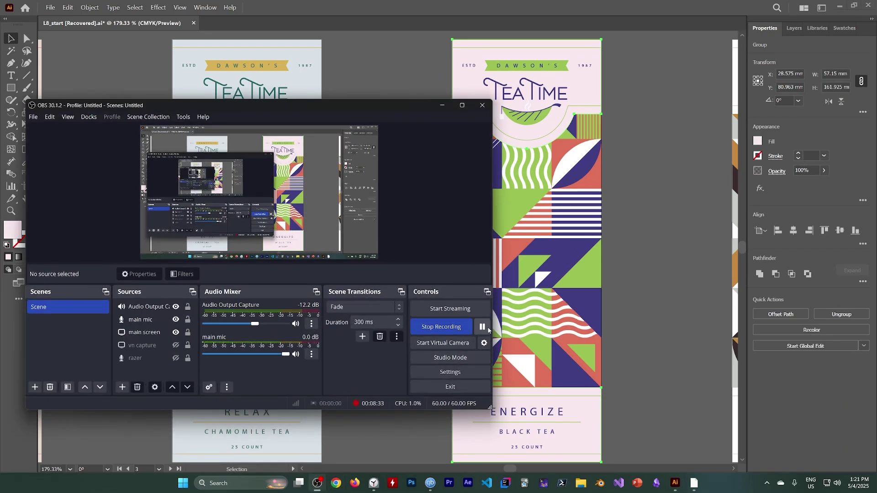
click(442, 105)
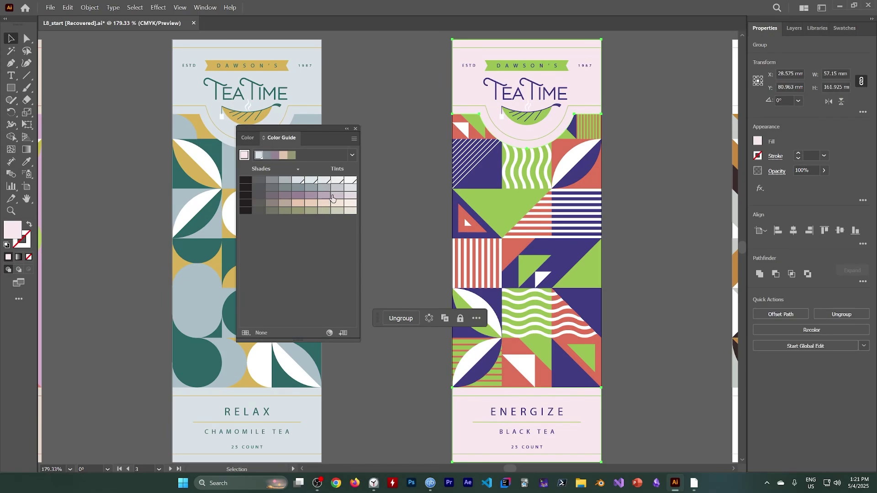
click(318, 482)
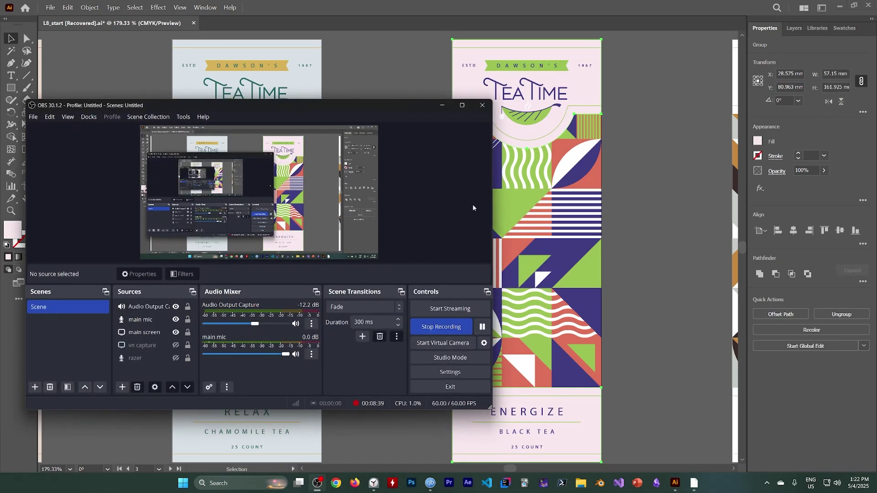
click(449, 105)
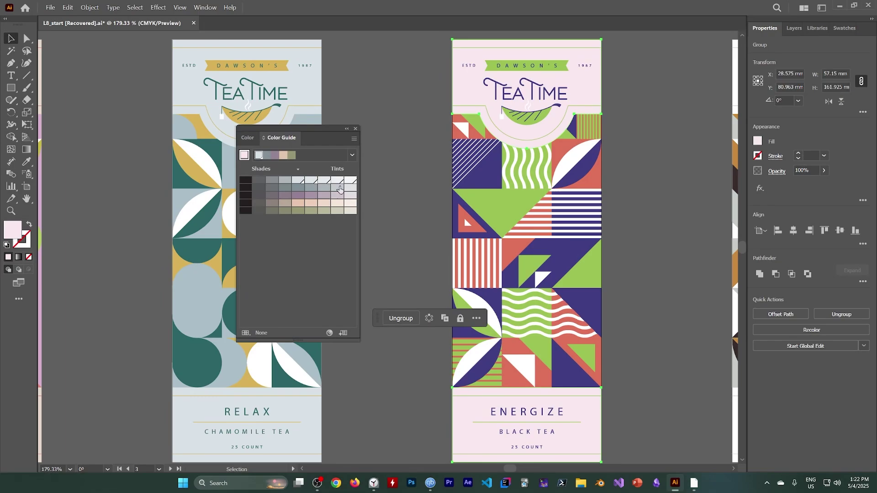
Try several olive, peach, gray-blue and purple shades and tints from the Color Guide as the Energize label's background fill
click(323, 210)
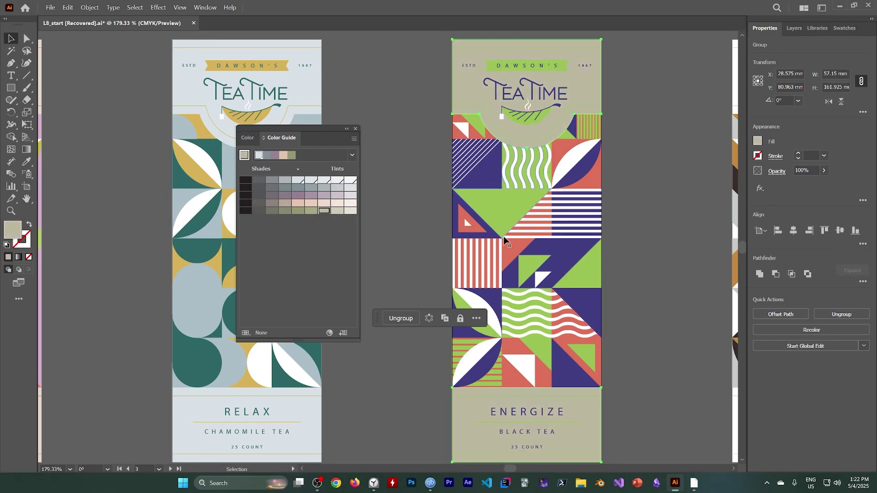
click(287, 203)
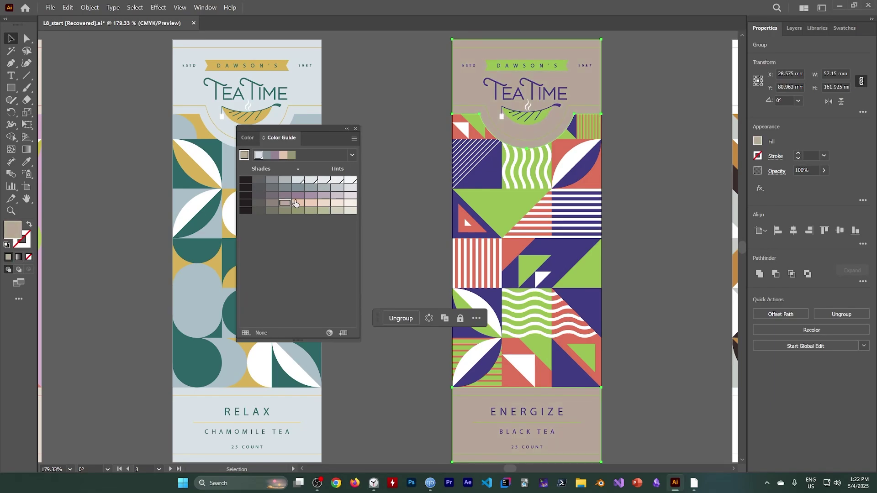
click(299, 203)
click(310, 188)
click(337, 195)
click(324, 202)
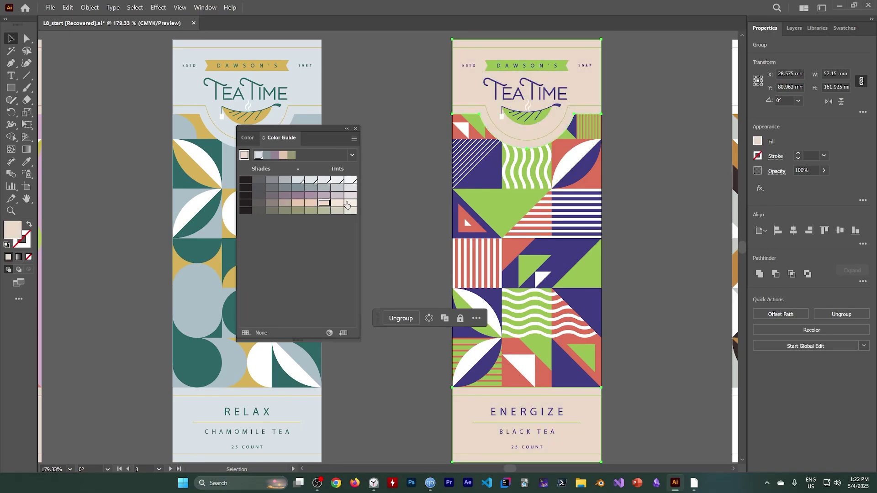
click(346, 203)
click(298, 202)
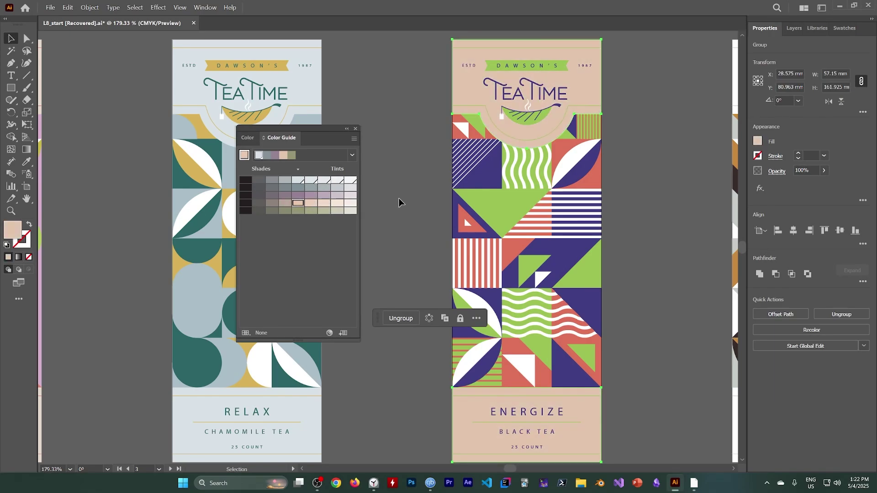
Undo the trial fills and earlier edits back to the Relax label's gray-blue upper background, and close the Color Guide
key(ctrl+z)
key(ctrl+z)
key(ctrl+z)
key(ctrl+z)
key(ctrl+z)
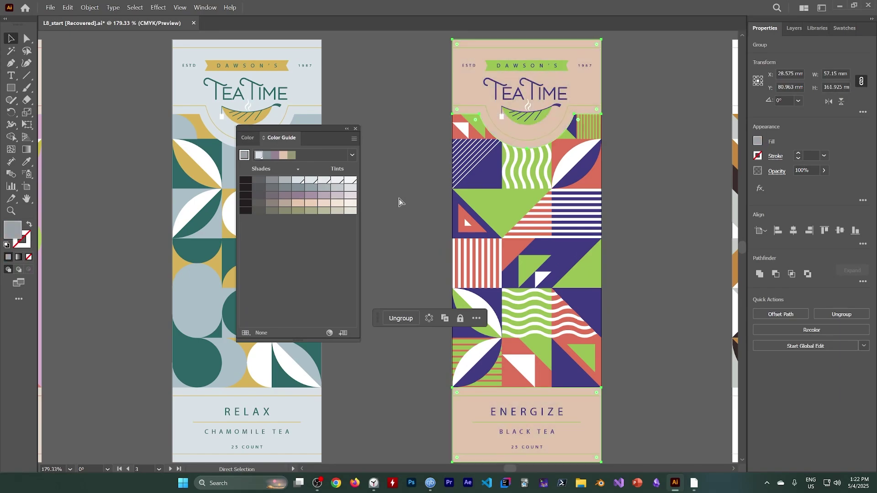
key(ctrl+z)
key(ctrl+z)
key(ctrl+z)
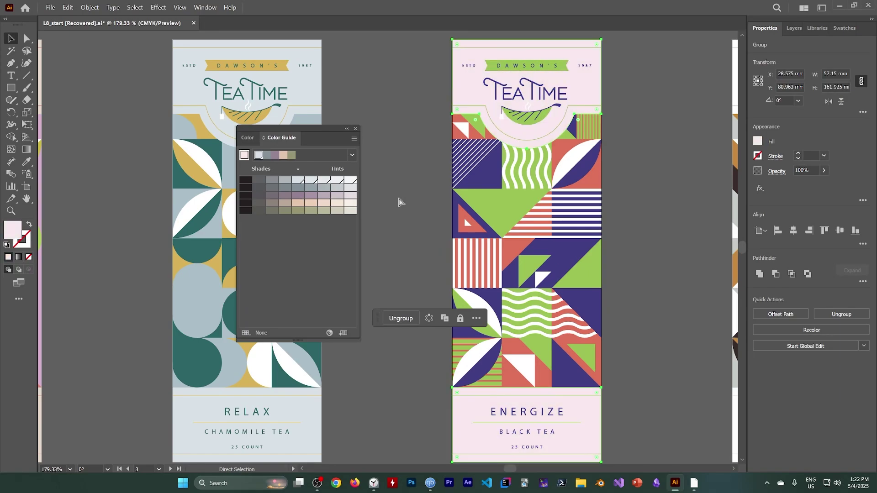
key(ctrl+z)
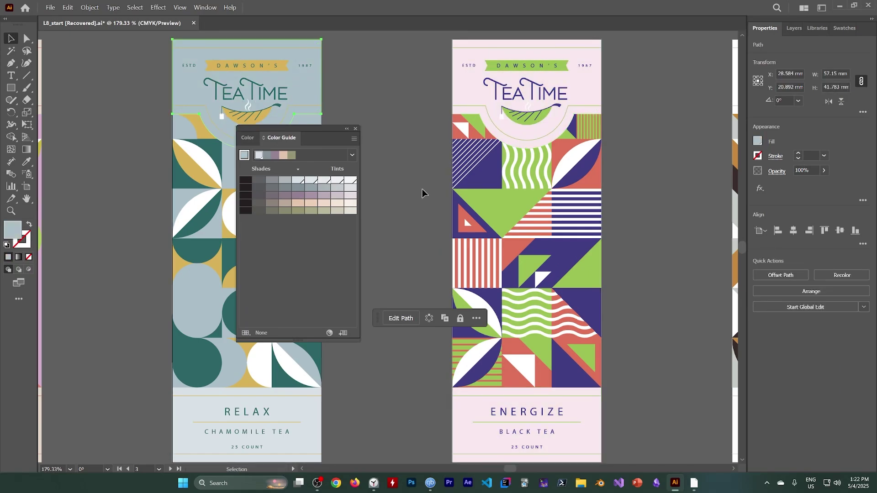
click(355, 129)
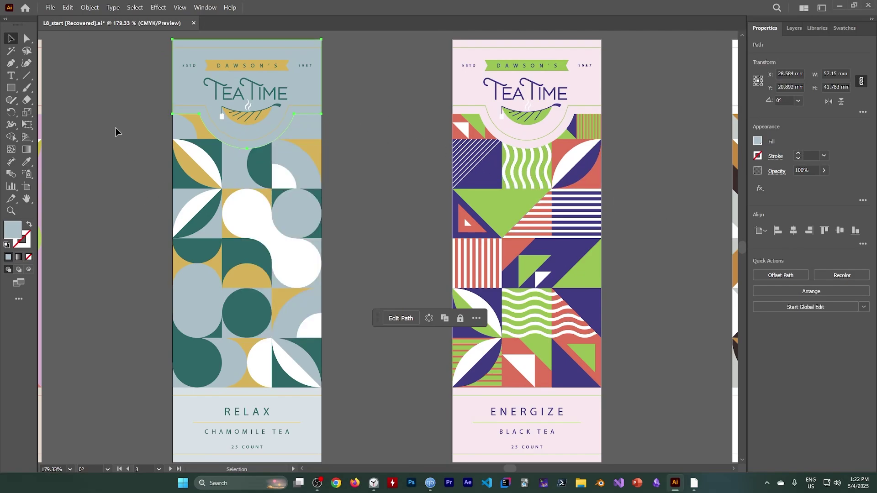
Select every object that shares the Energize label's green fill colour, and open the Color Guide
click(500, 208)
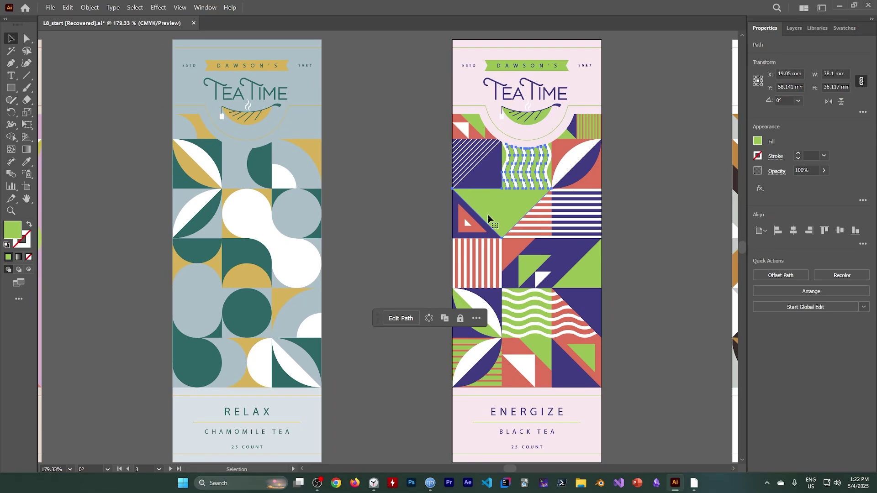
click(134, 8)
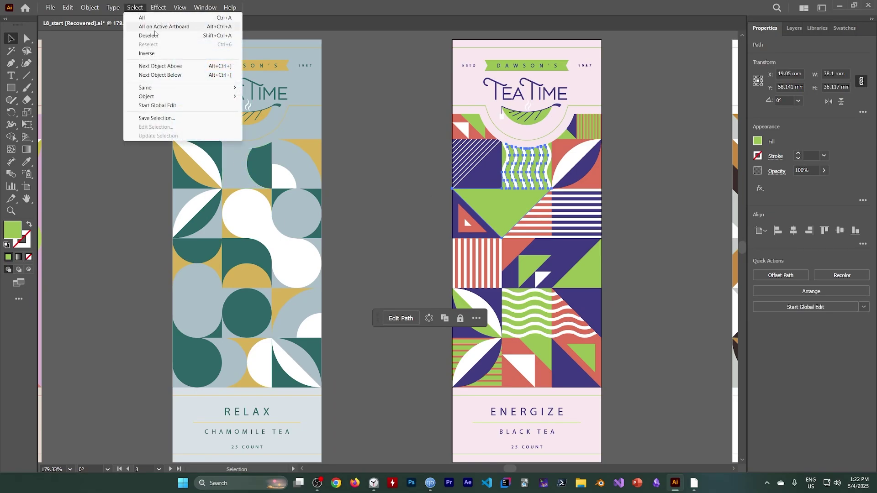
mouse_move(164, 89)
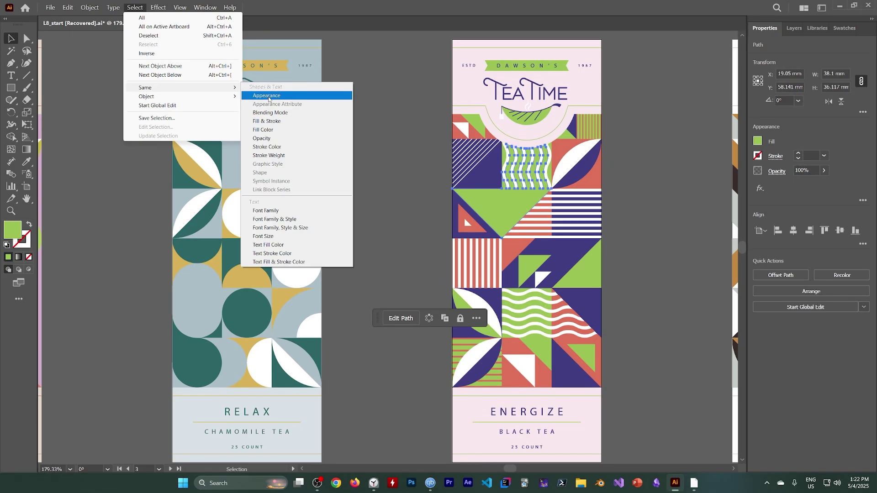
click(266, 130)
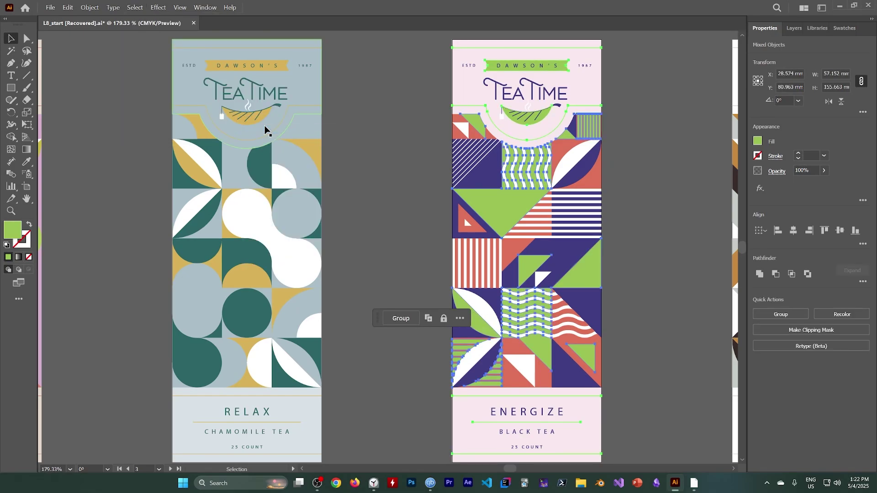
click(205, 7)
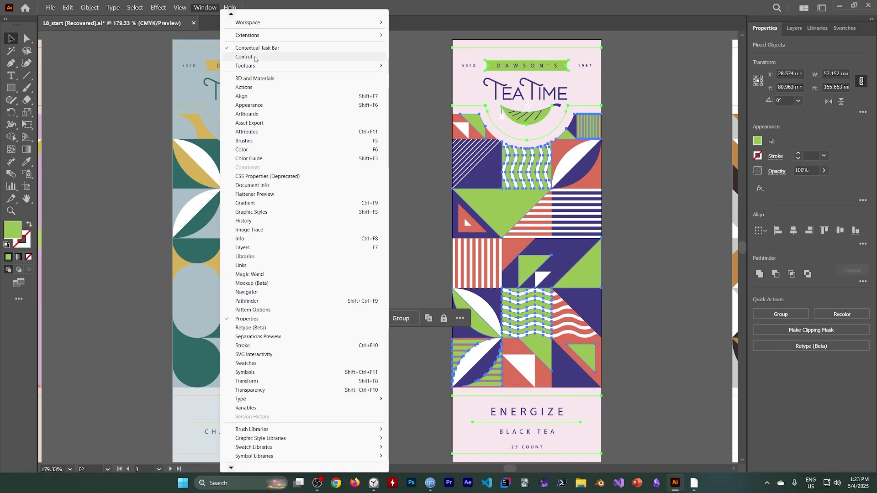
click(257, 159)
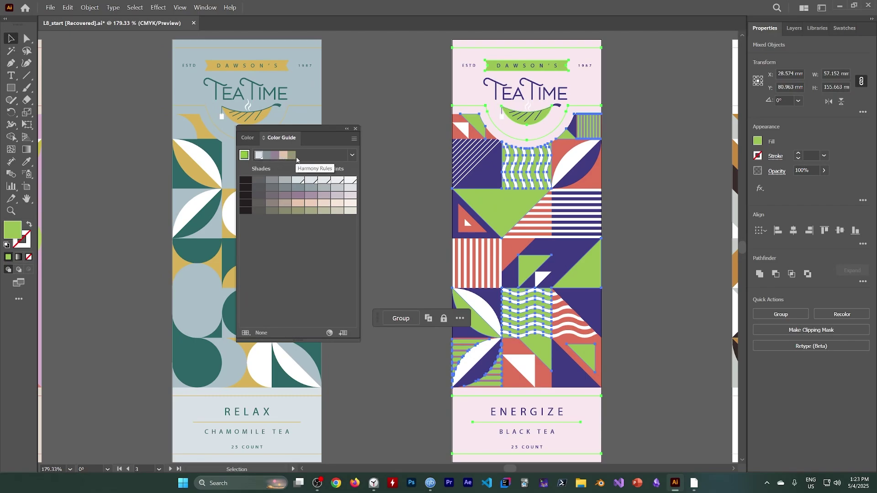
Browse the Color Guide's harmony rules from Complementary to Pentagram without choosing a different one
click(352, 155)
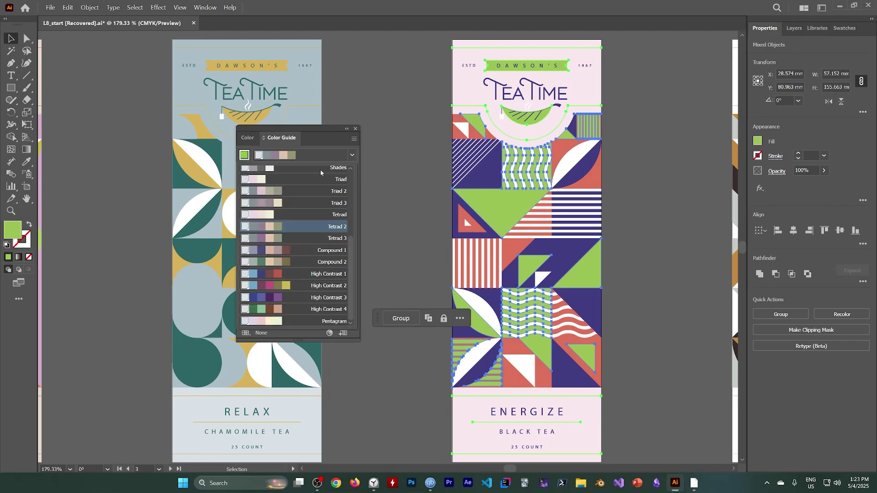
scroll(278, 221, up, 5)
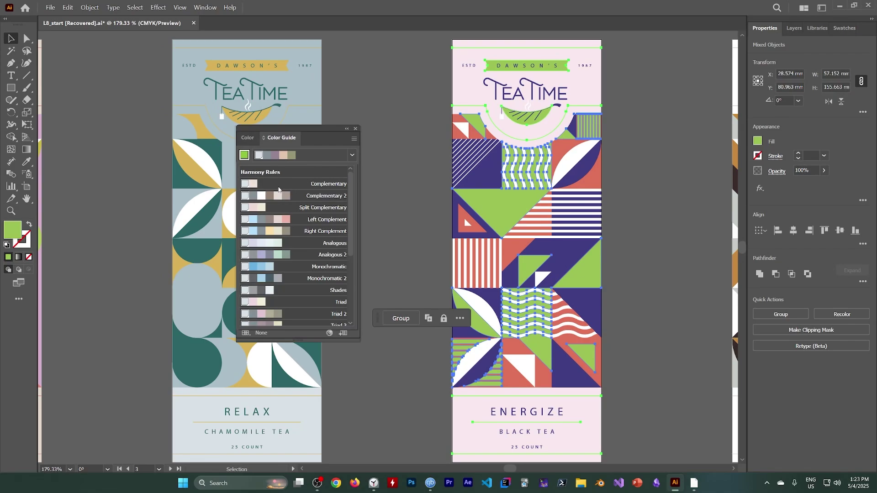
scroll(296, 274, down, 2)
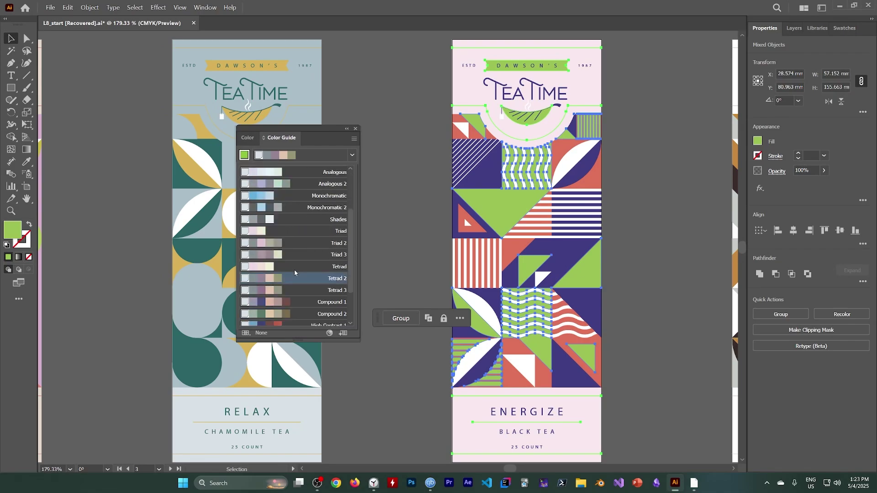
scroll(283, 247, up, 2)
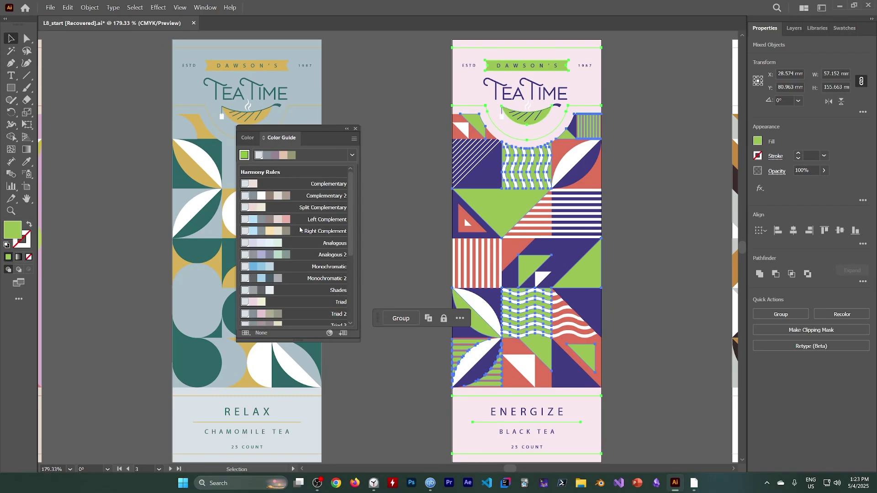
scroll(290, 298, down, 3)
scroll(291, 297, up, 3)
click(358, 224)
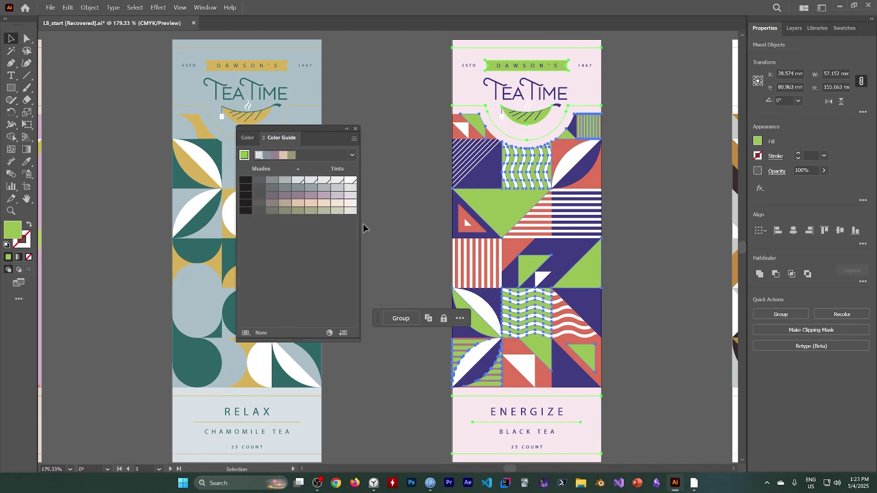
Enlarge the Color Guide in width and height, and look through the harmony rules
drag(361, 223, 461, 223)
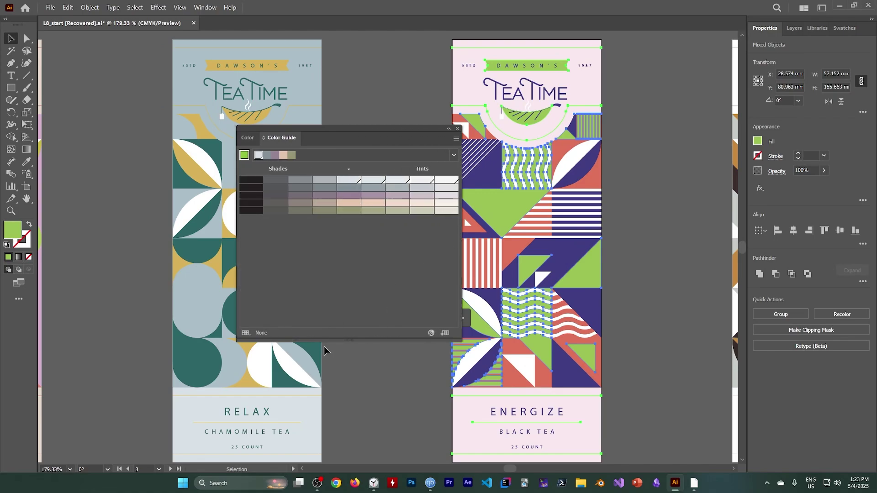
drag(327, 342, 333, 415)
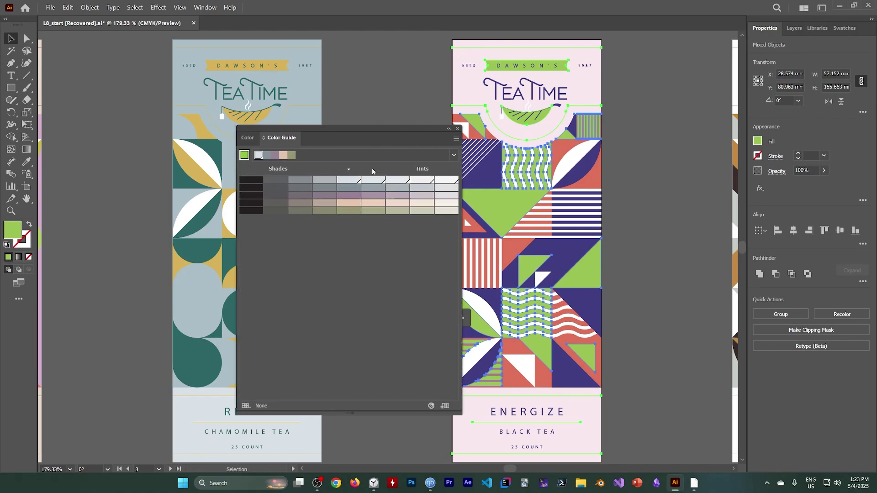
click(454, 155)
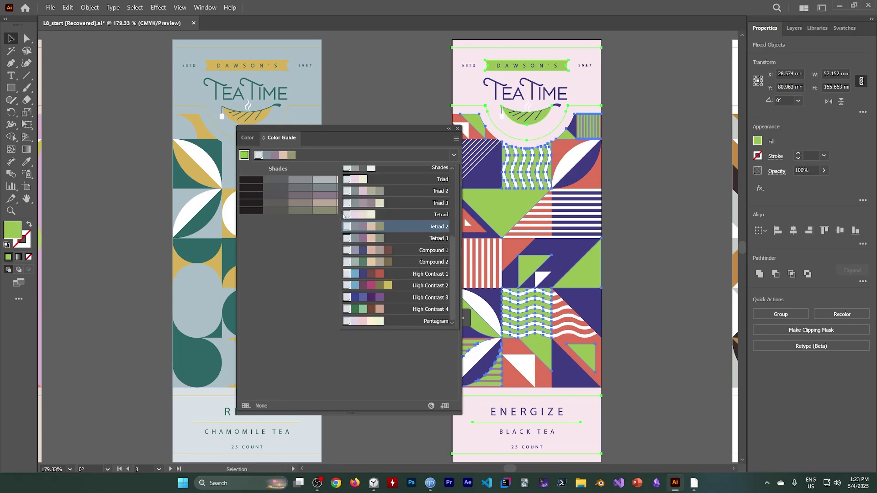
click(462, 272)
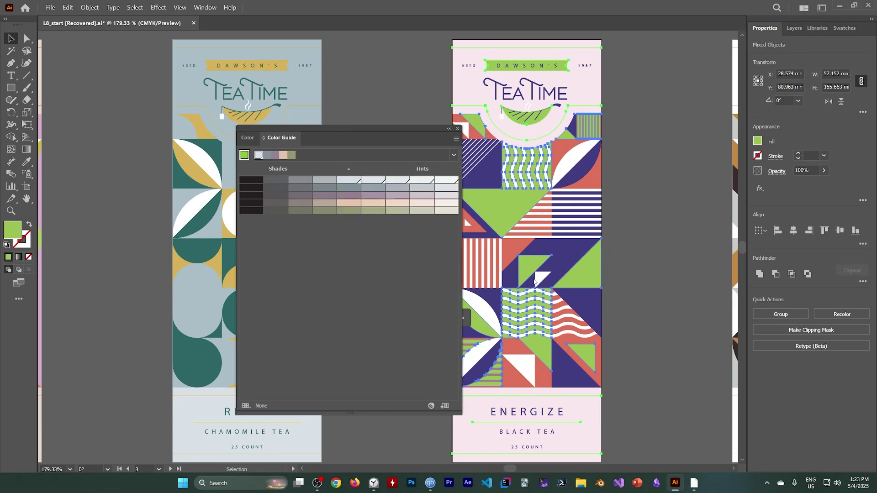
drag(462, 273, 647, 273)
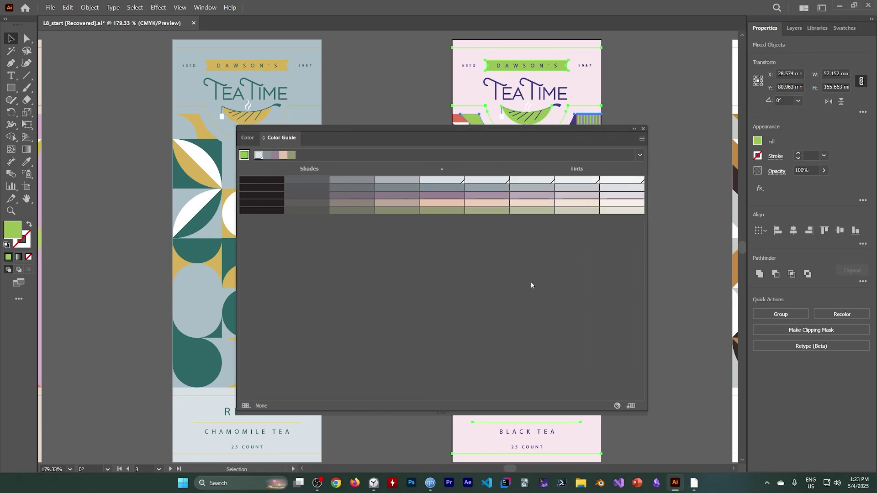
click(639, 157)
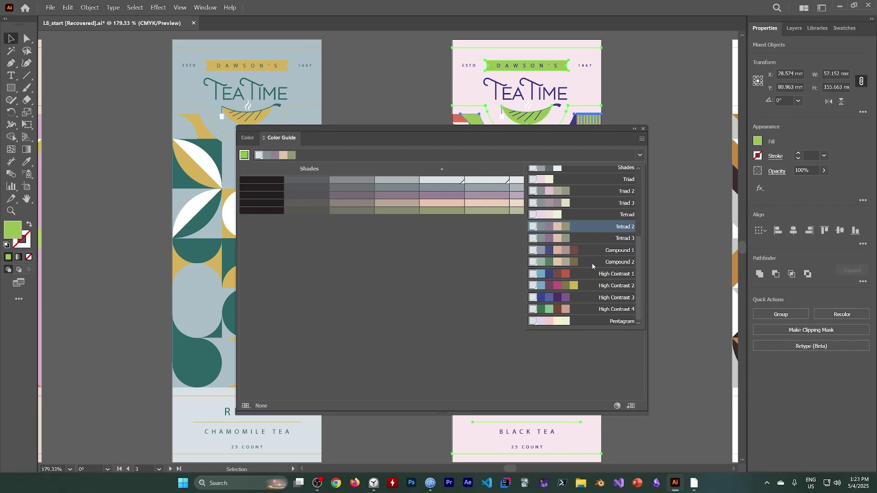
scroll(593, 267, up, 4)
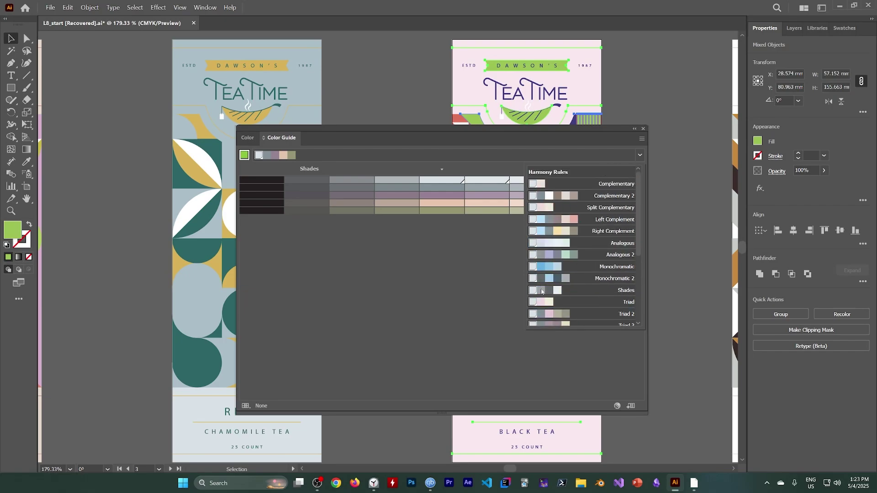
click(317, 483)
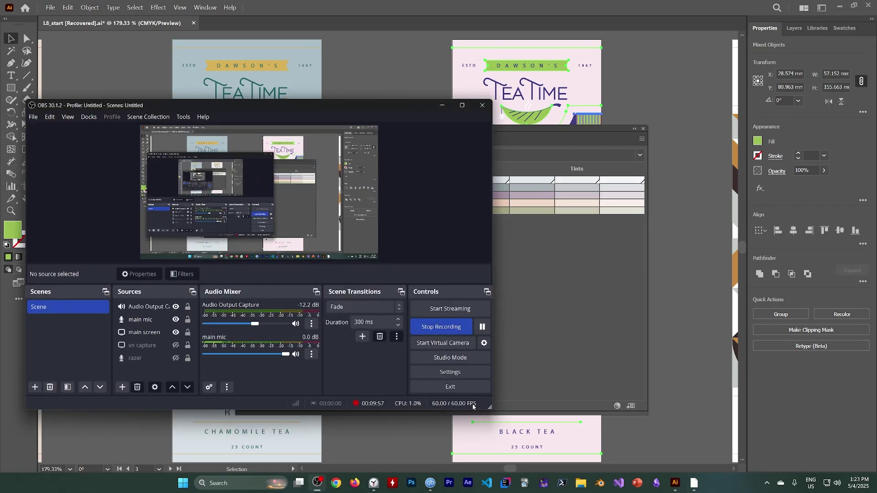
click(442, 105)
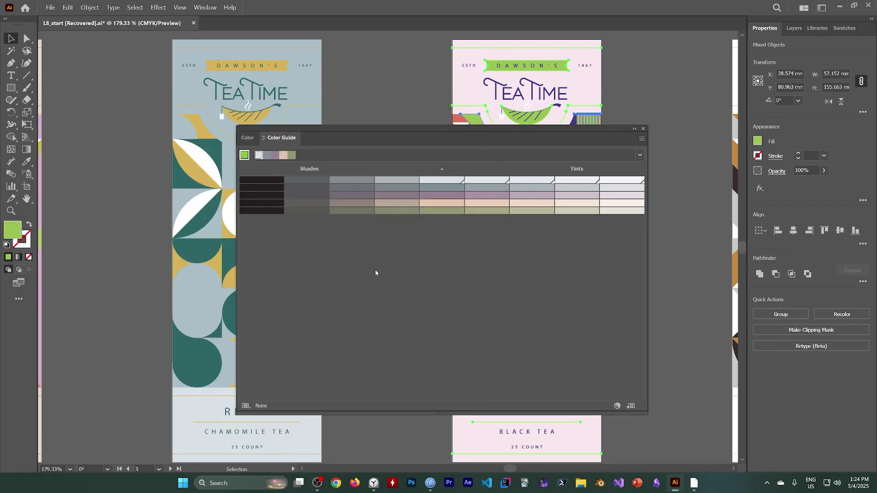
Try the harmony's peach colour on the selected green shapes, and show the Color Guide's Vivid/Muted variations
click(284, 156)
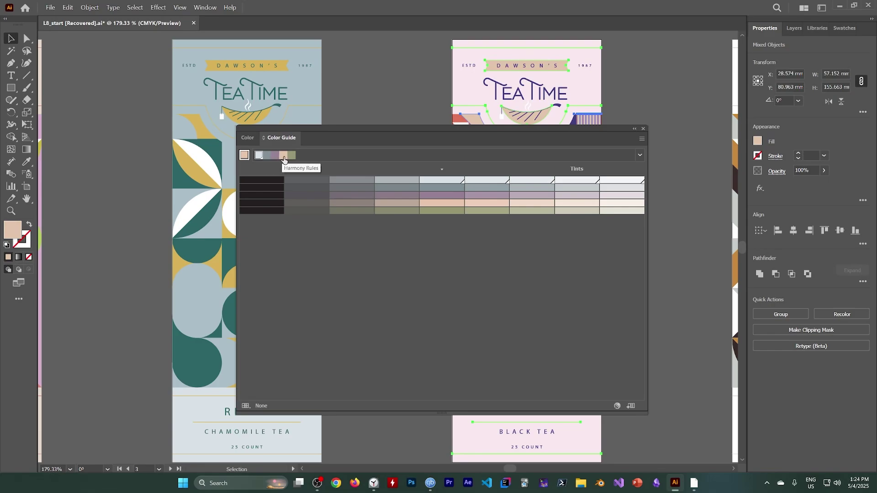
click(639, 156)
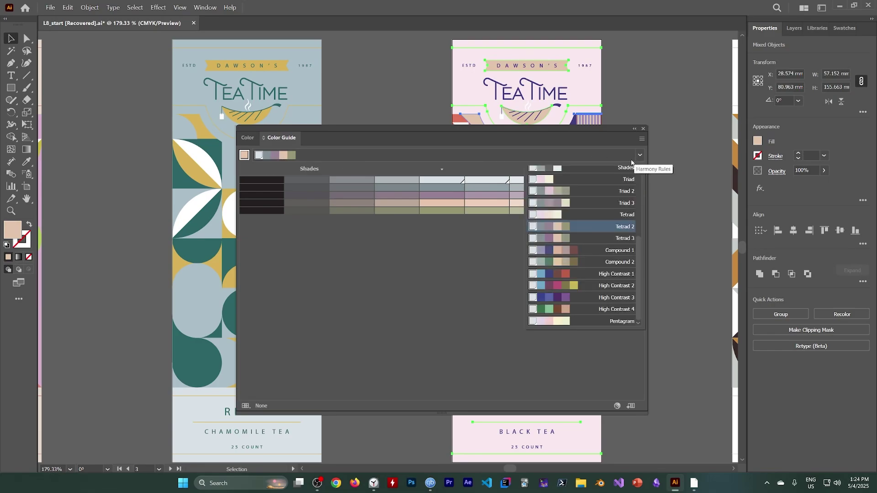
click(639, 156)
click(641, 140)
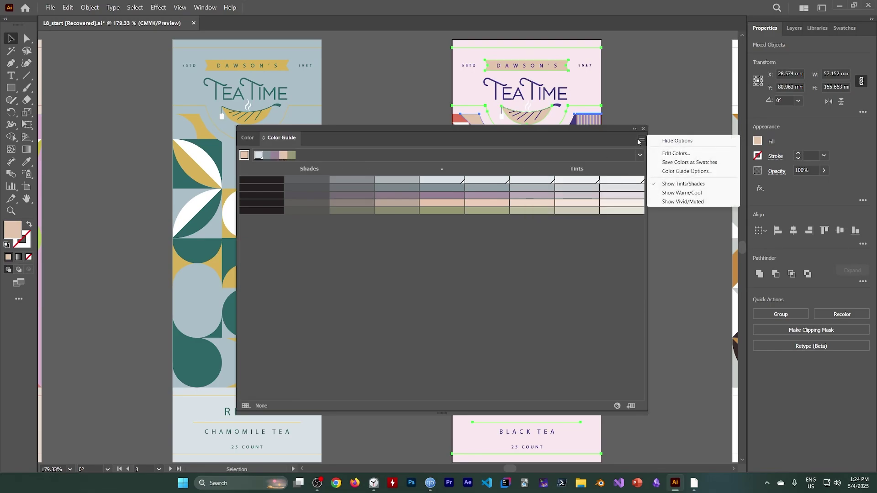
click(682, 203)
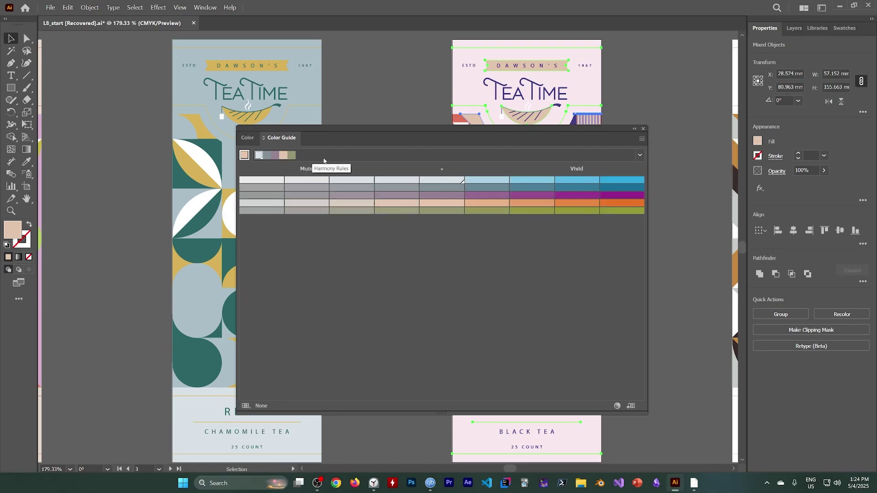
Set the harmony rule to Left Complement, fill the selected Energize shapes with a salmon-pink variation, and close the Color Guide
click(640, 156)
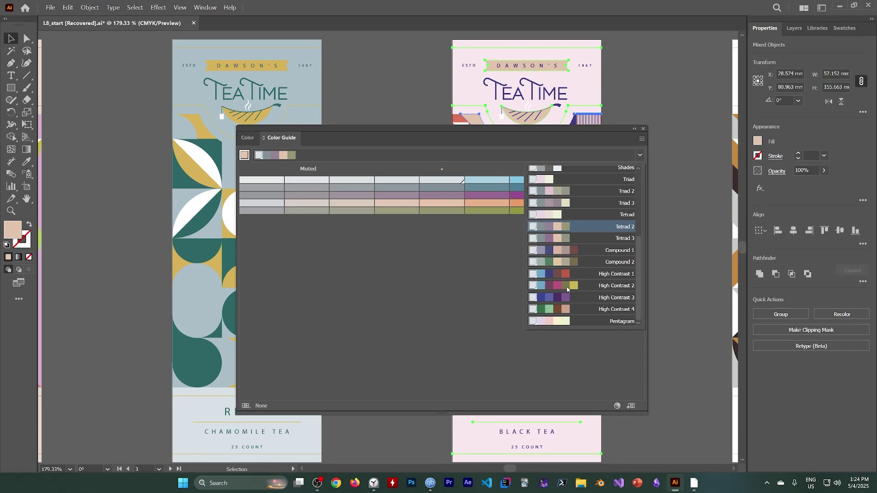
scroll(566, 288, up, 4)
scroll(562, 284, down, 4)
scroll(562, 292, up, 4)
click(572, 220)
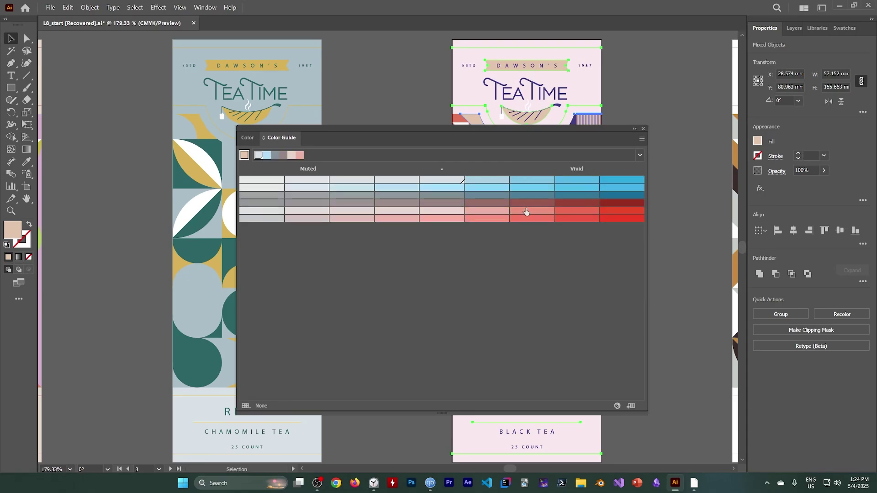
click(521, 211)
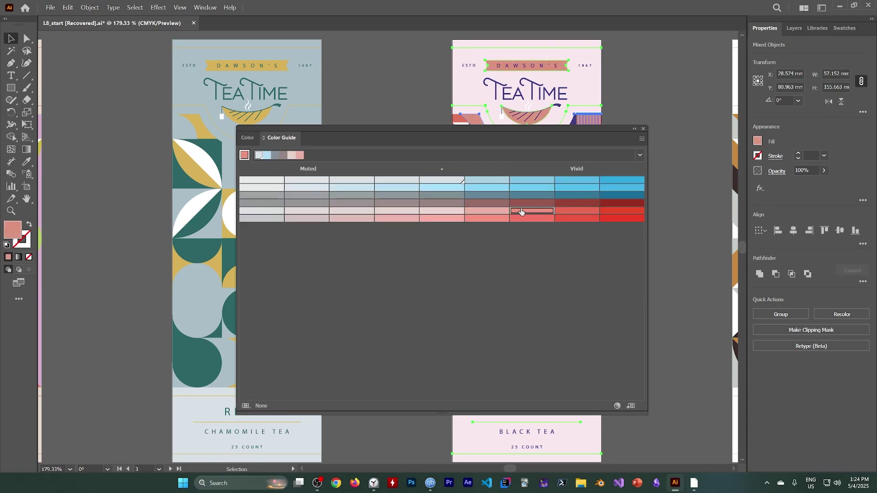
click(644, 129)
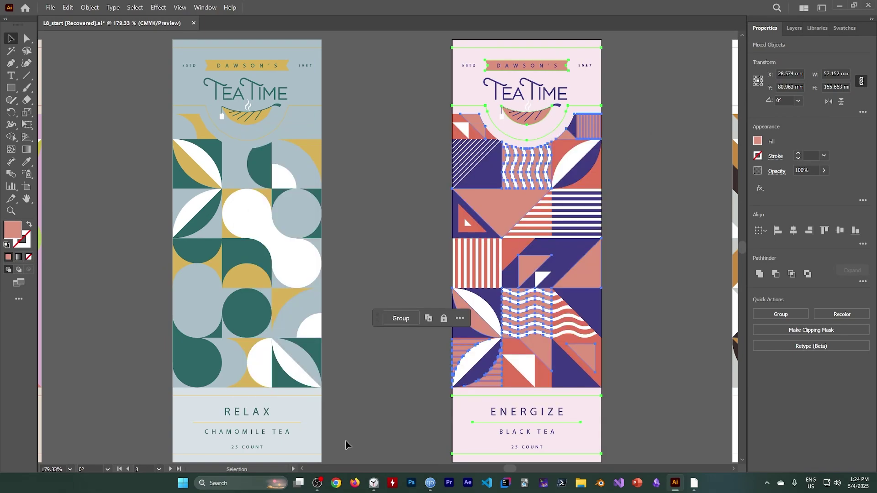
Check the e-book lesson, undo the trial fills back to green on the Energize shapes, and reopen the Color Guide
click(694, 483)
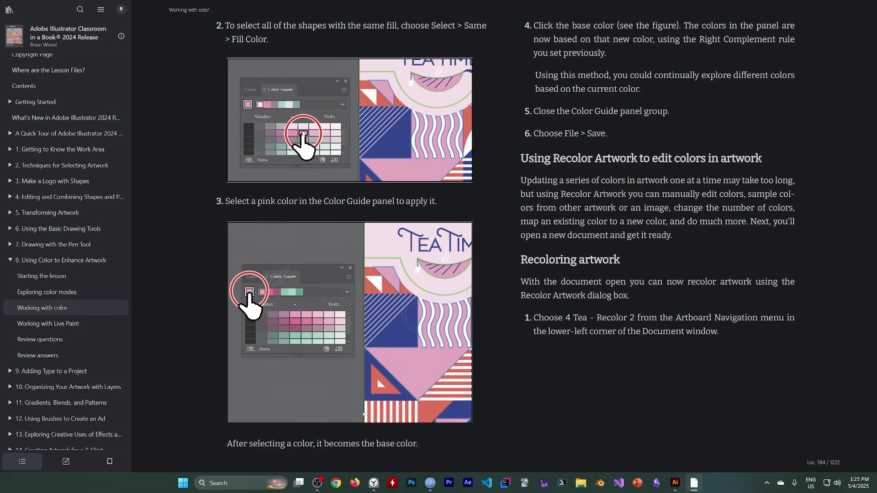
click(676, 477)
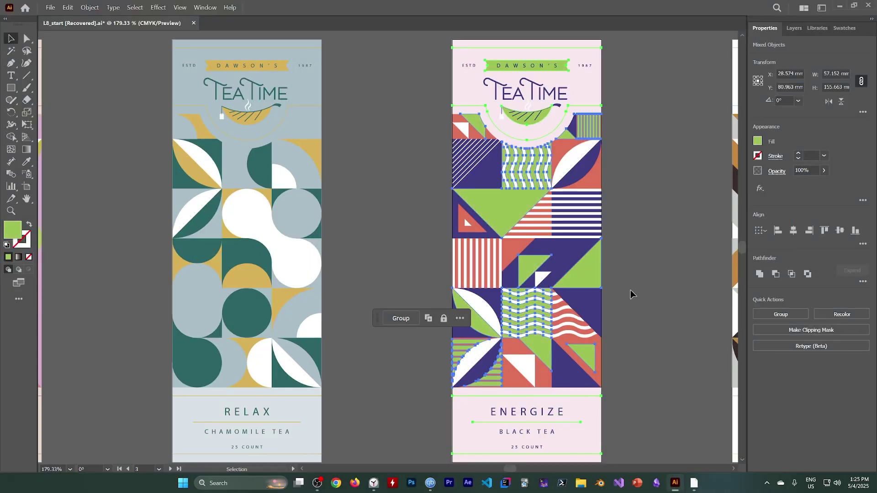
click(206, 8)
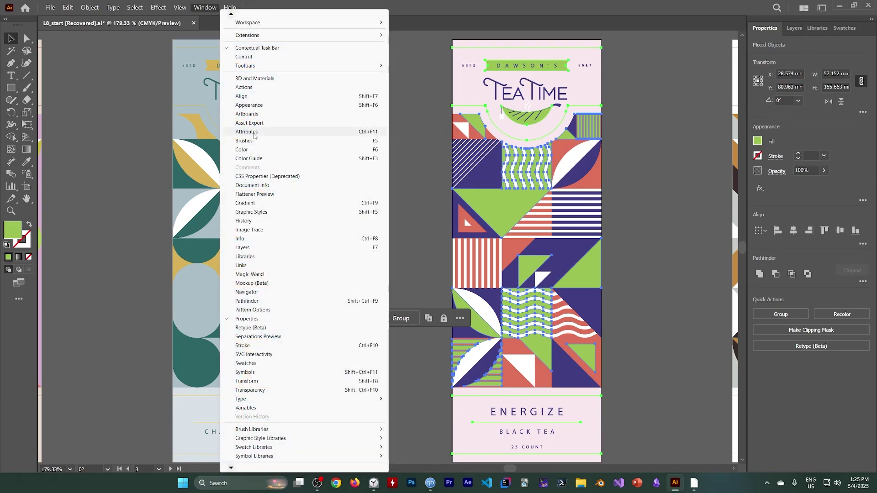
click(256, 160)
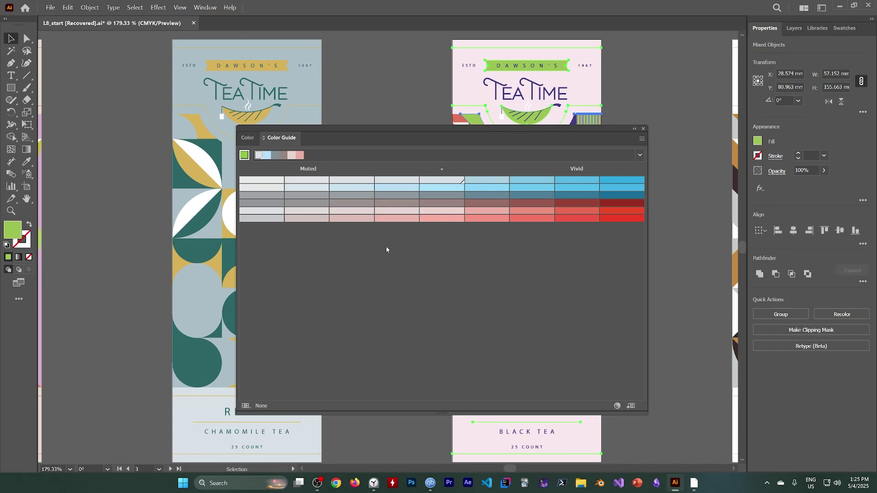
Switch to the e-book and read the lesson's instructions on applying a pink from the Color Guide and making it the base colour
click(691, 484)
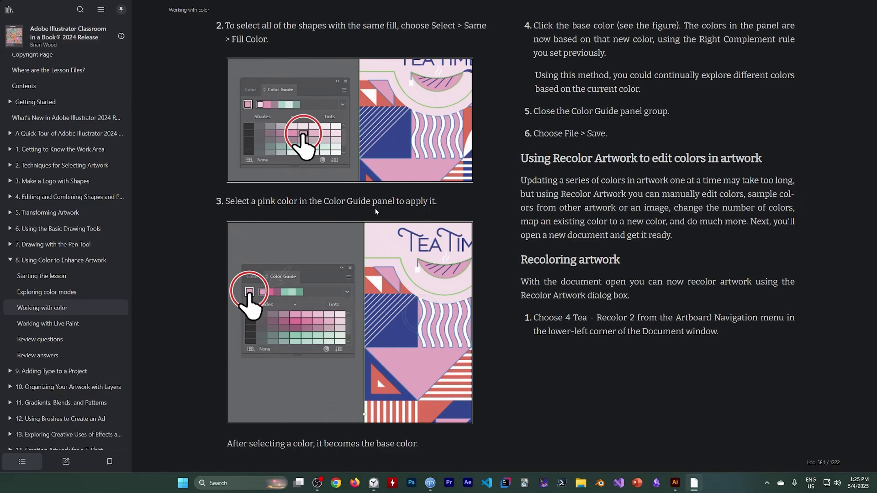
scroll(376, 211, up, 1)
scroll(376, 210, down, 1)
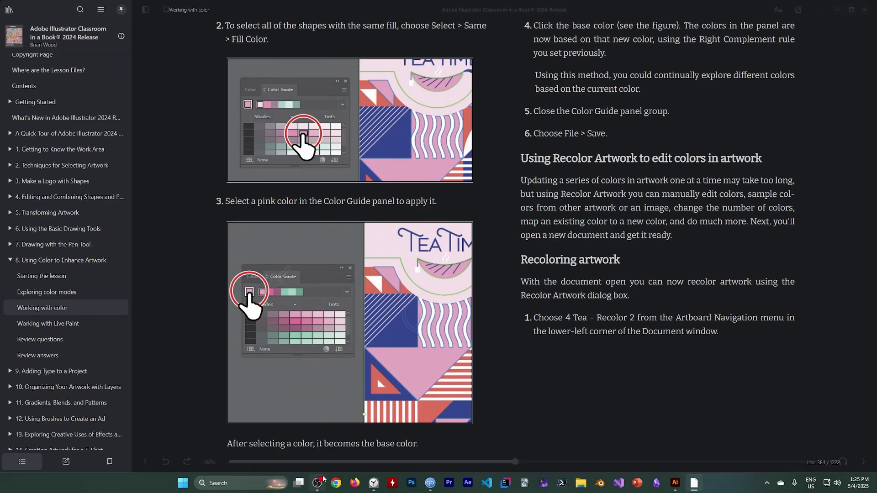
key(alt+Tab)
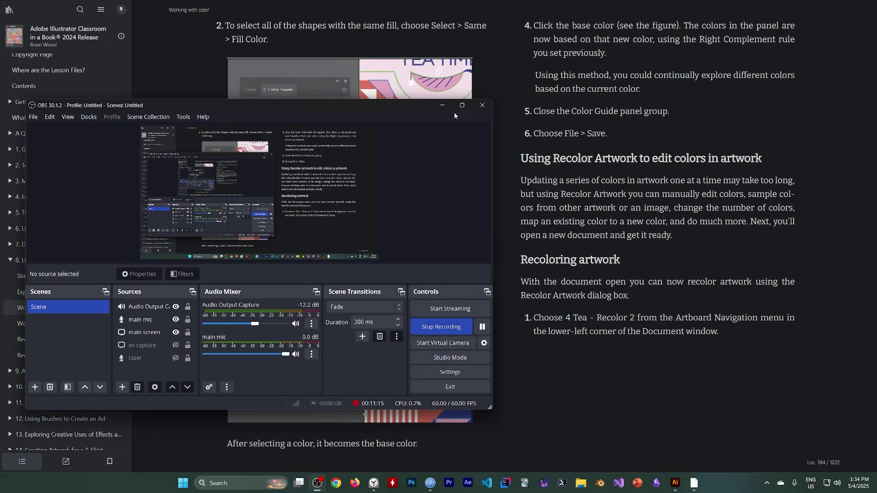
Switch back to Illustrator, select all artwork on the active artboard with the Focus label, and open Recolor Artwork for it
click(444, 104)
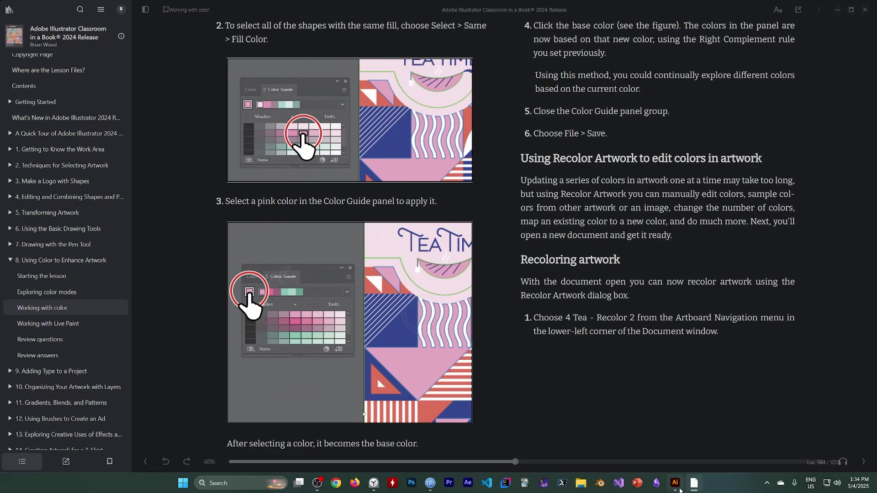
click(675, 483)
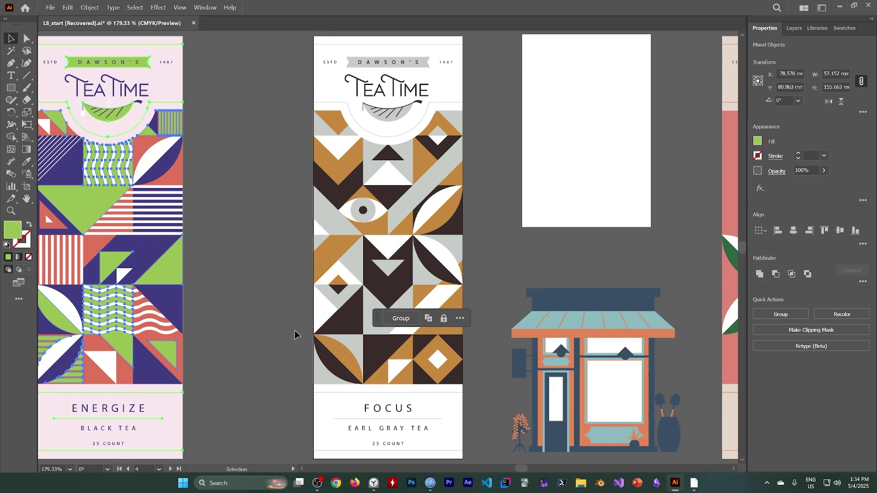
click(133, 8)
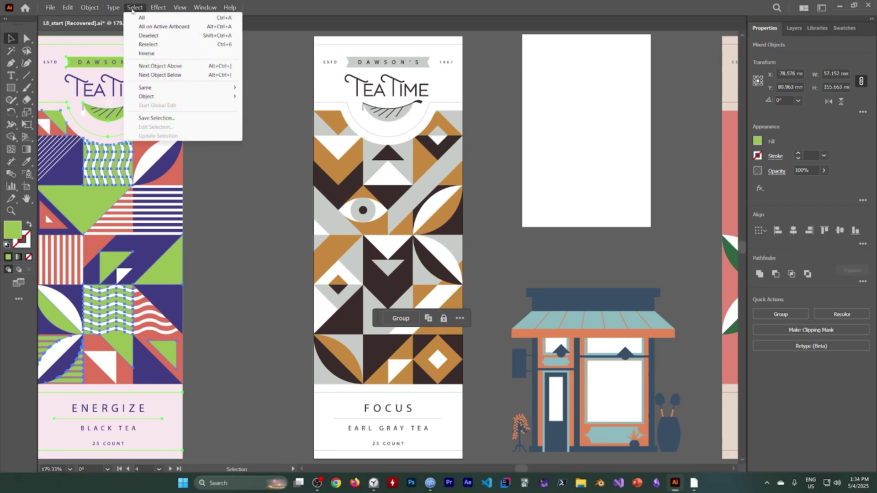
click(174, 27)
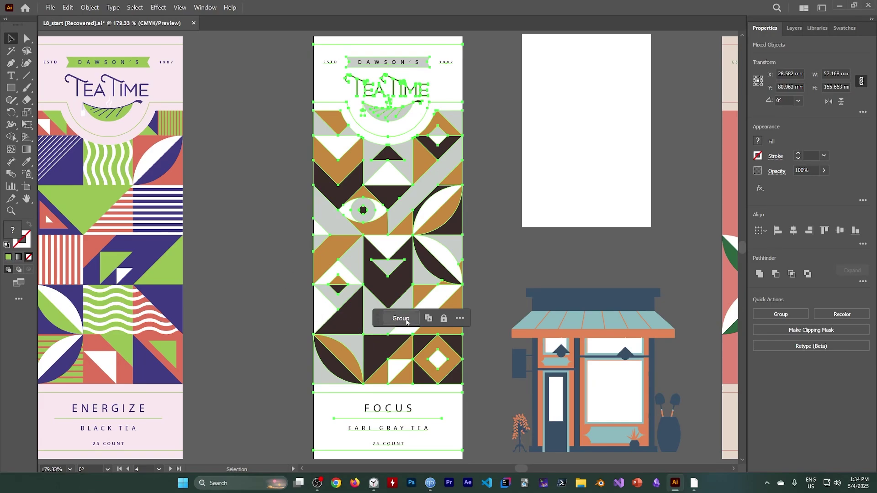
click(832, 314)
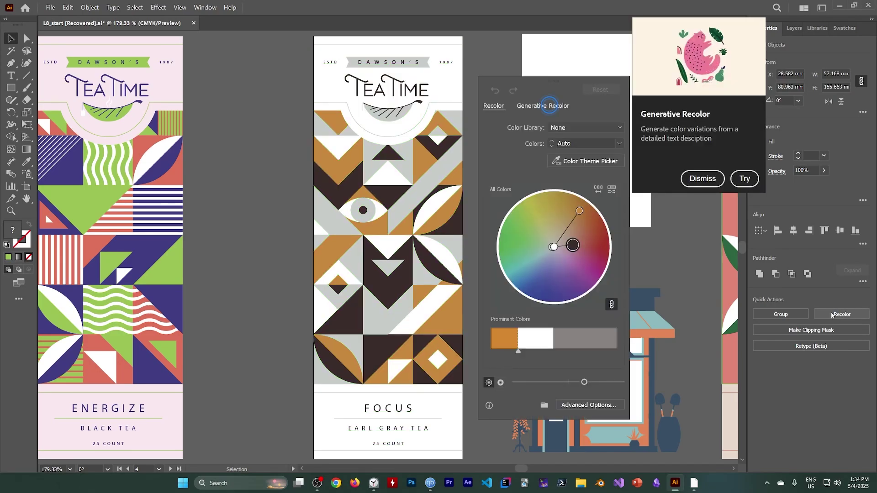
drag(544, 85, 255, 109)
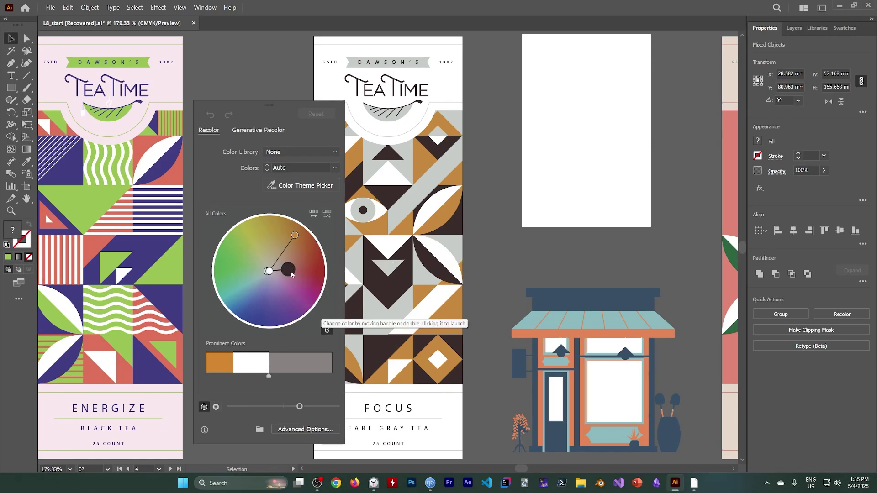
Try shifting the linked colours on the wheel to green and purple tones for the Focus label, and reset them
drag(291, 273, 297, 247)
drag(265, 215, 237, 254)
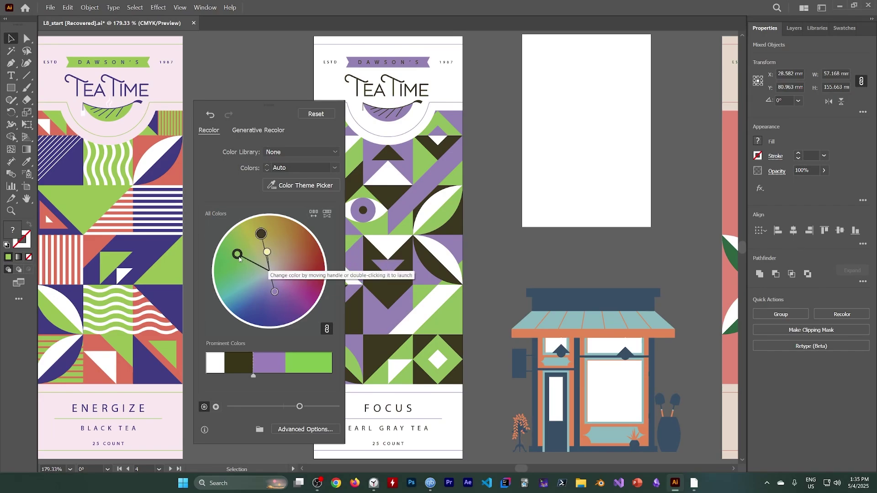
click(316, 114)
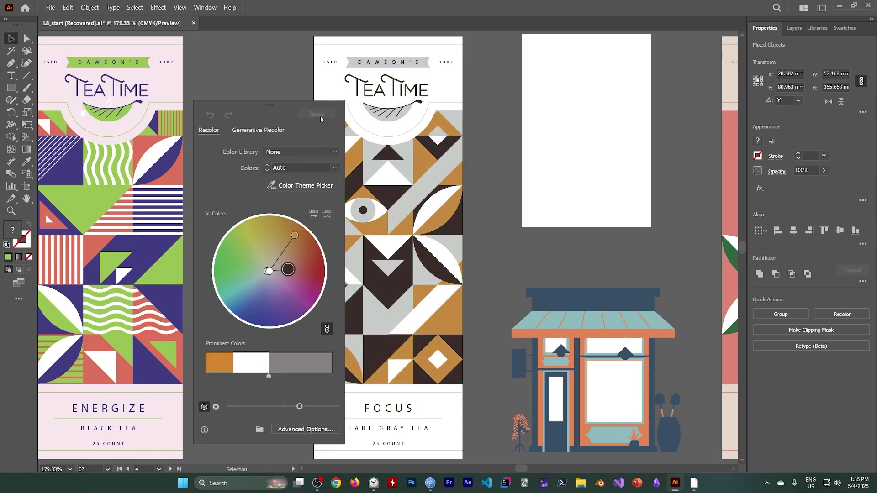
Unlink the harmony colours, try dark green for the Focus label's dark brown, and replace it with the Black swatch
click(327, 329)
drag(288, 270, 228, 269)
double_click(228, 268)
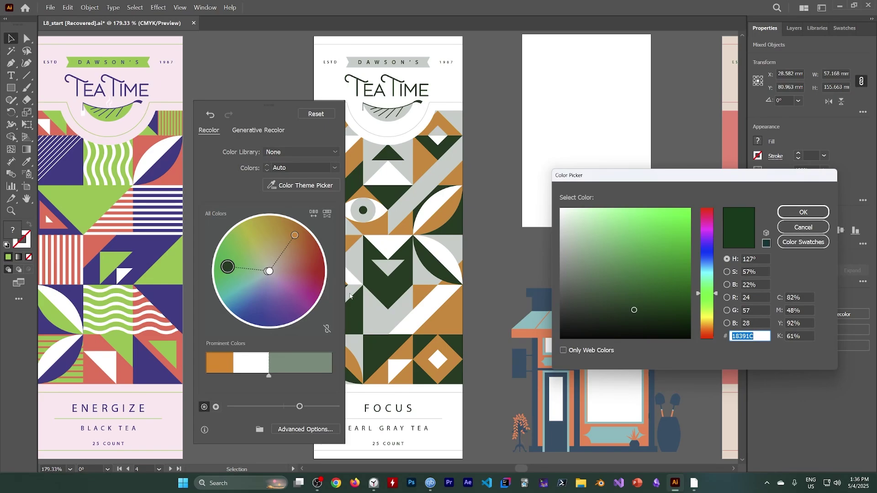
drag(635, 306, 627, 233)
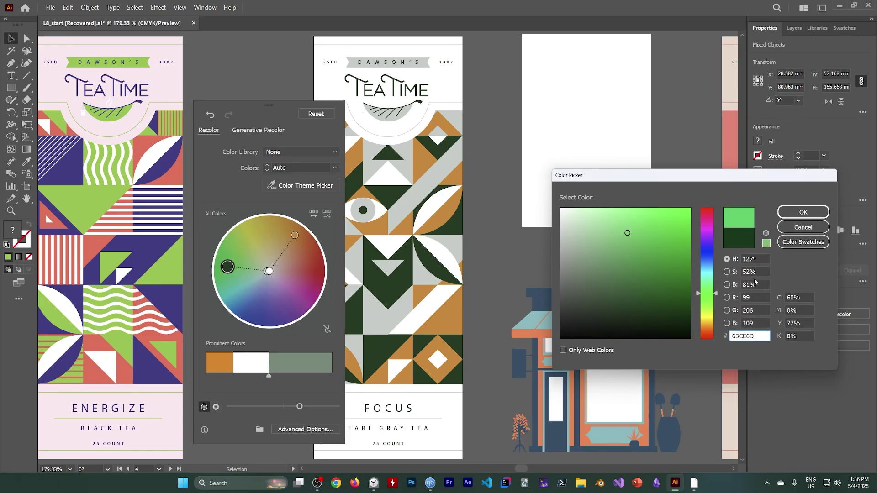
click(797, 243)
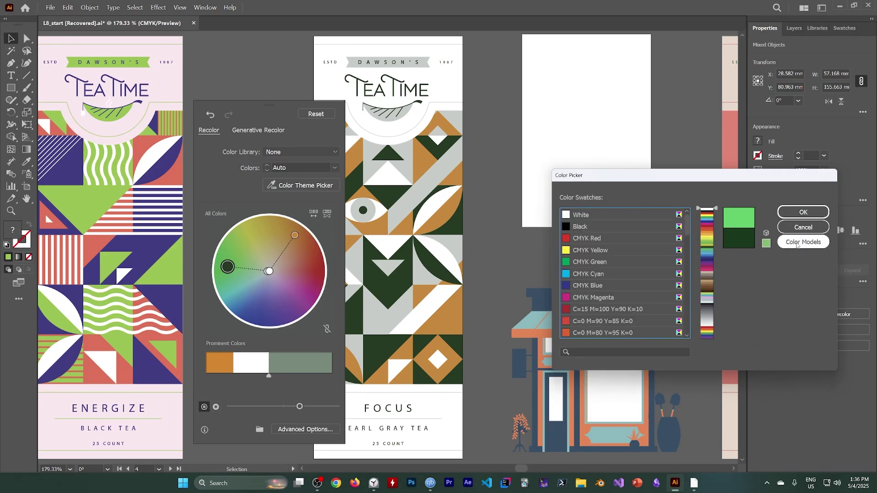
click(585, 228)
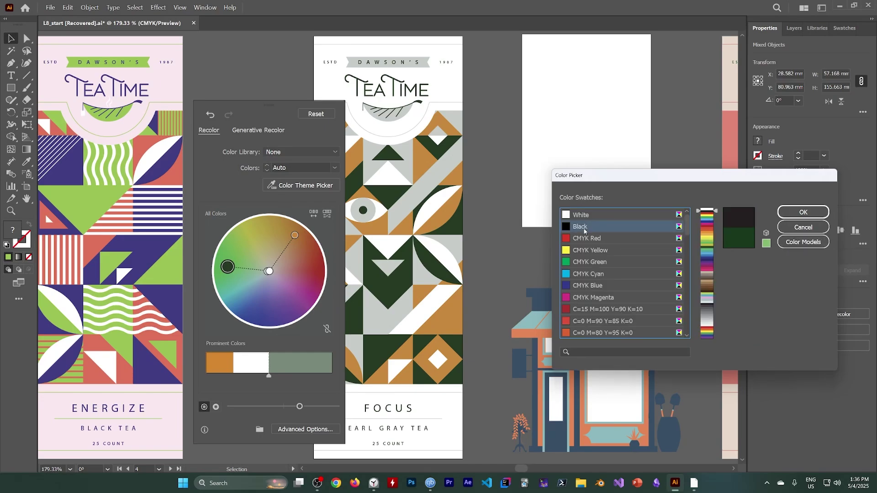
click(788, 215)
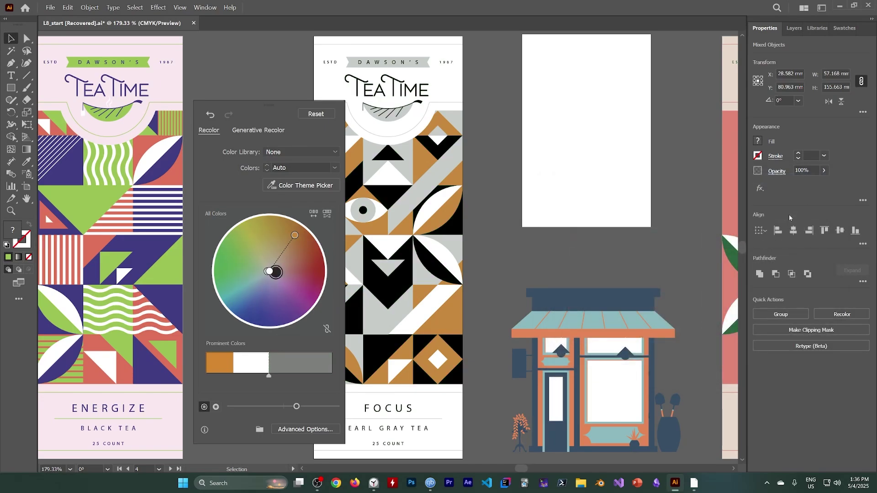
Try a purple for the Focus label's black shapes, choosing it in the Color Picker and fine-tuning it on the wheel
drag(273, 270, 295, 293)
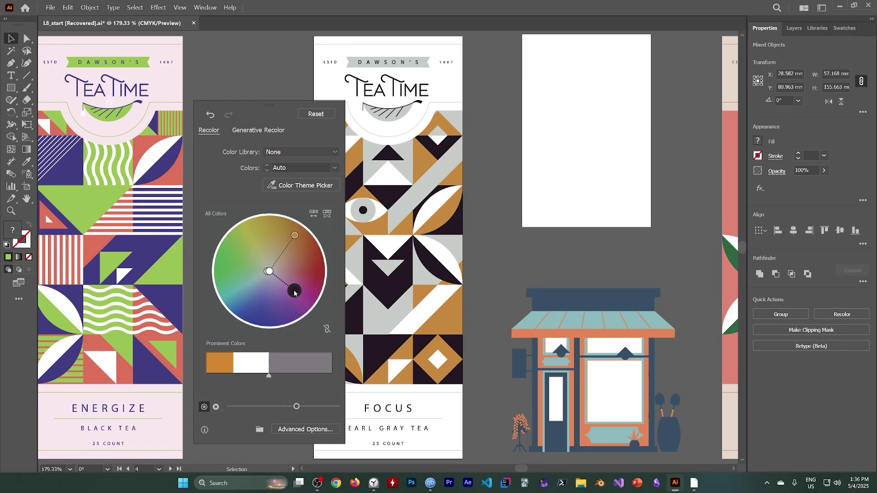
double_click(295, 294)
click(650, 233)
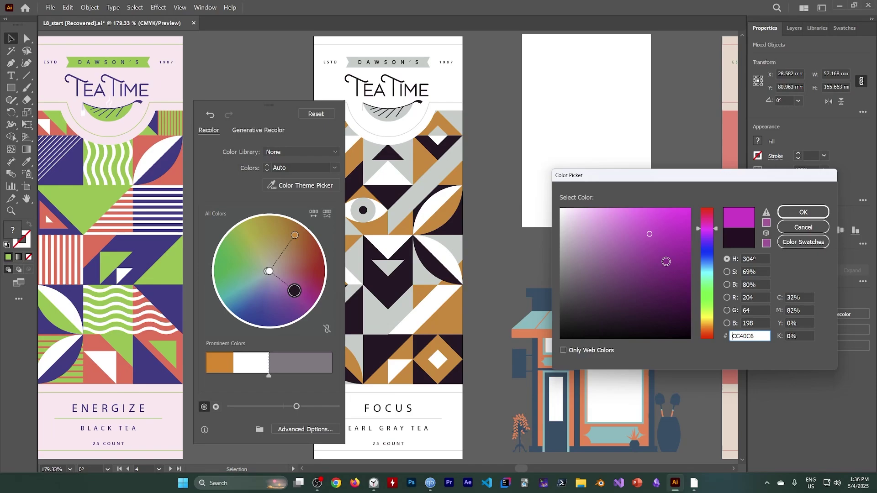
click(803, 212)
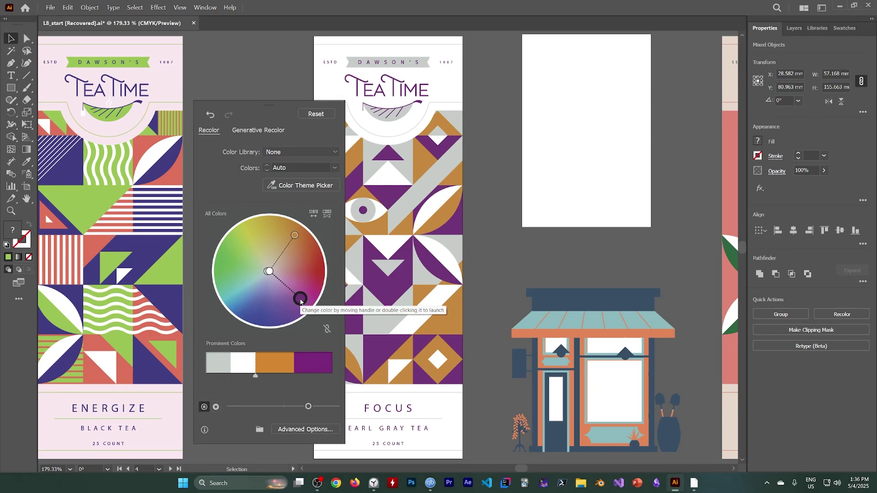
mouse_move(301, 302)
mouse_down()
mouse_move(282, 307)
mouse_move(307, 296)
mouse_move(298, 292)
mouse_up()
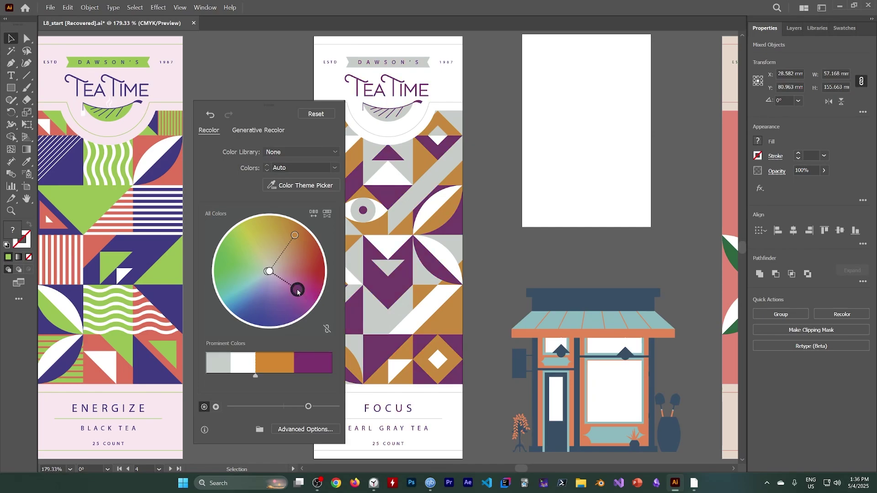
Leave the current recolor session, reopen Recolor Artwork for the Focus label, and show its advanced options
click(320, 430)
click(318, 484)
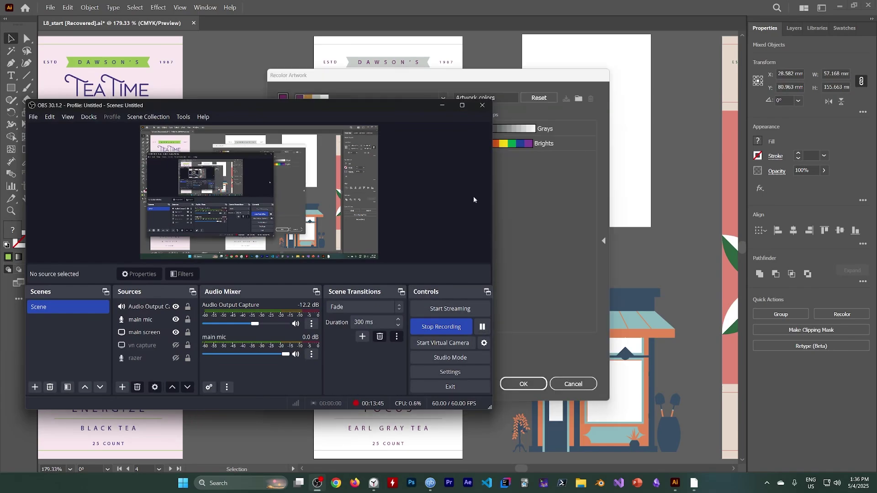
click(442, 105)
click(523, 384)
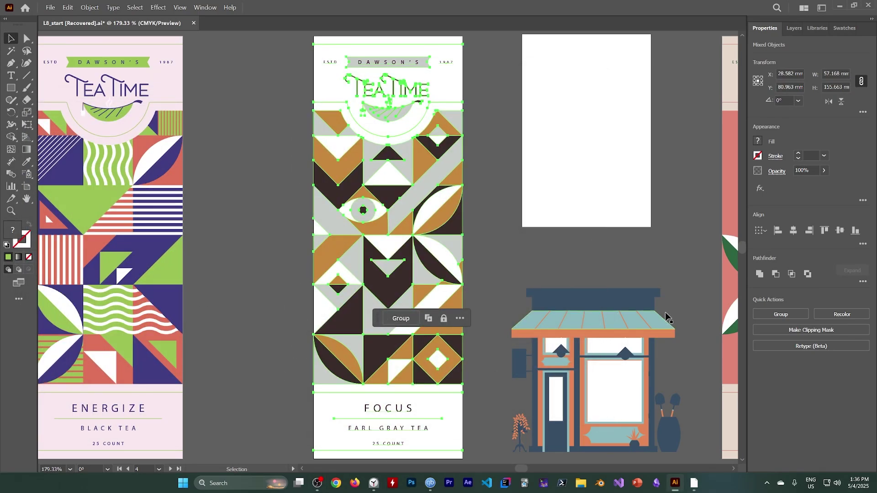
click(835, 316)
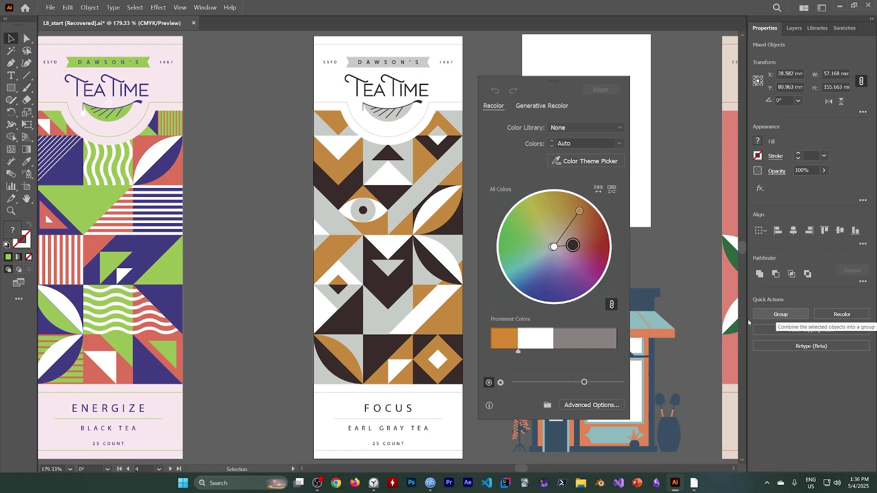
click(589, 407)
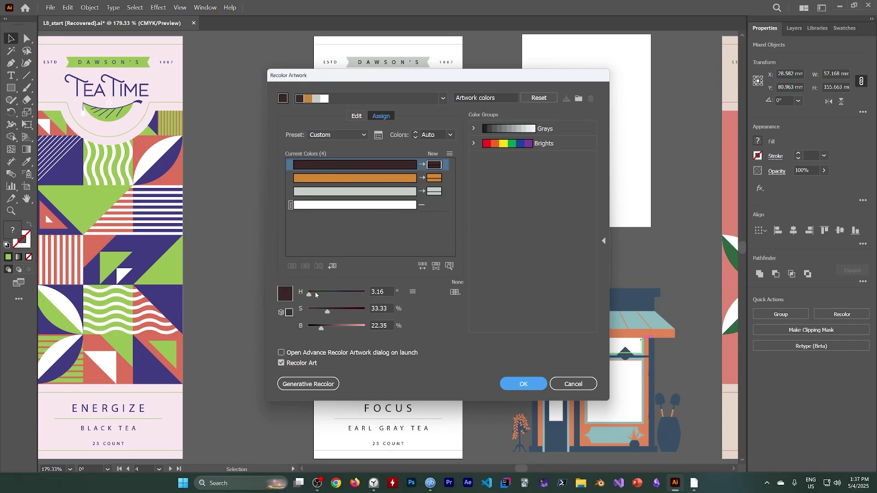
Apply the Color library preset to the Focus label's colours, using the Impressionism library from Art History
click(319, 132)
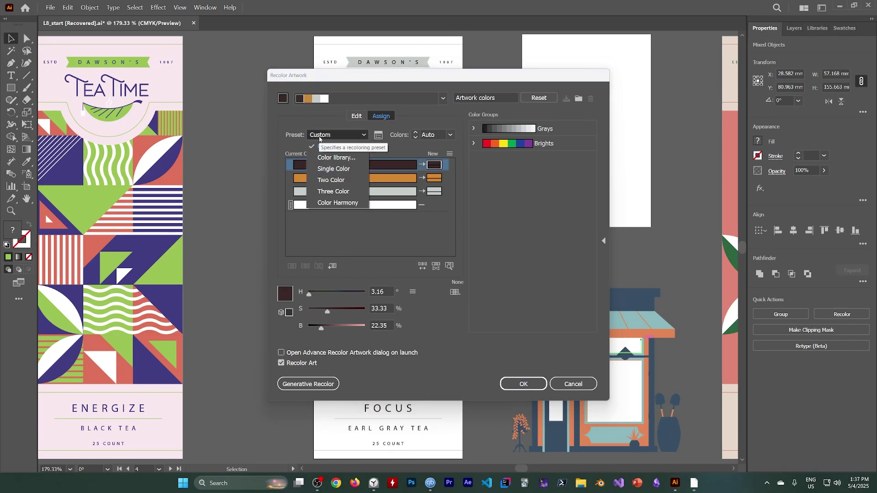
click(338, 159)
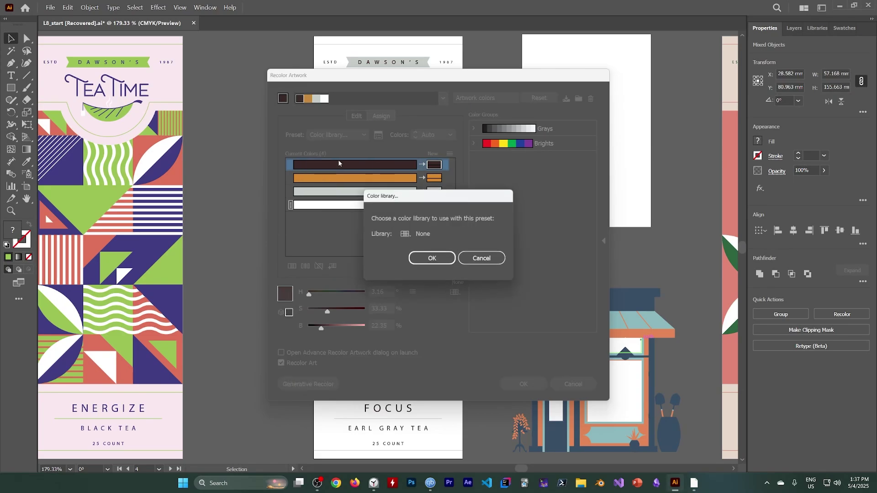
click(405, 234)
click(531, 238)
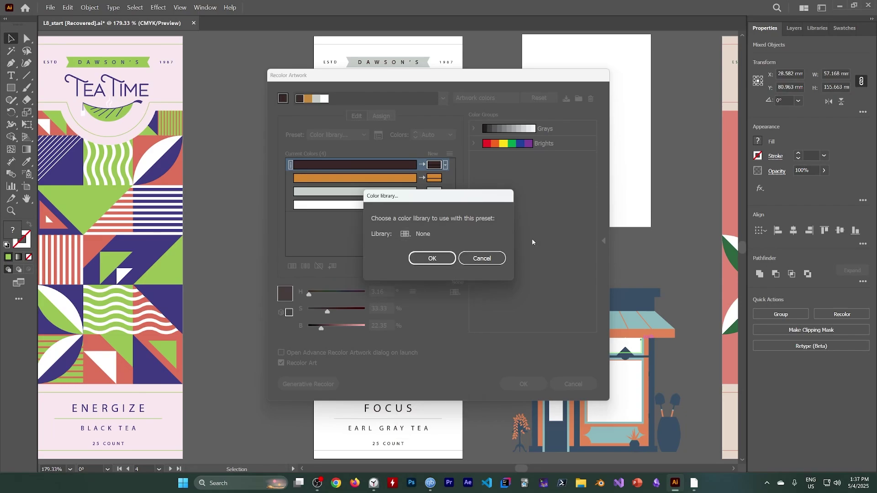
click(405, 234)
mouse_move(429, 269)
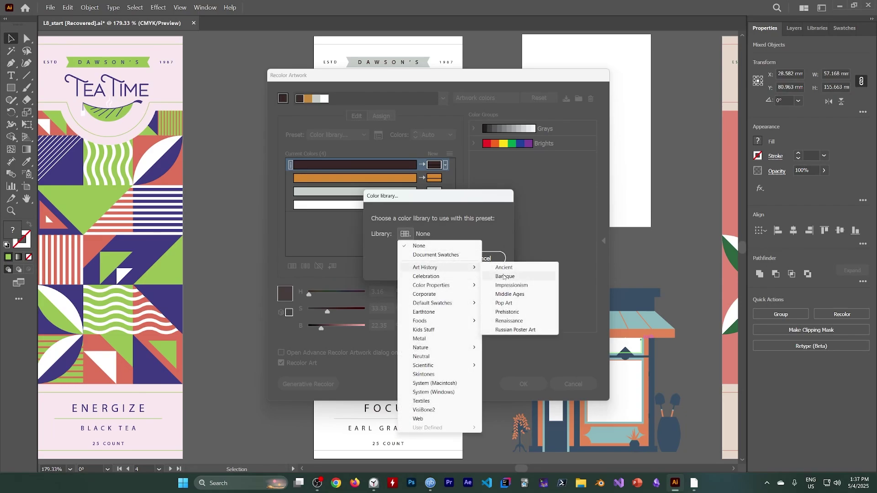
click(511, 285)
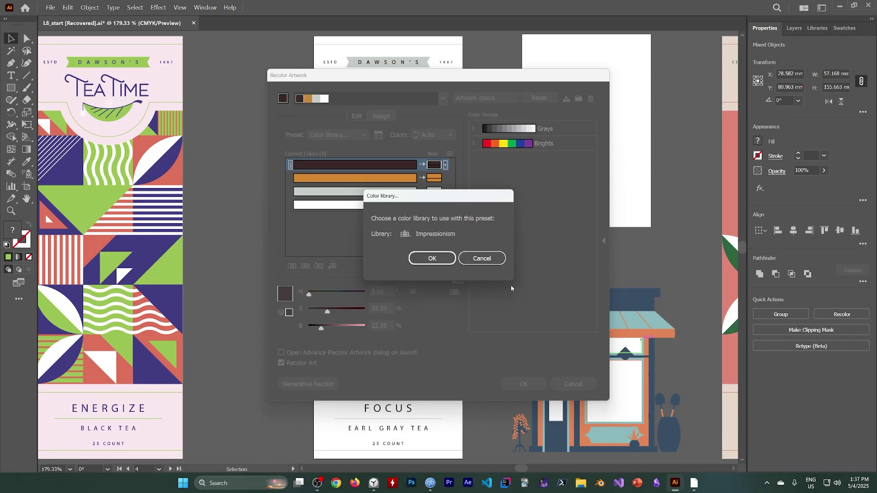
click(440, 258)
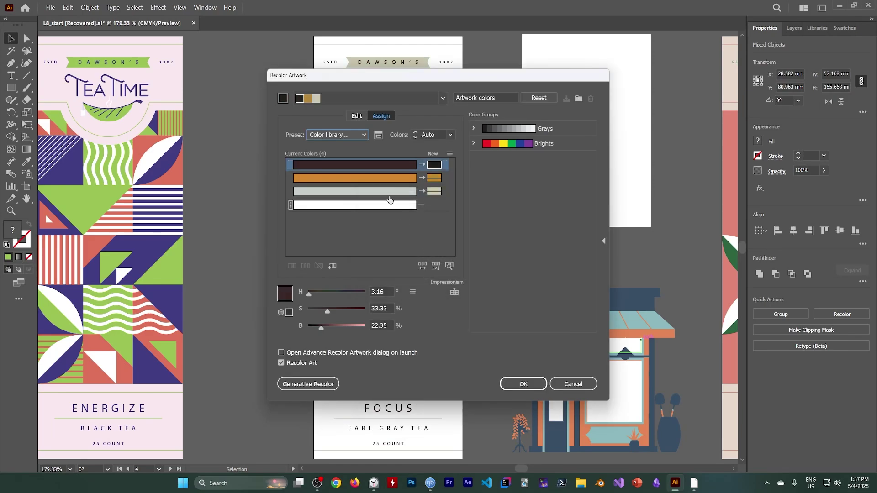
Check the color reduction options without applying them, and reapply the Color library preset with the Impressionism library
click(380, 135)
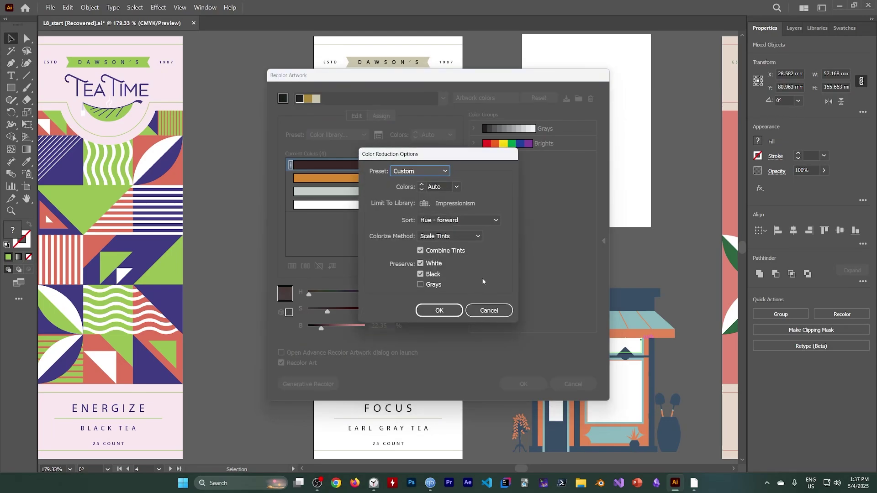
click(488, 311)
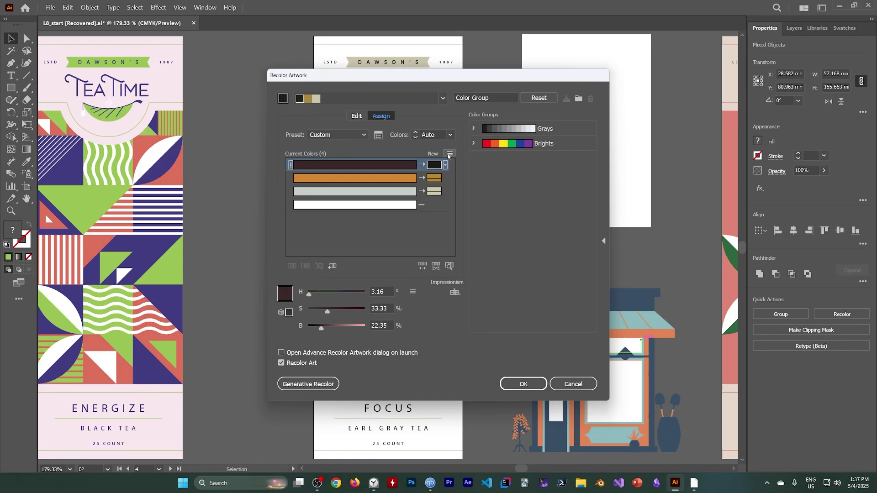
click(364, 135)
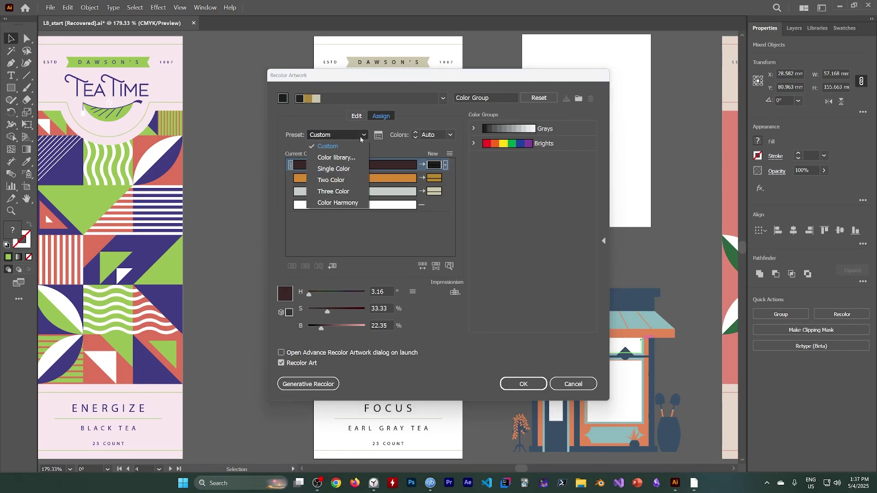
click(347, 160)
click(405, 234)
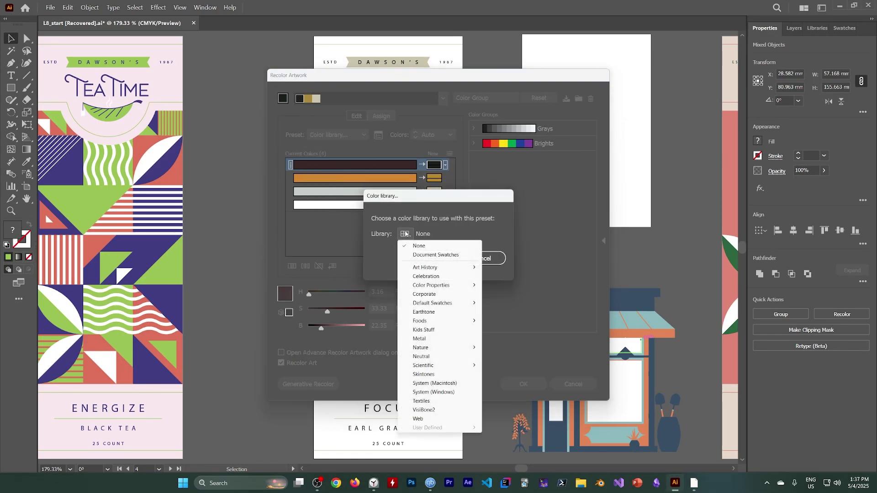
mouse_move(450, 268)
click(511, 285)
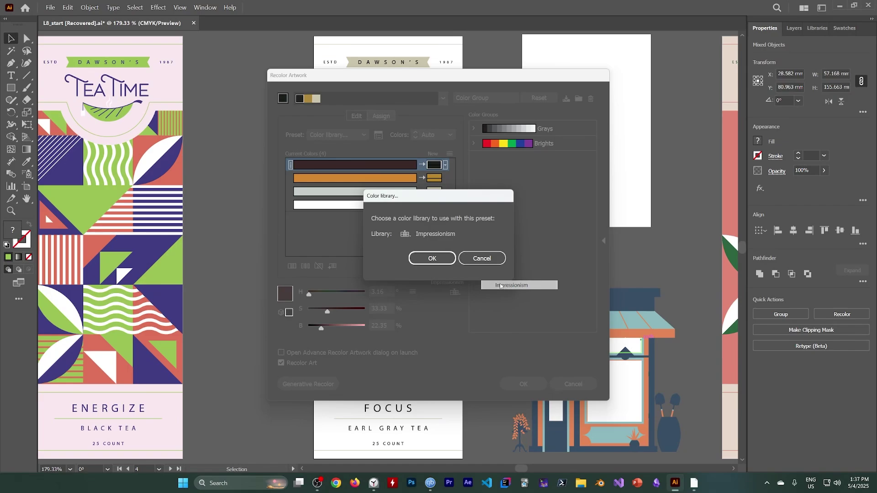
click(435, 258)
Look through the swatch libraries the recolored artwork can be limited to, without choosing another one
click(375, 178)
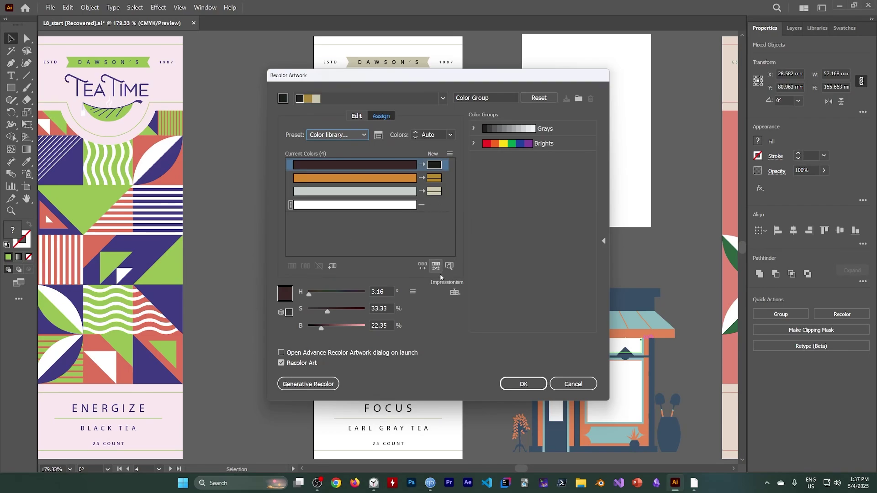
click(457, 293)
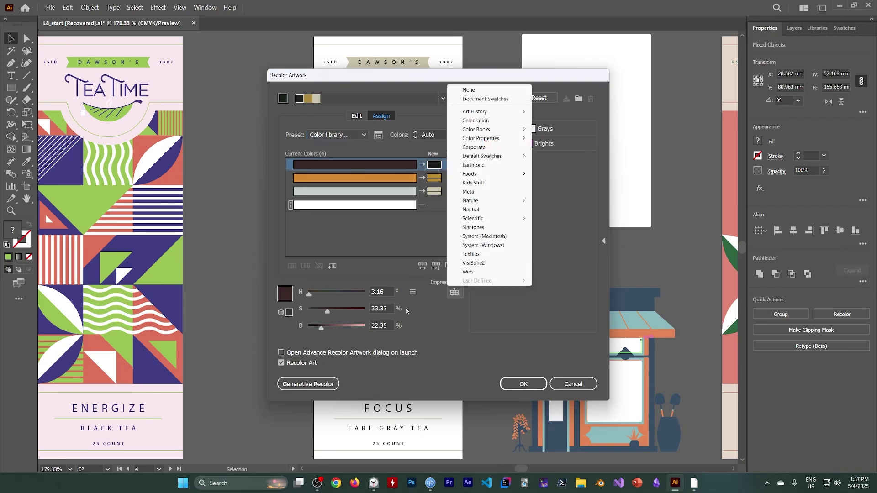
click(449, 316)
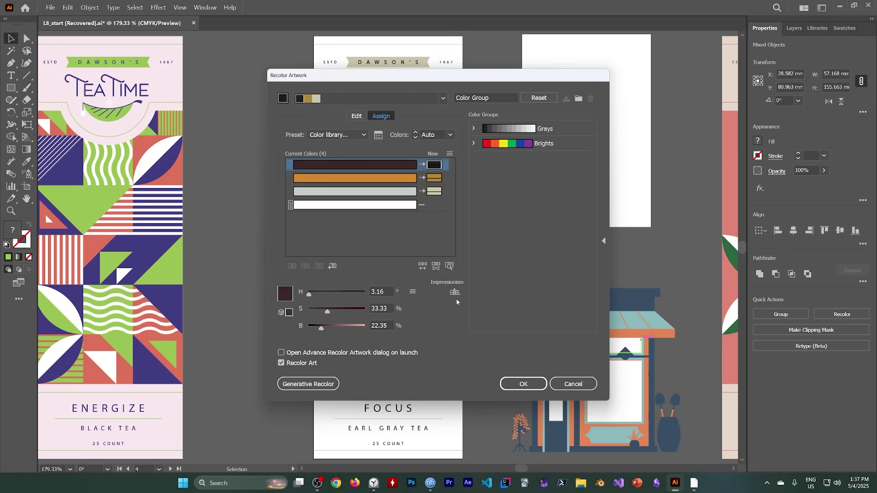
click(318, 483)
click(482, 326)
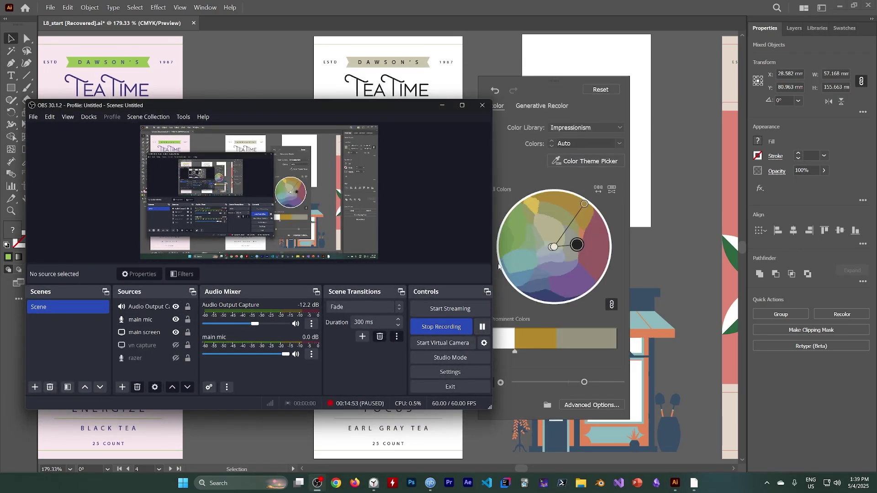
click(442, 105)
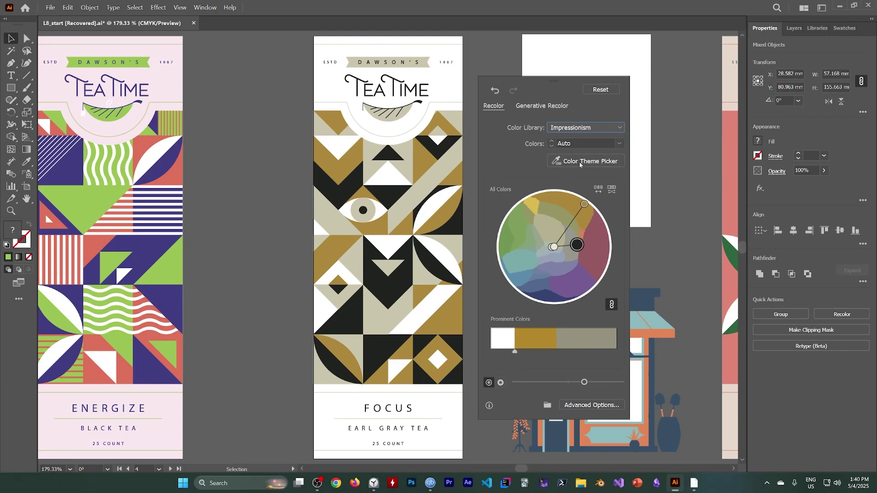
Shift the Focus label's linked colours around the Impressionism-limited colour wheel to get dark green, golden yellow and pale blue-grey
mouse_move(577, 245)
mouse_down()
mouse_move(558, 245)
mouse_move(563, 273)
mouse_move(578, 246)
mouse_up()
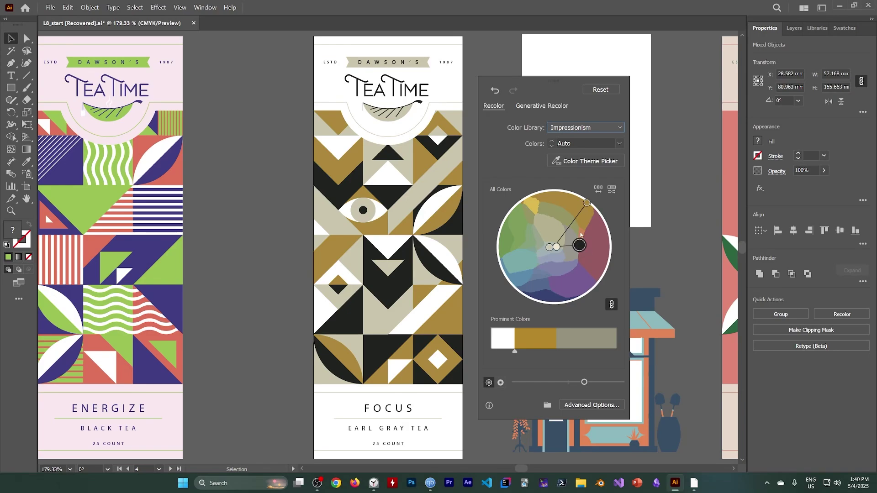
drag(586, 203, 555, 221)
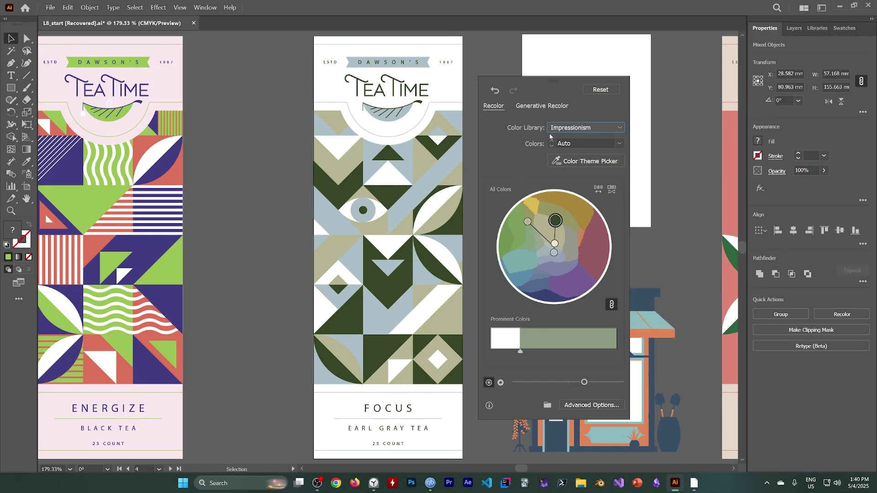
drag(559, 227, 565, 223)
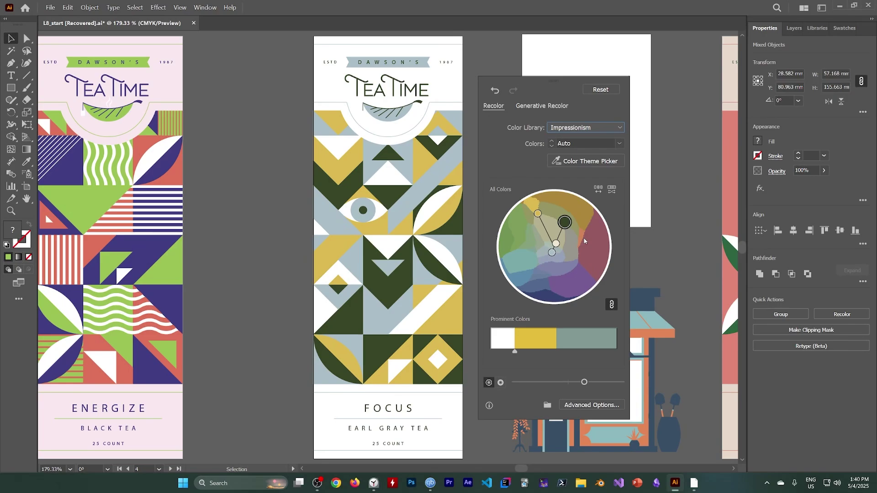
click(318, 483)
click(481, 326)
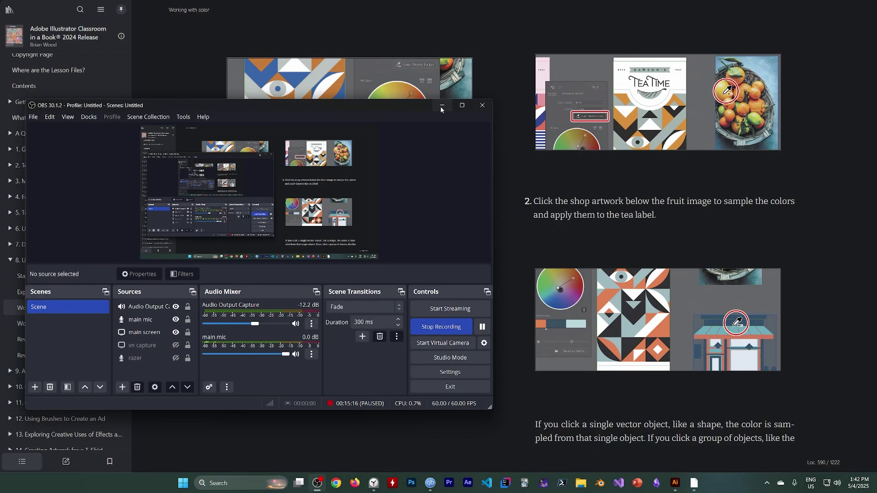
click(441, 108)
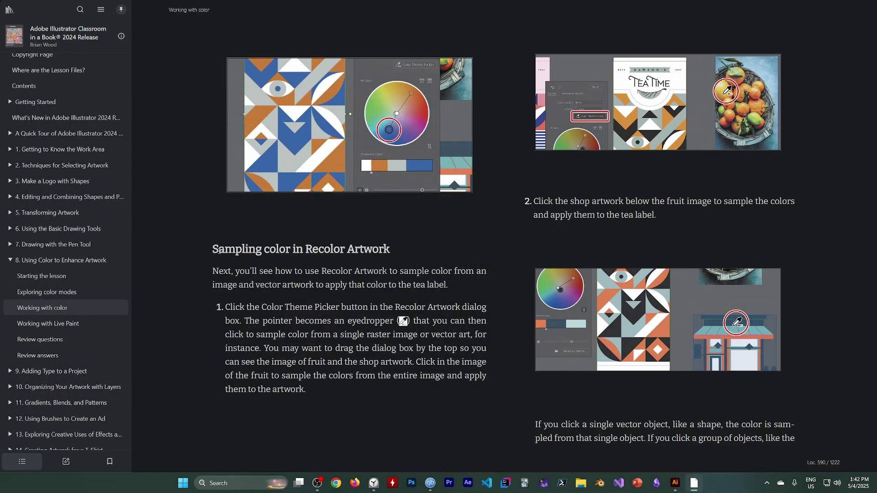
Switch back to Illustrator, leave the current recolor session, and reselect all artwork on the Focus label's artboard
click(675, 482)
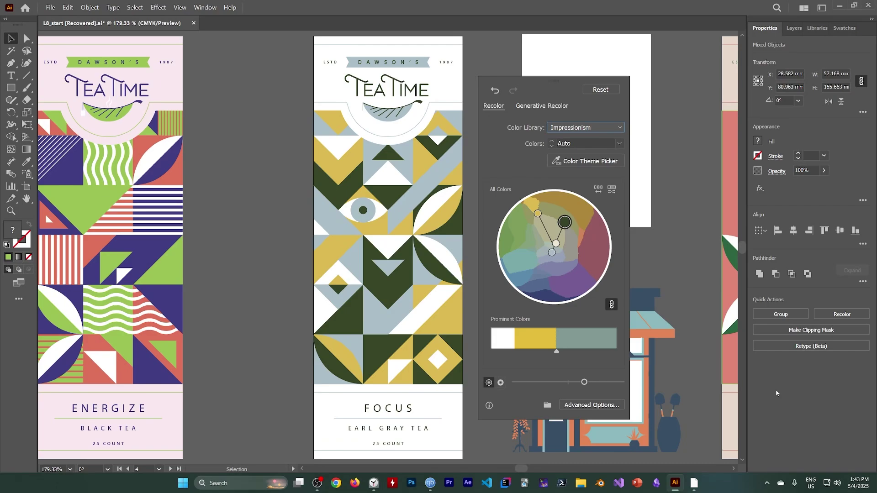
click(703, 192)
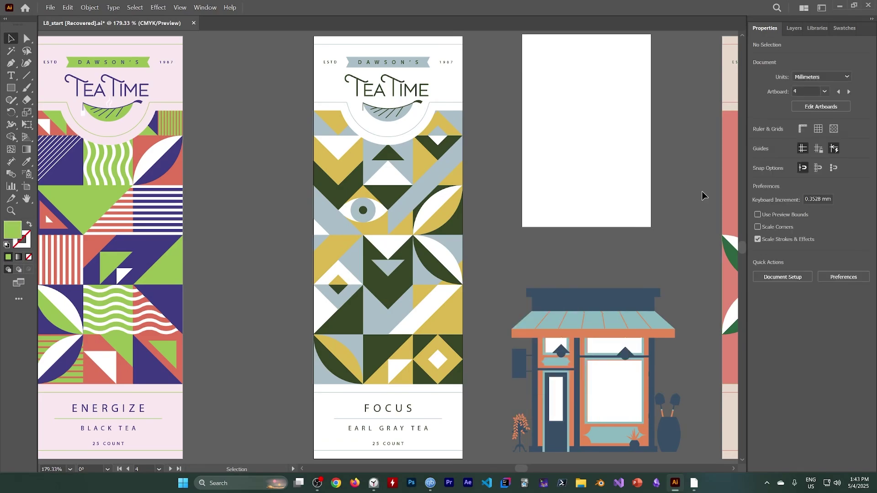
click(430, 273)
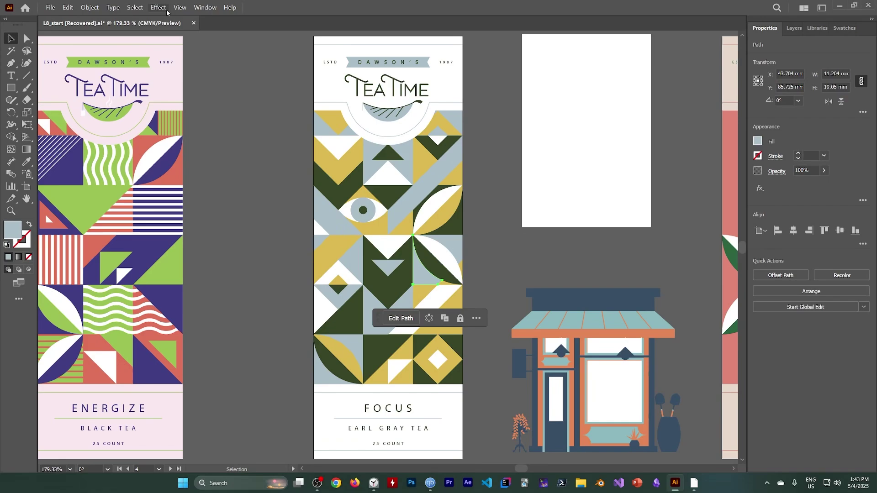
click(137, 8)
click(147, 27)
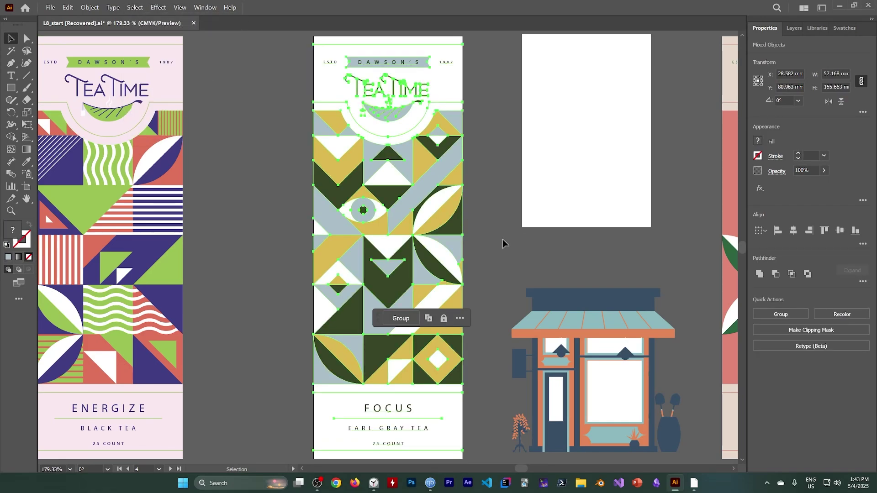
click(838, 318)
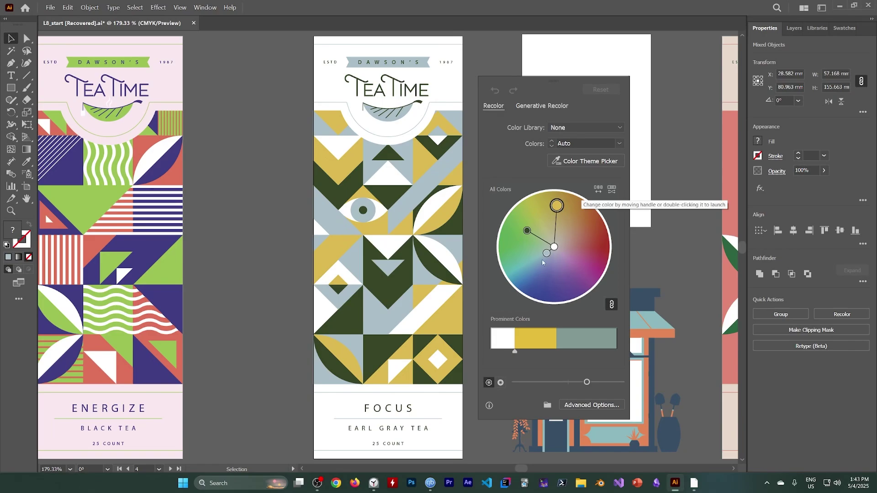
click(569, 166)
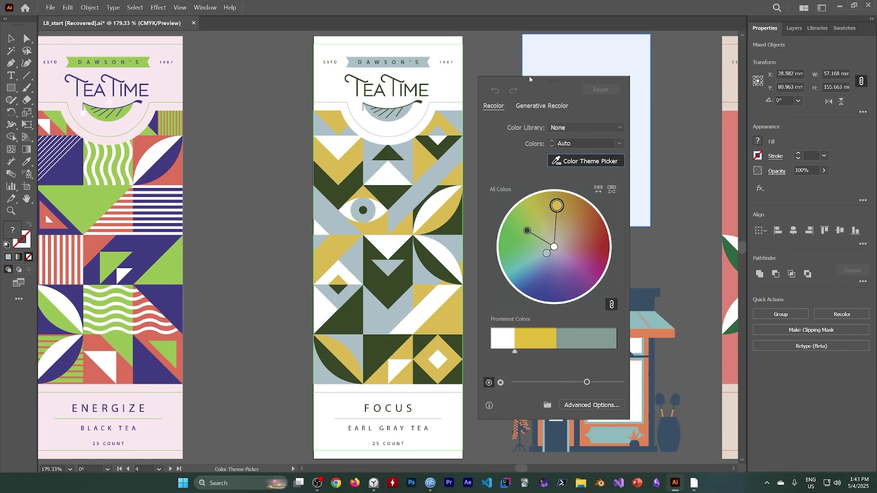
drag(521, 82, 421, 96)
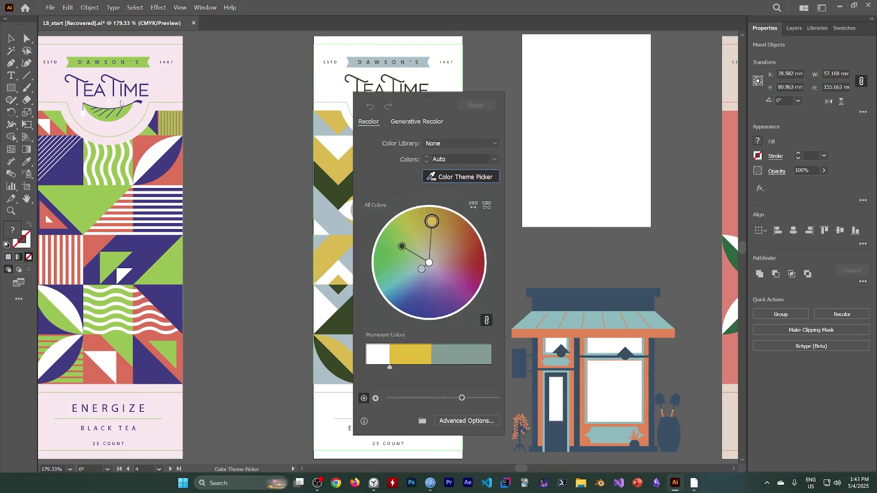
drag(353, 104, 140, 111)
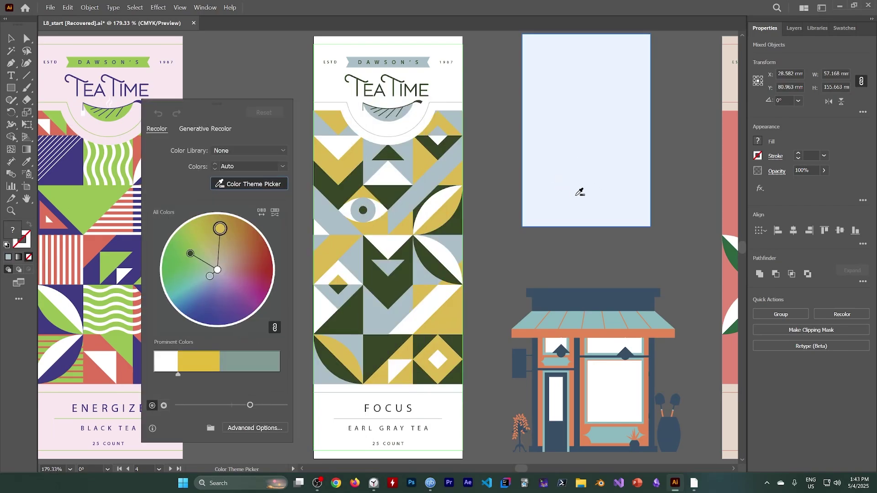
key(Escape)
Recolor the Focus label with the Color Theme Picker by sampling the shop artwork at its window area
drag(600, 231, 473, 229)
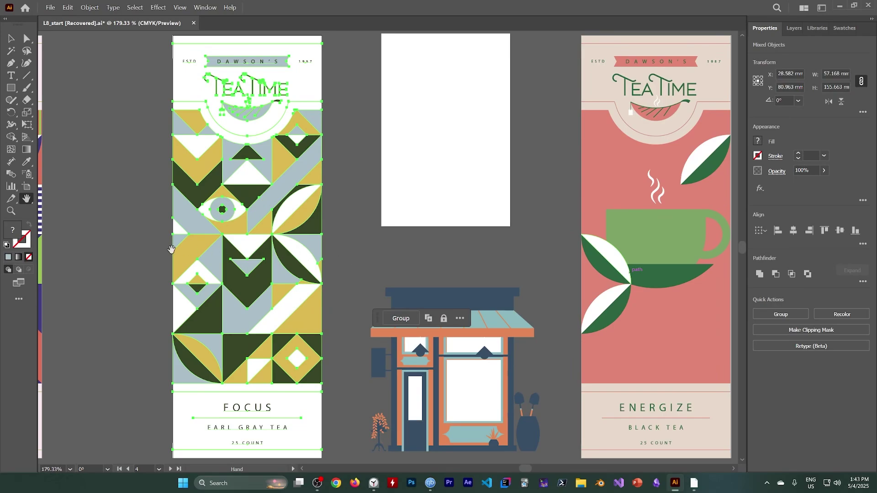
drag(376, 257, 409, 257)
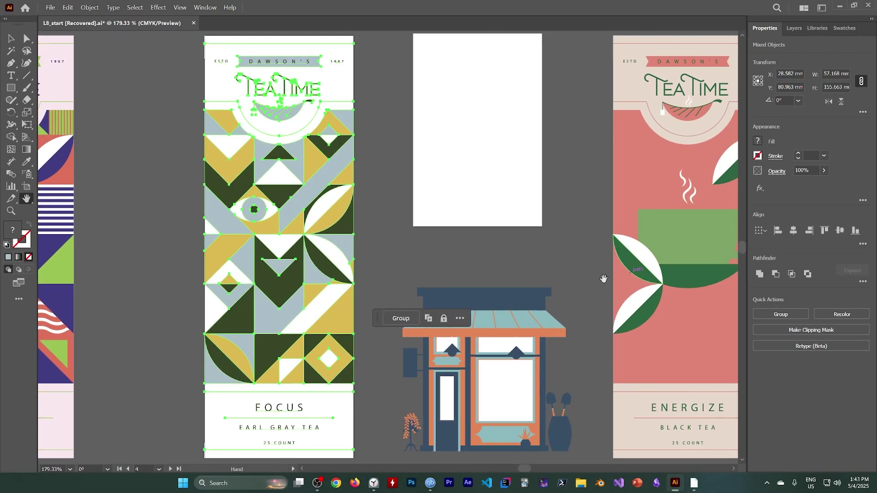
click(841, 313)
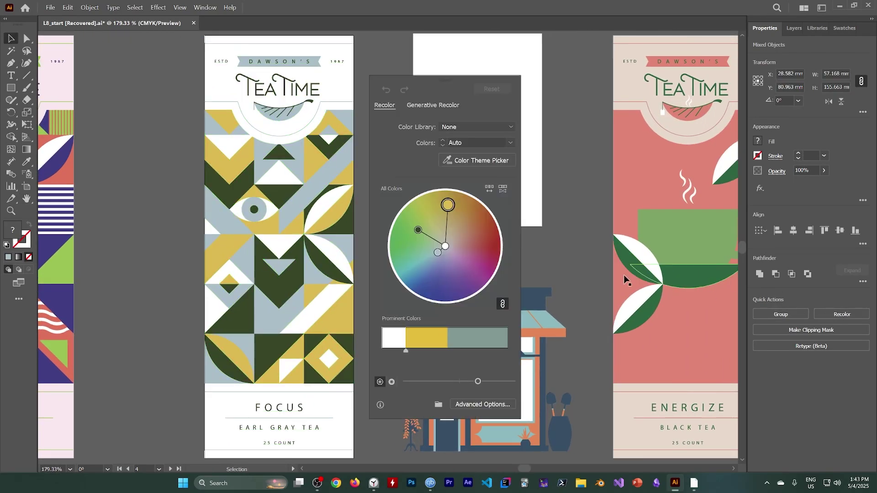
click(467, 163)
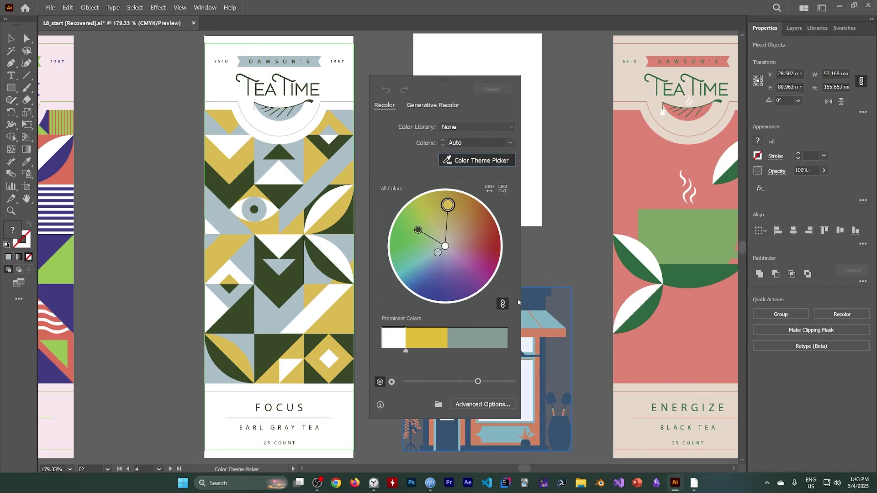
drag(418, 83, 141, 96)
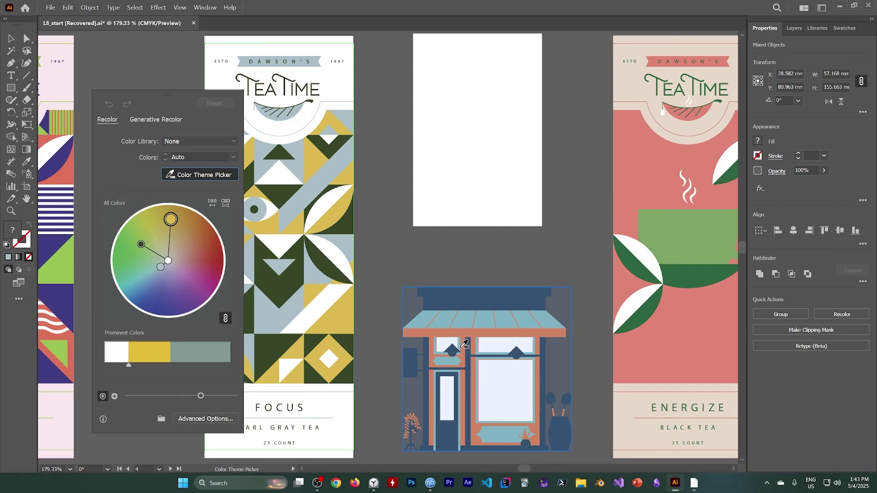
click(481, 361)
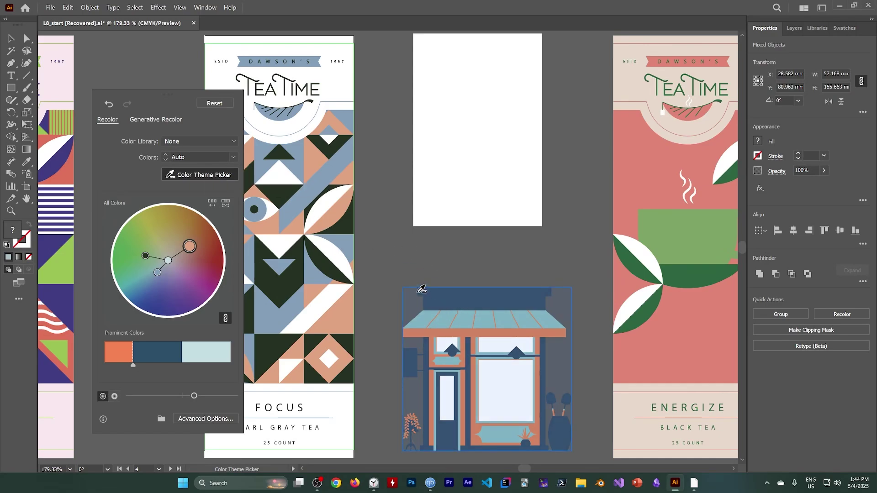
Resample the Focus label's colours from the dark blue roof sign of the shop artwork, and leave Recolor Artwork
click(429, 299)
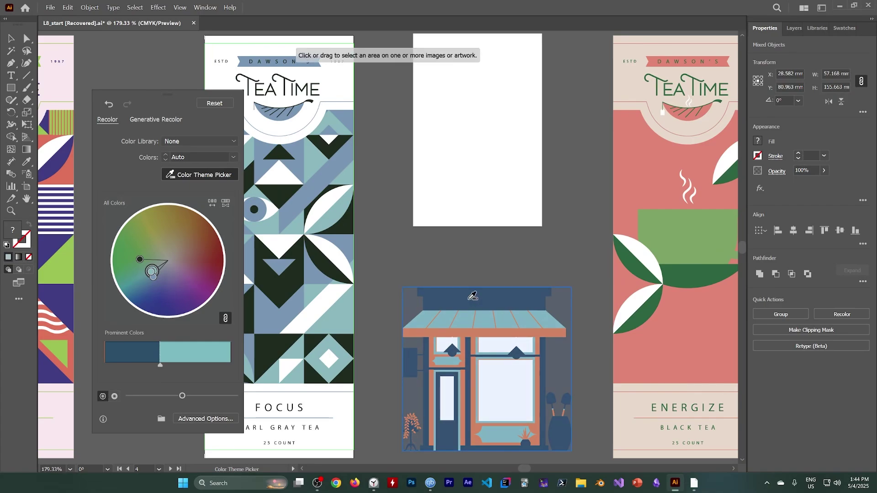
click(484, 296)
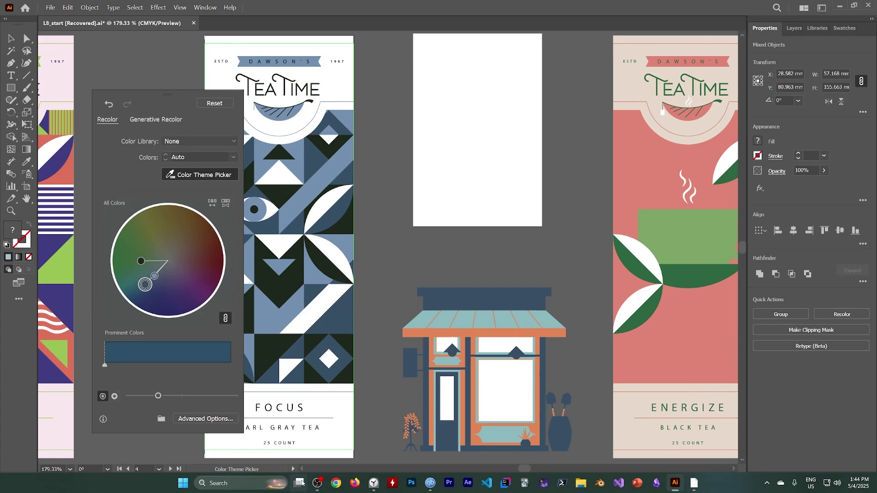
key(Escape)
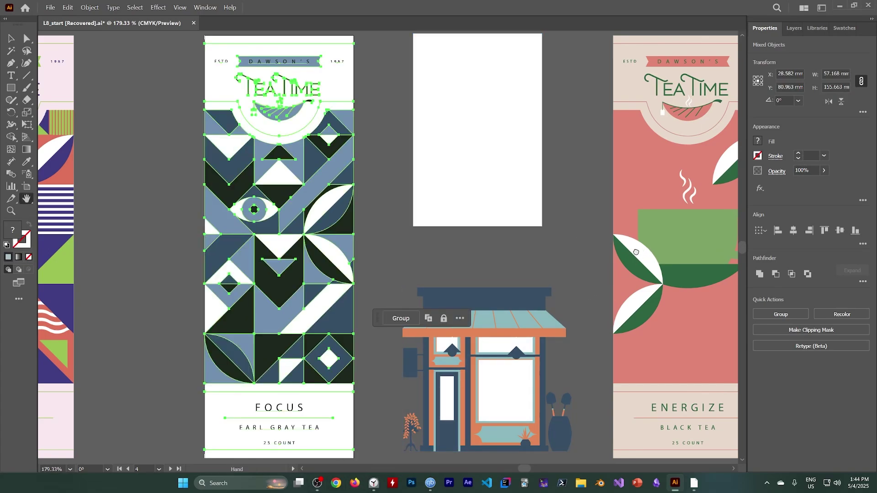
key(h)
drag(494, 156, 421, 182)
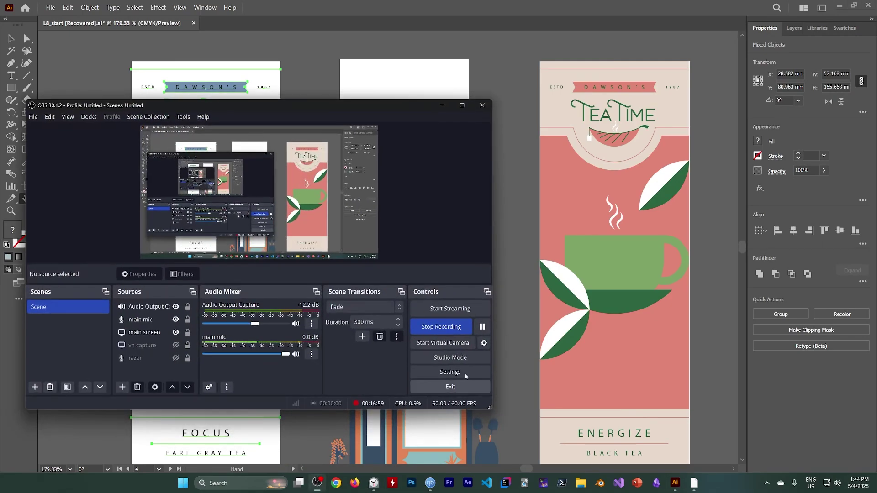
click(317, 483)
click(489, 326)
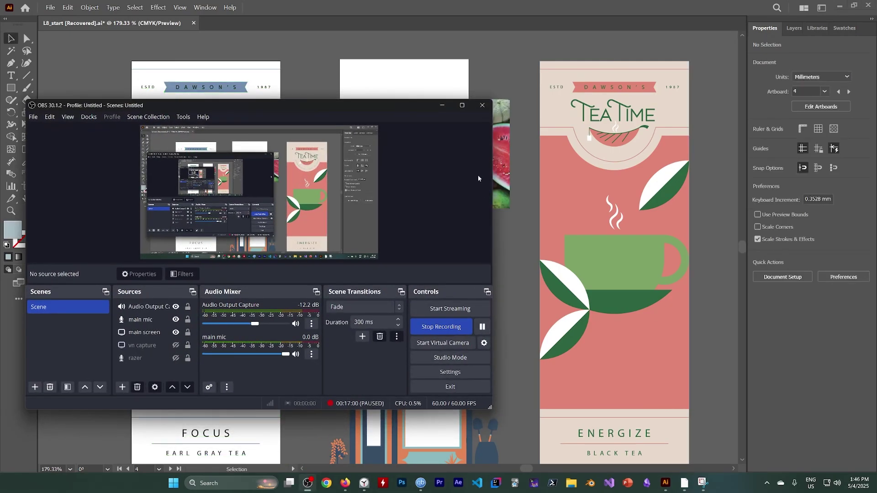
click(443, 106)
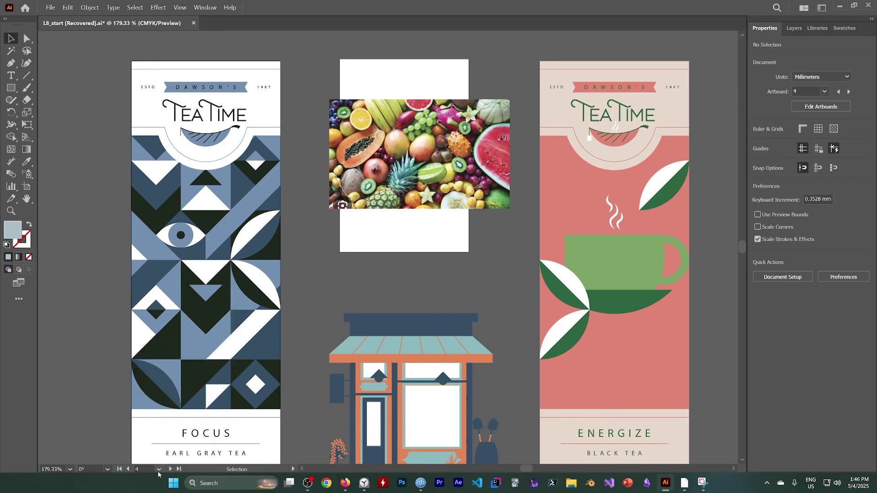
Go to the 4 Tea - Recolor 2 artboard and select all the artwork on it
click(128, 469)
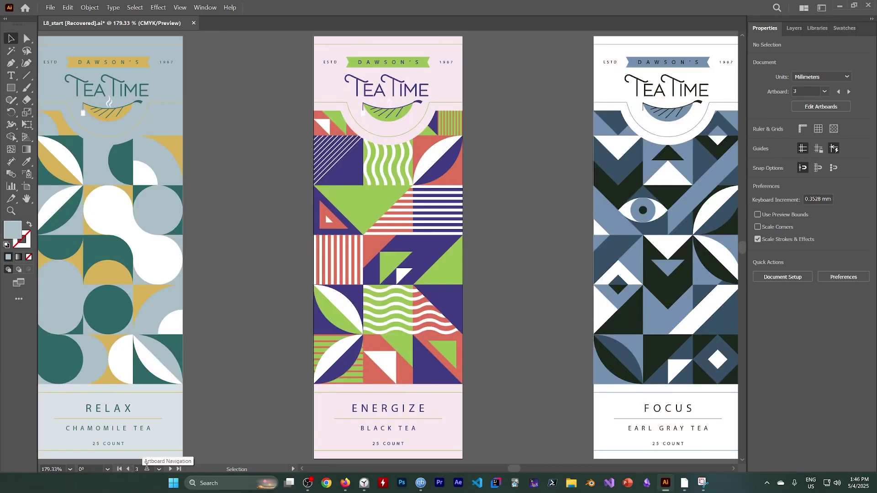
click(159, 469)
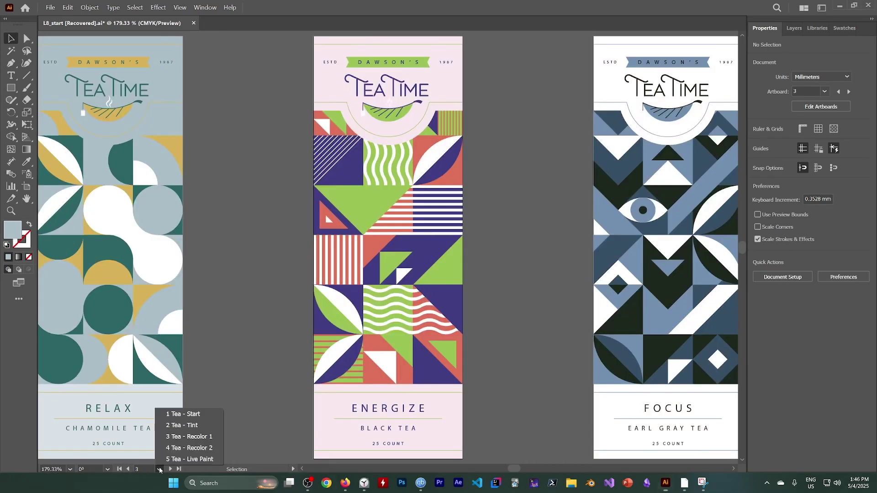
click(187, 448)
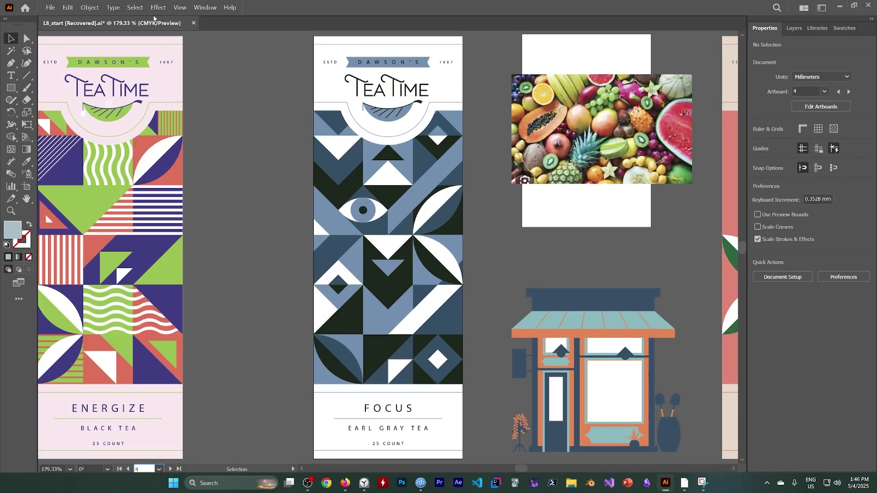
click(134, 8)
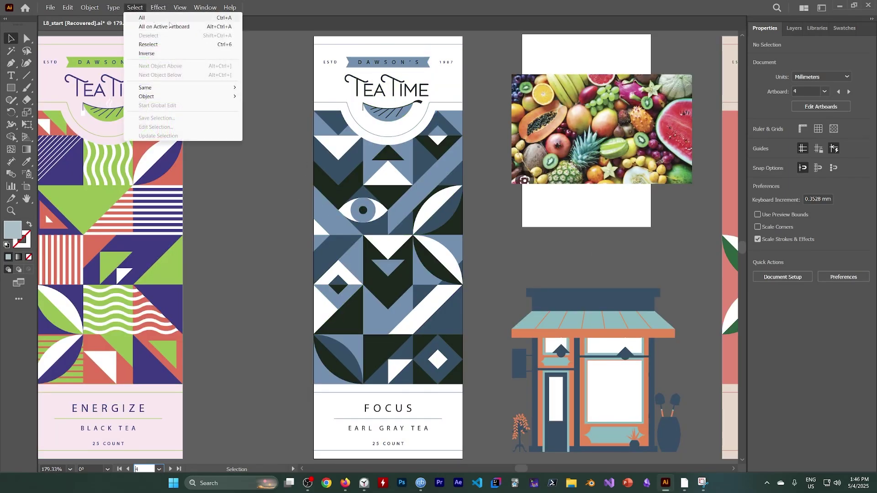
click(150, 26)
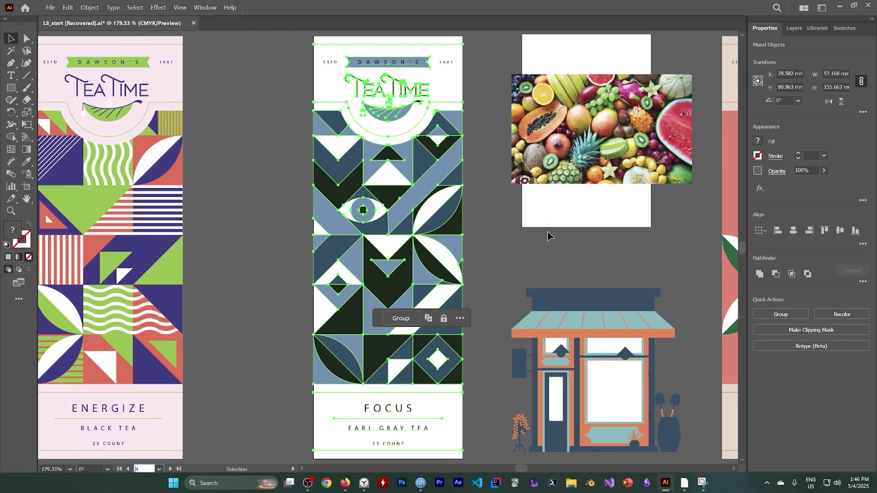
Recolor the selected Focus label by sampling the fruit photo with the Color Theme Picker
click(842, 314)
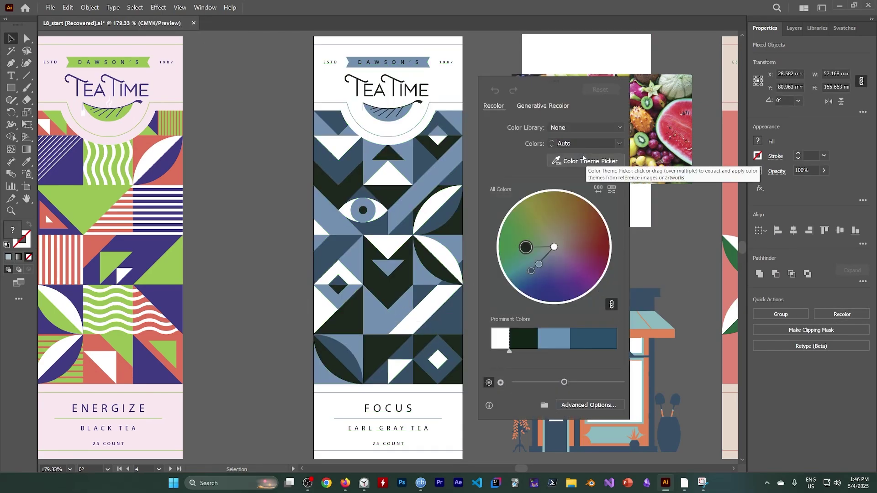
click(586, 160)
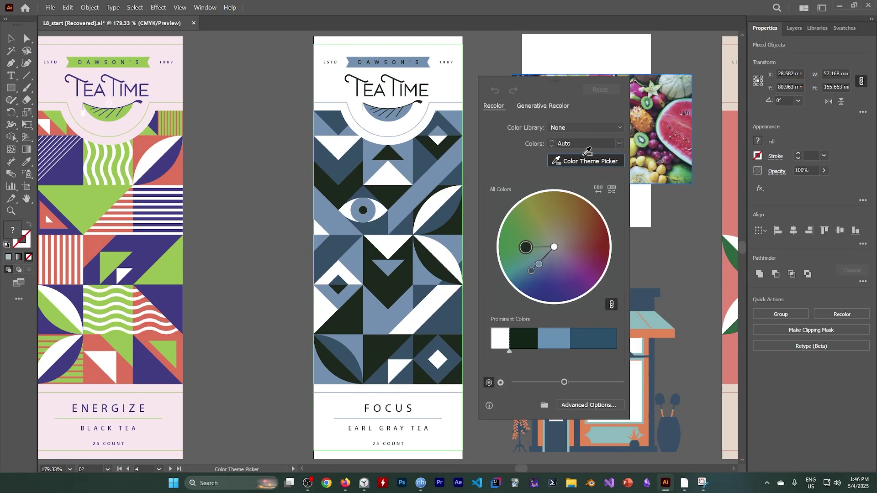
click(668, 115)
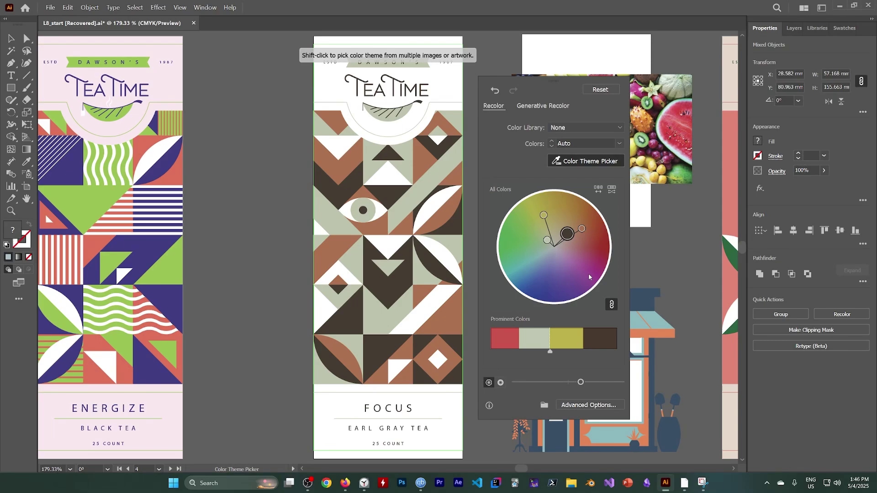
Move the Recolor dialog clear of the fruit photo and resample the photo several times with the Color Theme Picker
drag(546, 85, 258, 95)
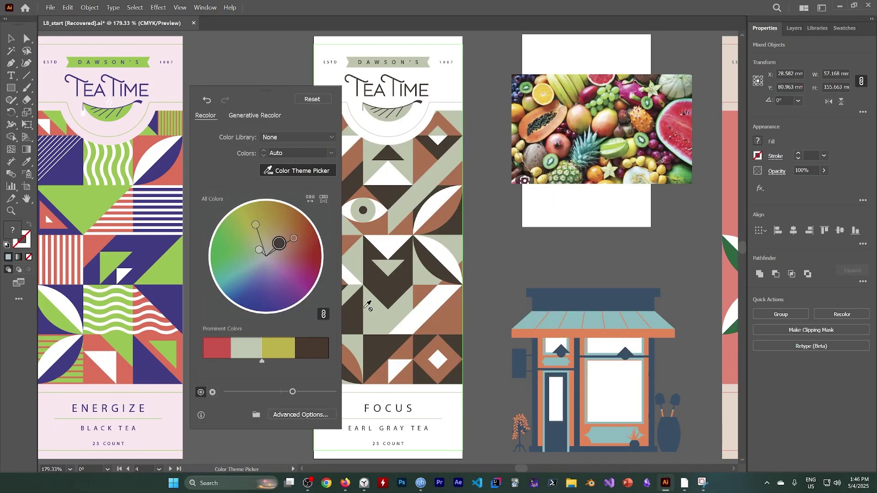
click(585, 140)
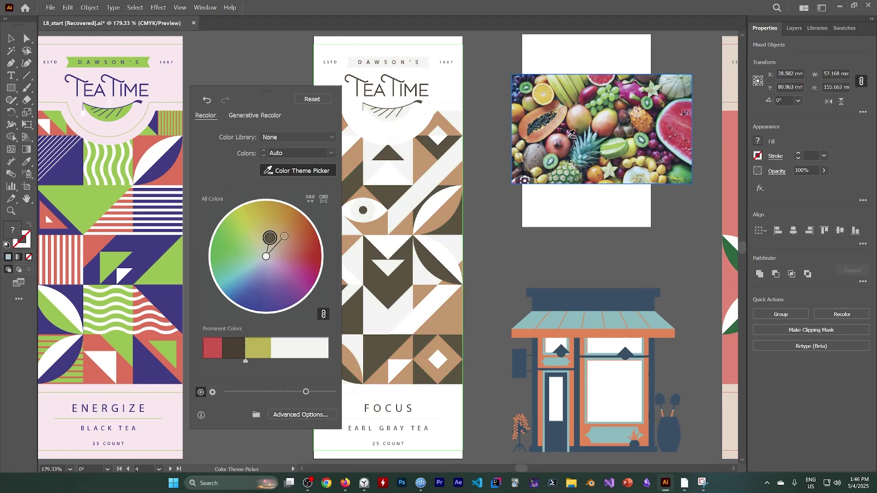
mouse_move(575, 84)
mouse_down()
mouse_move(543, 92)
mouse_move(534, 127)
mouse_move(590, 163)
mouse_move(653, 136)
mouse_move(619, 93)
mouse_move(575, 86)
mouse_up()
mouse_move(671, 109)
mouse_down()
mouse_move(682, 134)
mouse_move(678, 114)
mouse_up()
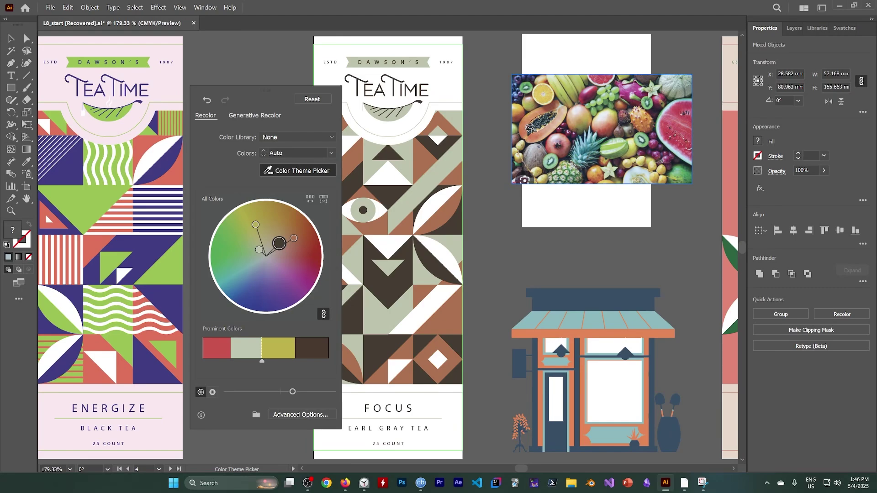
click(601, 149)
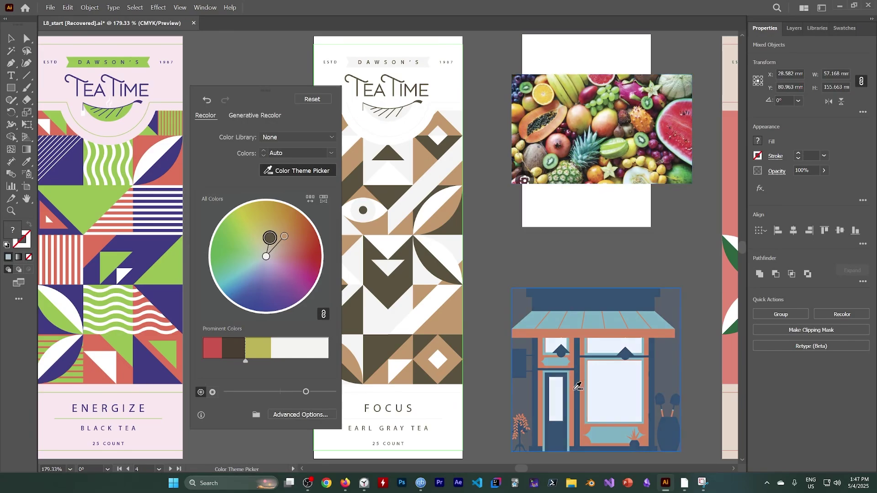
click(308, 483)
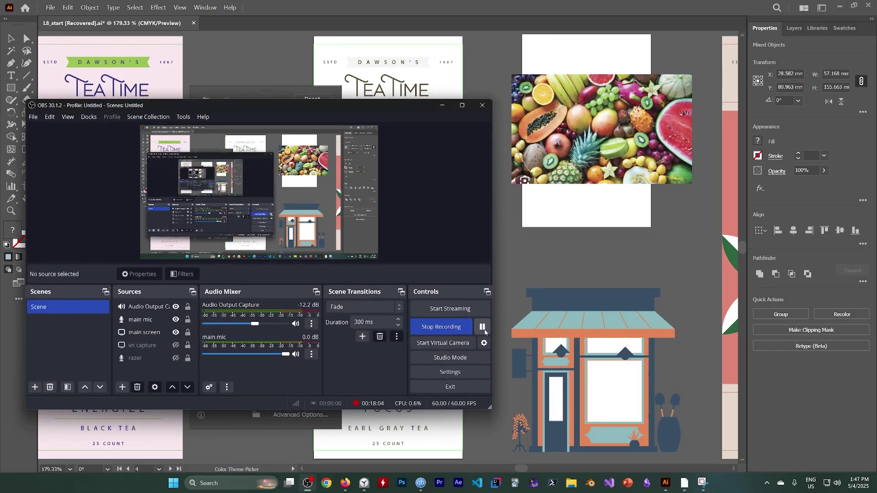
click(441, 107)
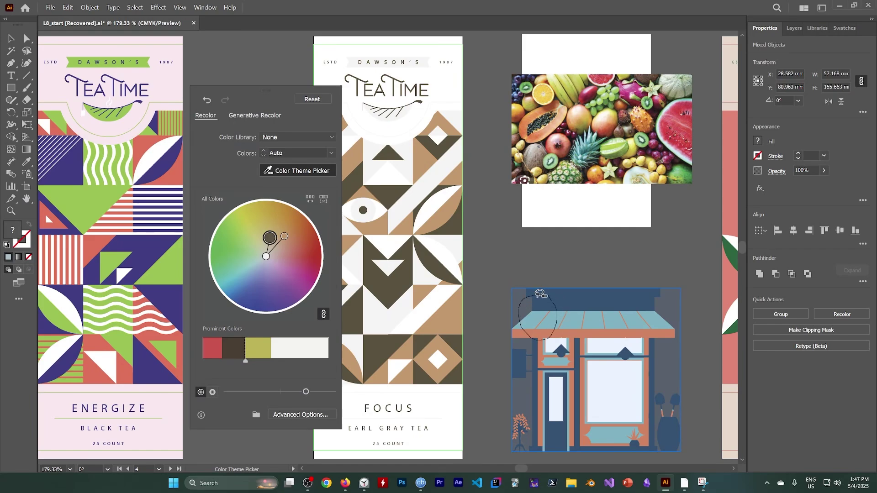
Recolor the Focus label from a lassoed corner of the shop roof, raise its saturation with saturation and hue shown, and leave Recolor Artwork
click(541, 294)
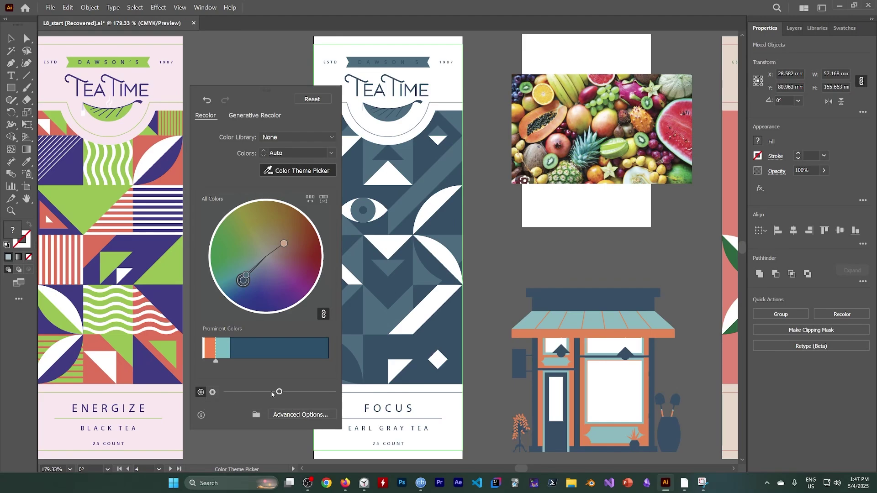
click(213, 392)
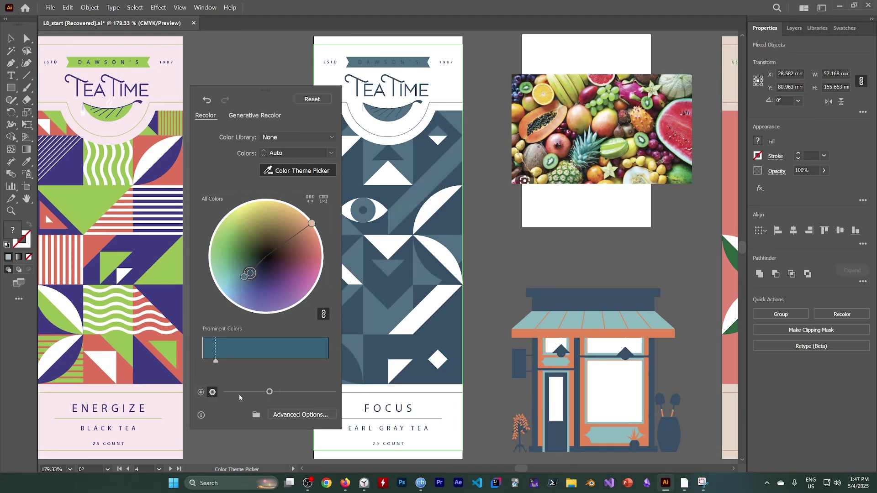
drag(270, 392, 331, 396)
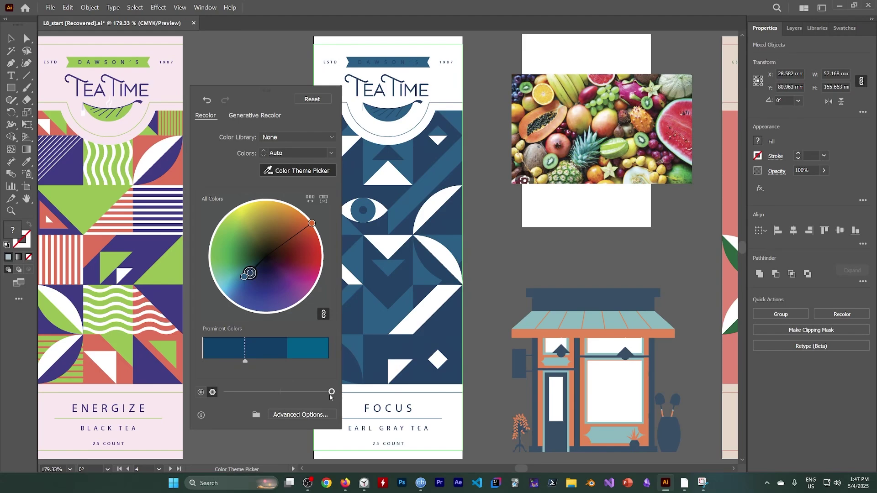
drag(330, 396, 304, 398)
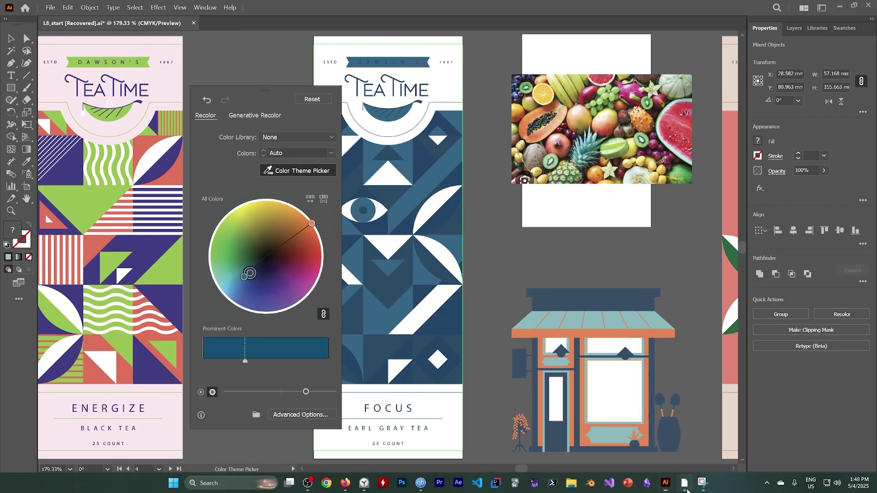
click(684, 485)
click(687, 490)
key(Escape)
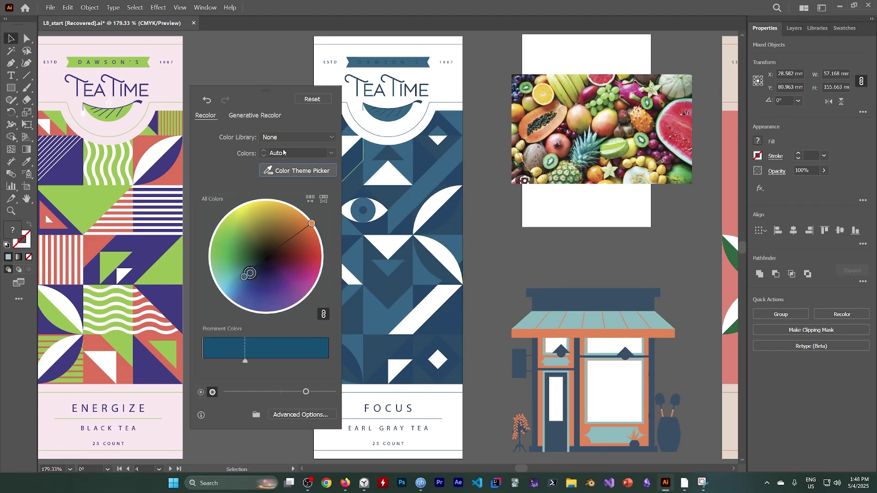
click(572, 353)
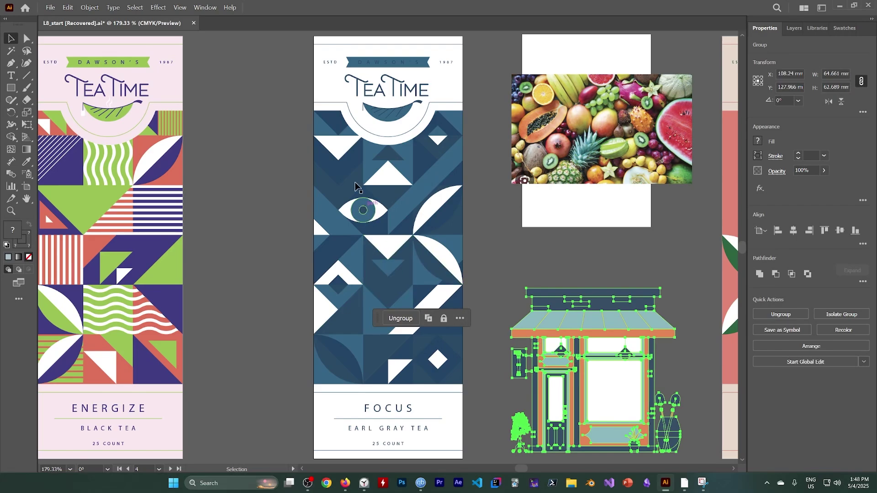
Select all artwork on the Focus label's artboard, recolor it by sampling the shop's orange roof edge with the Color Theme Picker, and deselect
click(358, 75)
click(136, 8)
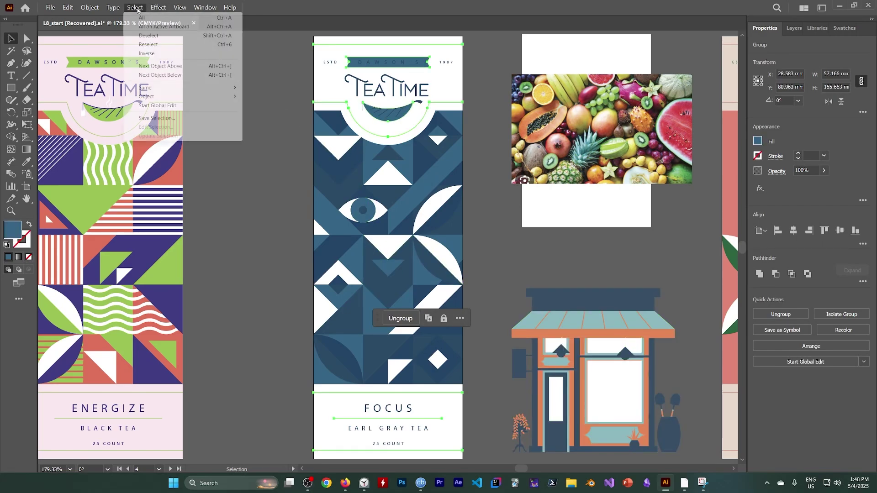
click(158, 26)
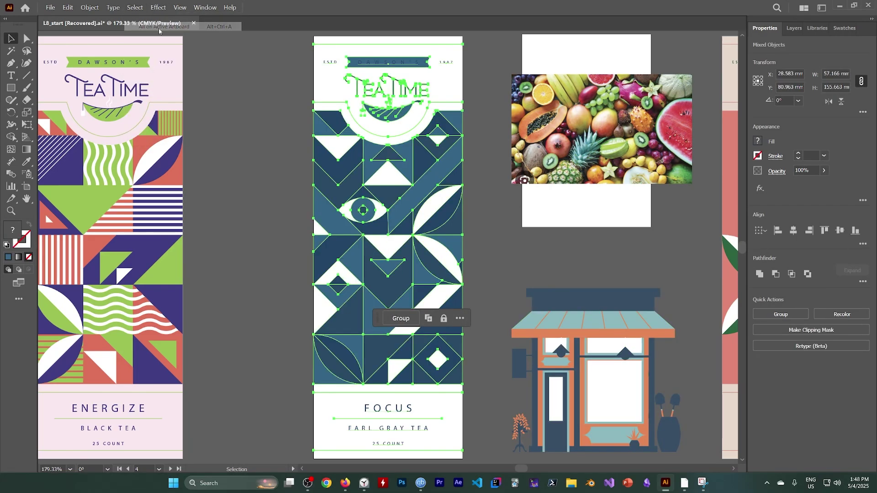
click(837, 314)
click(586, 161)
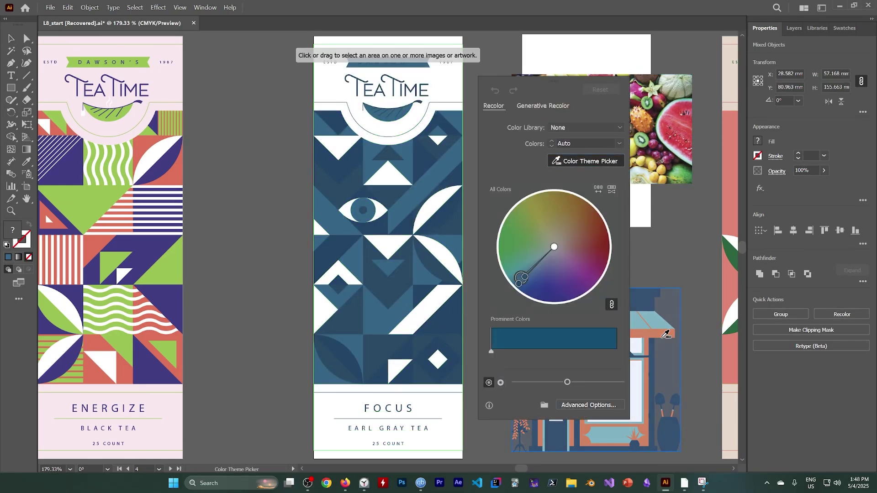
click(664, 332)
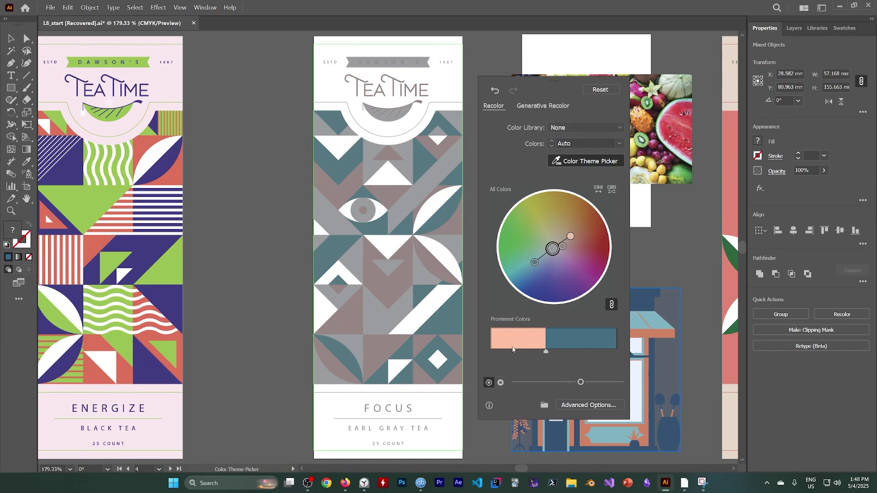
click(580, 383)
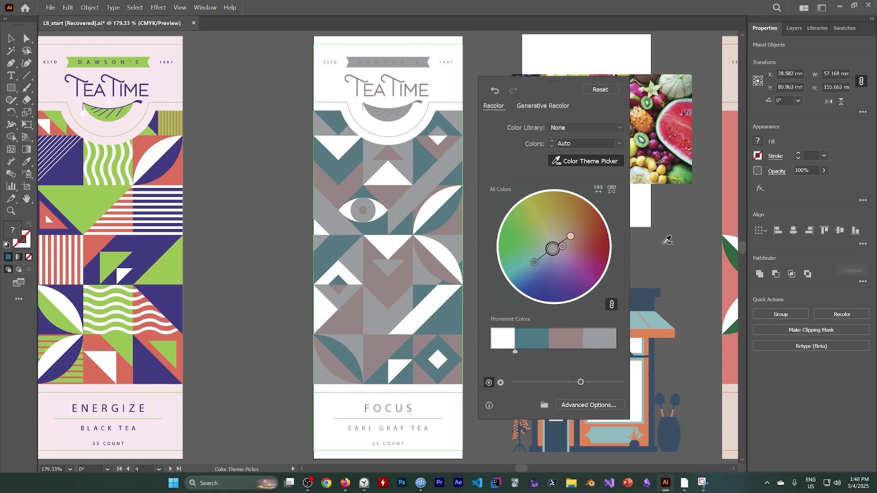
key(Escape)
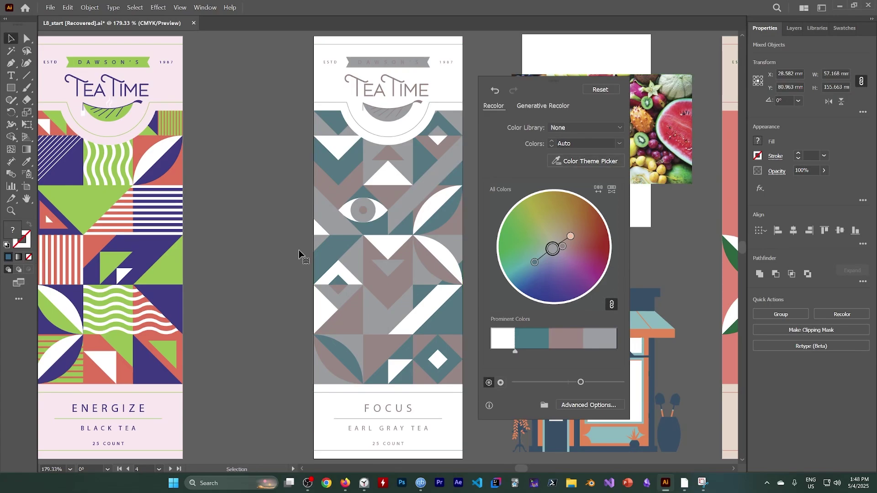
click(235, 260)
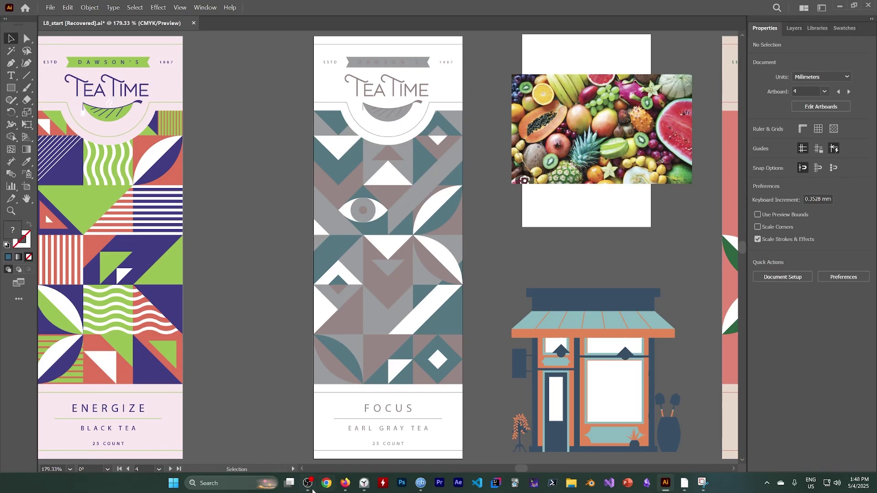
click(312, 489)
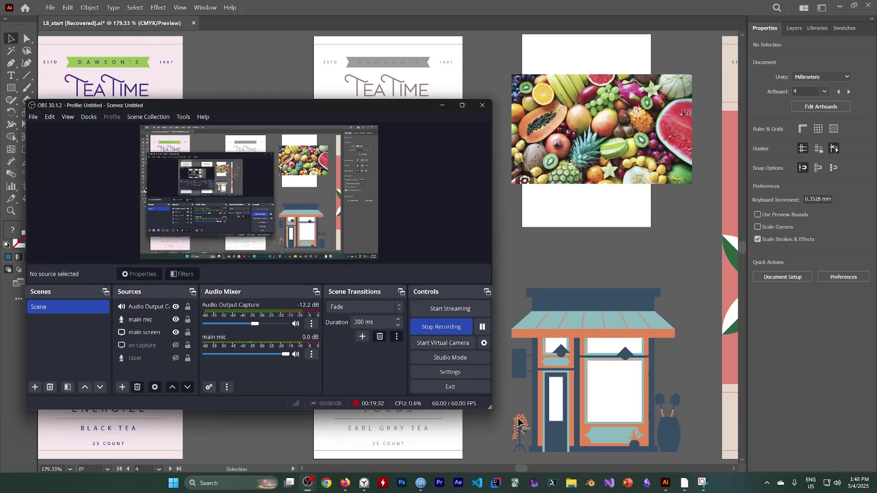
click(440, 107)
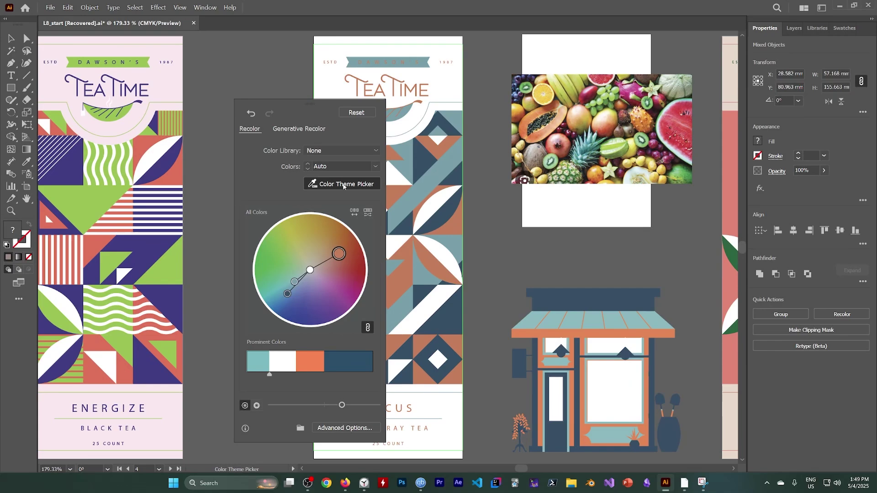
Raise the Focus label's saturation with saturation and hue shown on the color wheel, and save the prominent colors as a color group
click(257, 405)
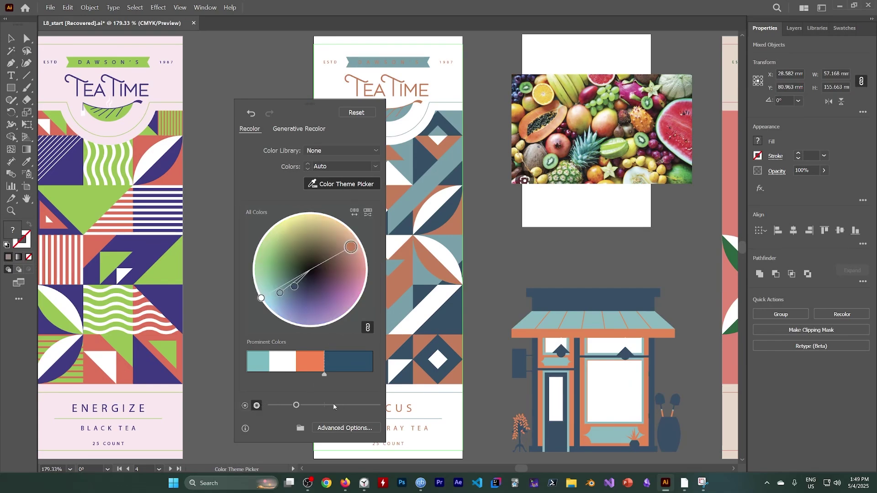
drag(297, 405, 329, 407)
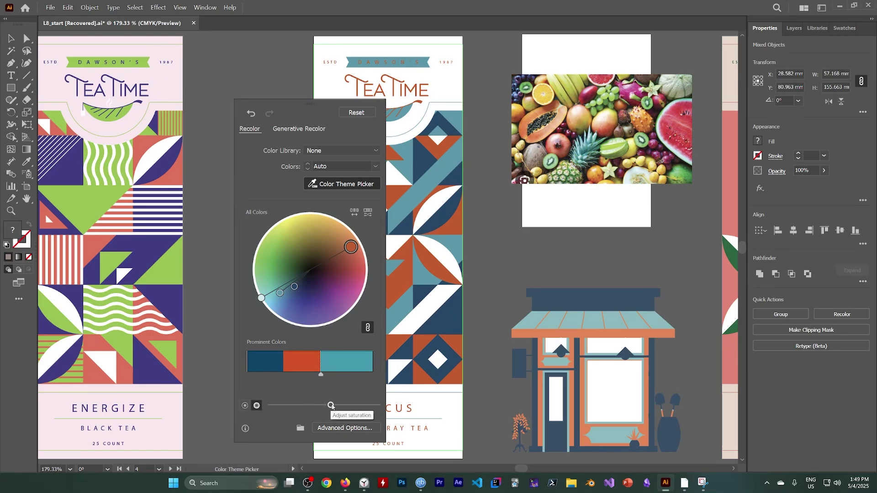
drag(331, 406, 337, 410)
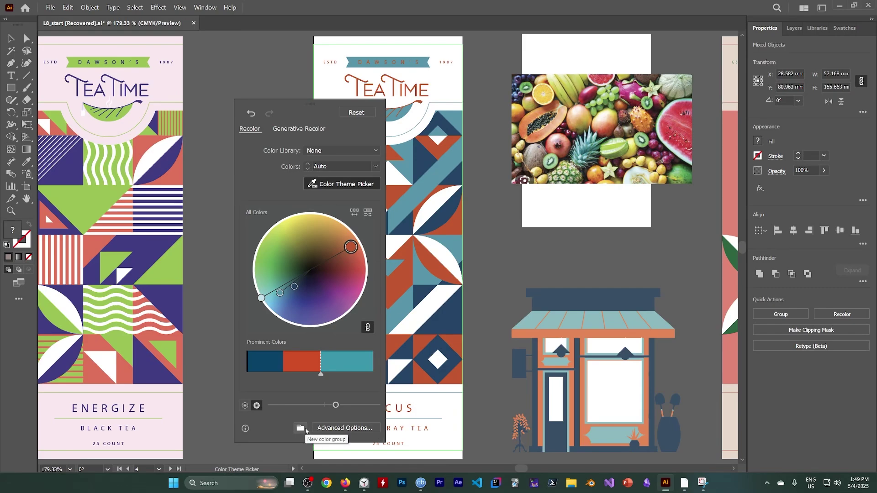
click(301, 428)
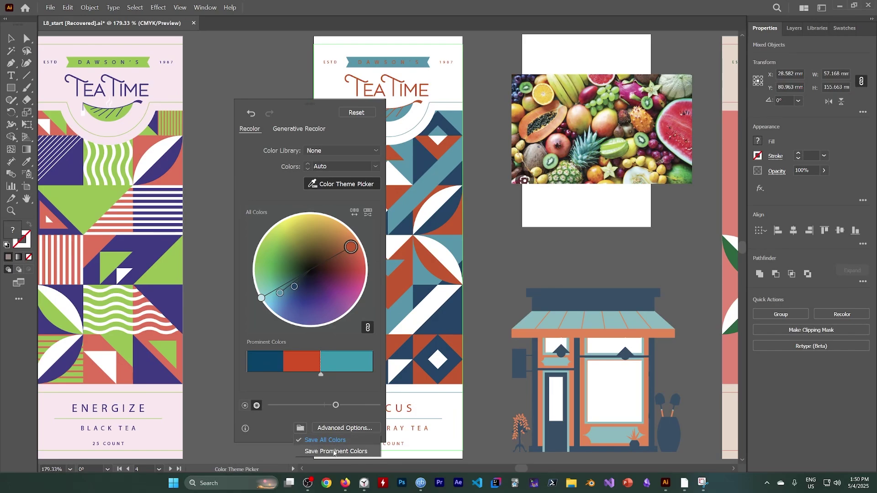
click(334, 451)
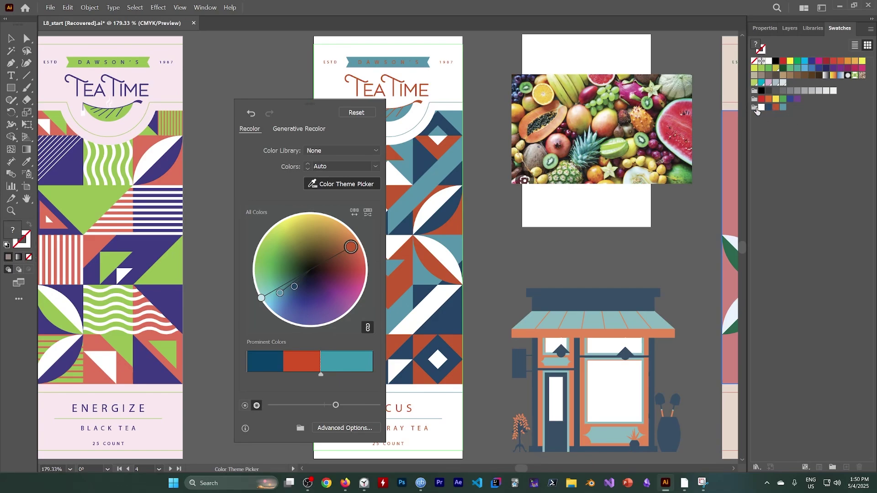
Recolor the Focus label with the newly saved color group in the swatches, undo and redo that recolor, and deselect the artwork
click(755, 108)
click(756, 110)
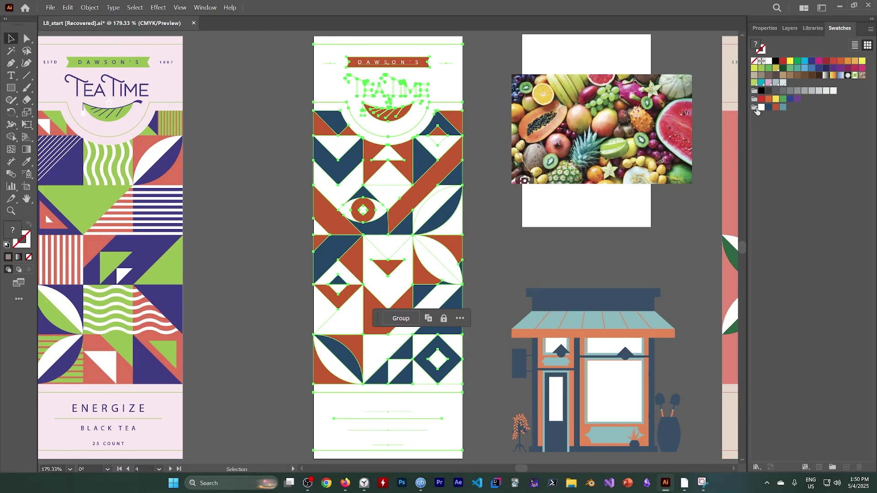
key(ctrl+z)
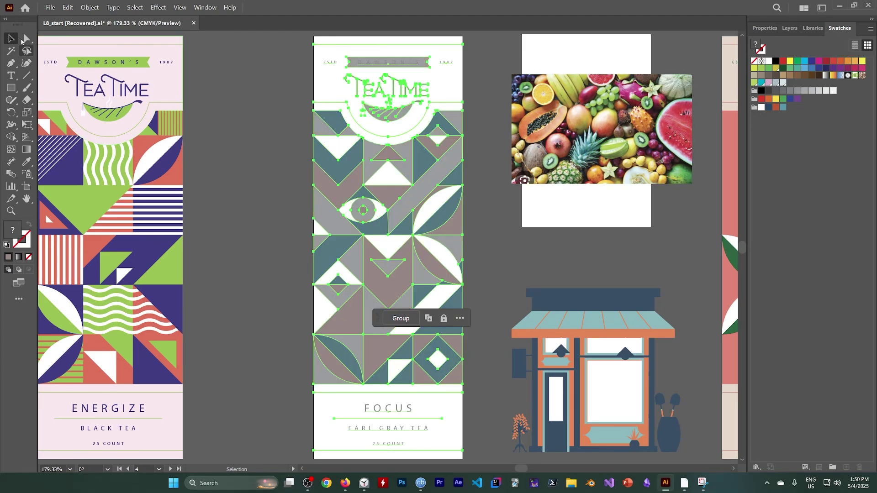
click(68, 8)
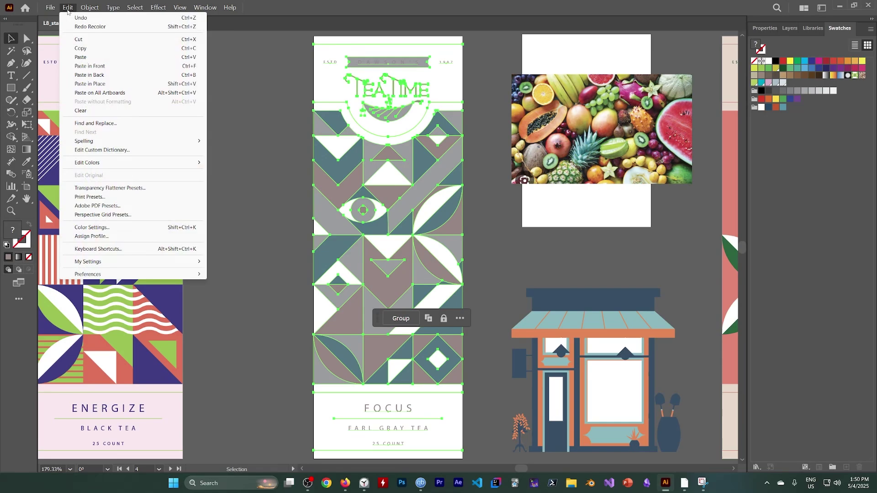
click(90, 27)
click(227, 230)
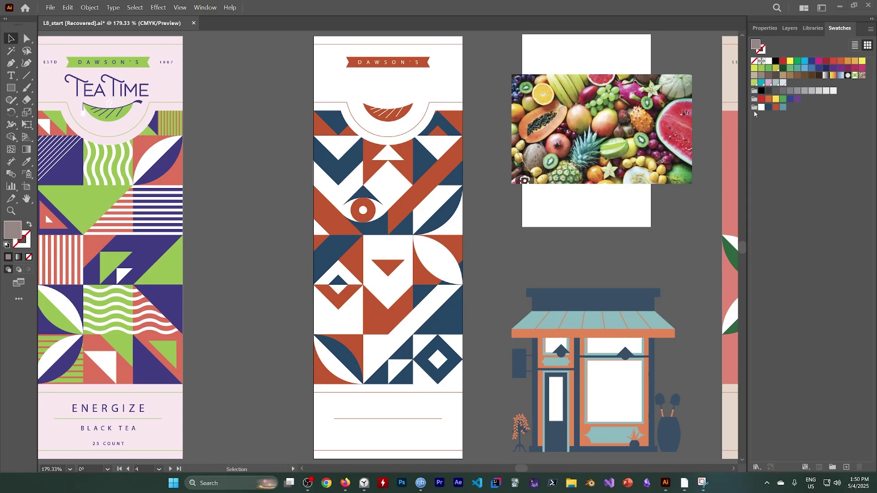
click(308, 483)
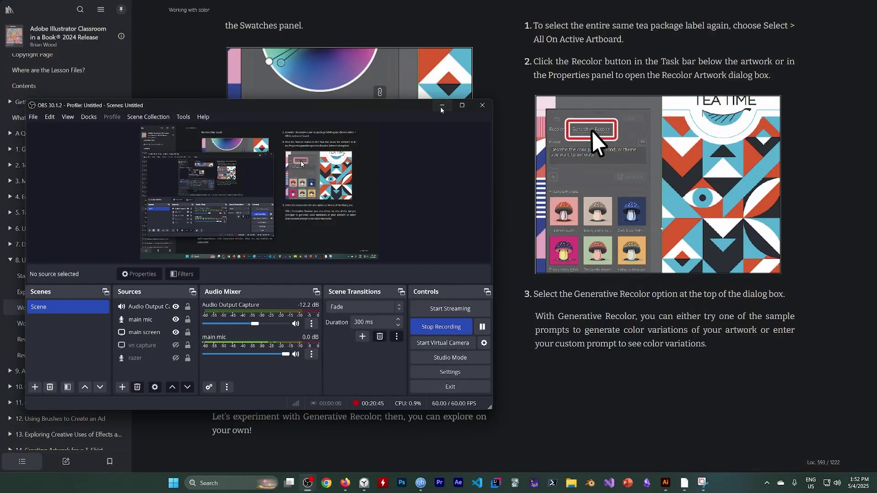
click(442, 105)
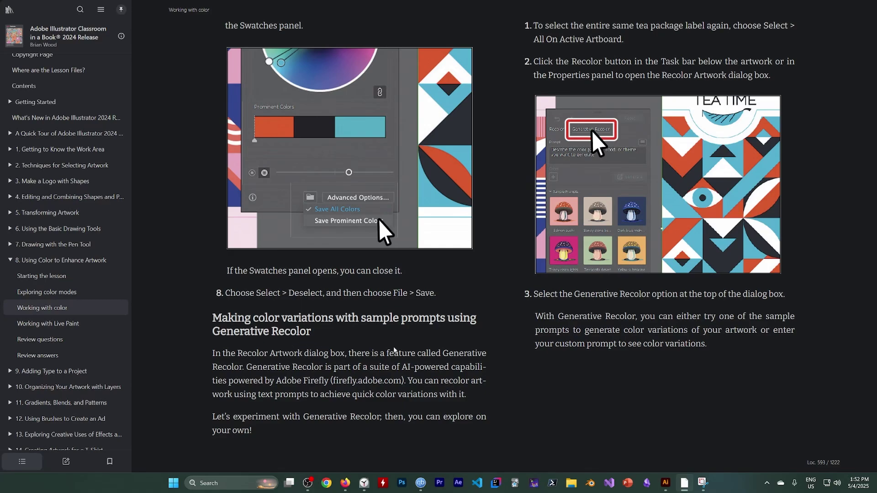
Review the e-book's instructions on adjusting saturation, saving prominent colors and using Generative Recolor sample prompts
key(Left)
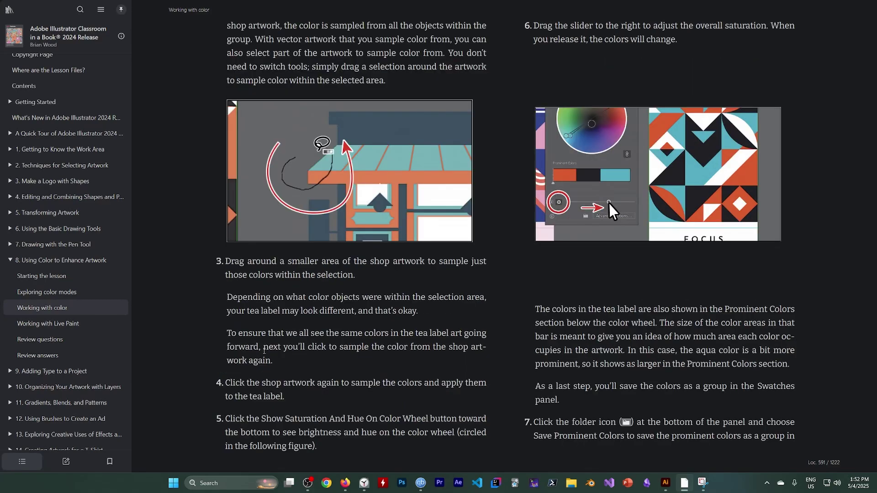
key(Right)
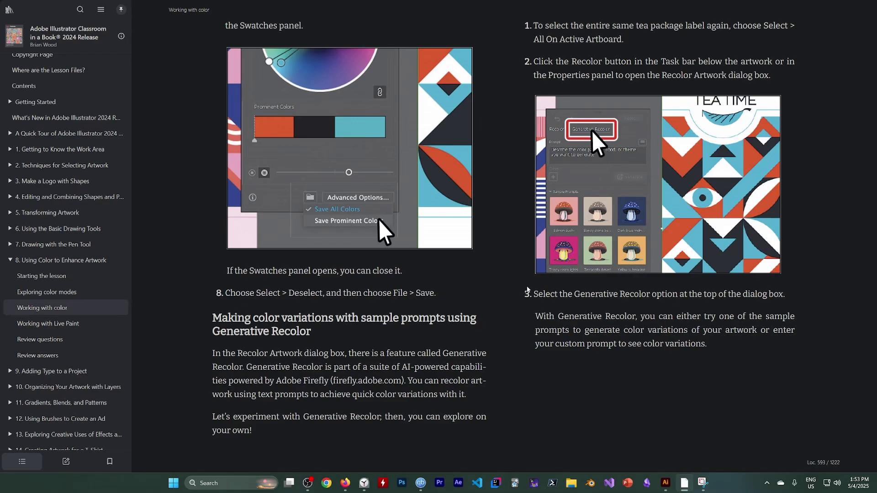
scroll(495, 282, down, 1)
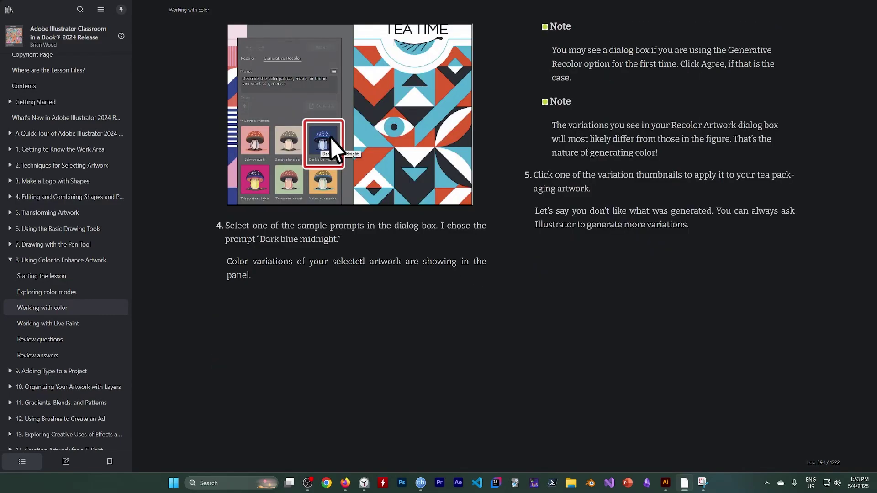
Read the e-book's instructions on applying generated color variations, generating more, and writing custom Generative Recolor prompts
scroll(311, 251, down, 1)
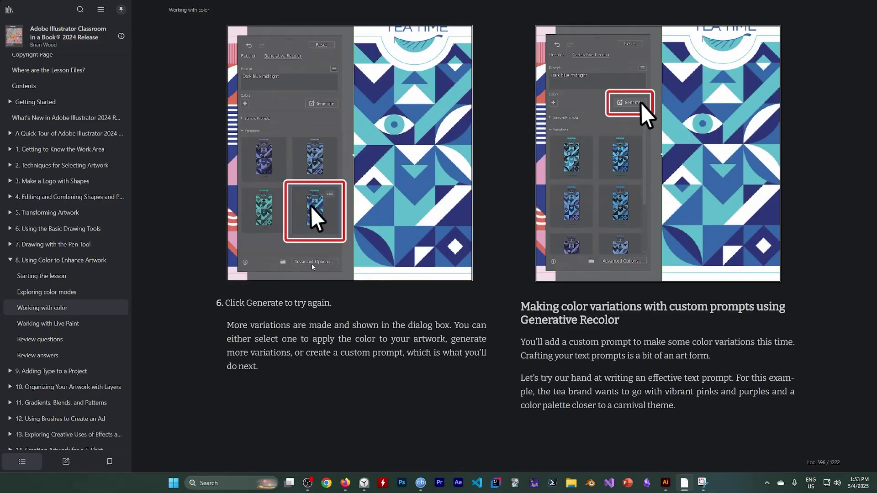
scroll(260, 129, down, 1)
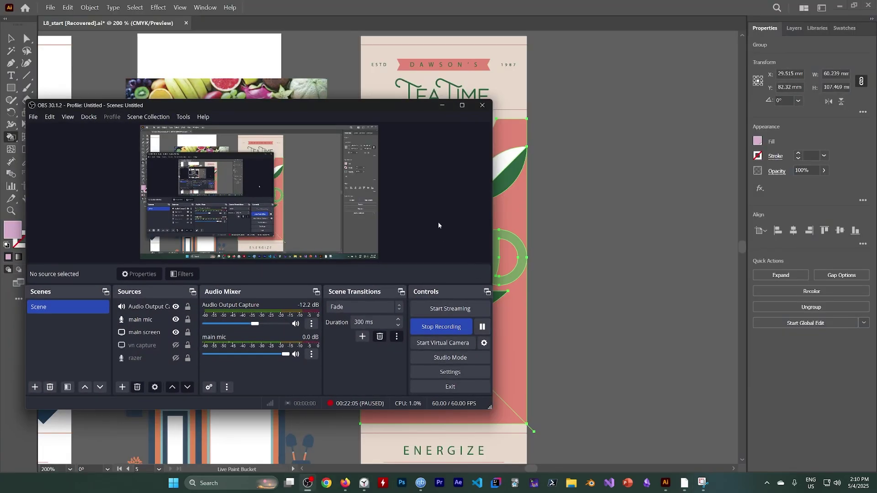
Undo the Live Paint group and both line segments on the Energize label, and exit isolation mode
click(442, 105)
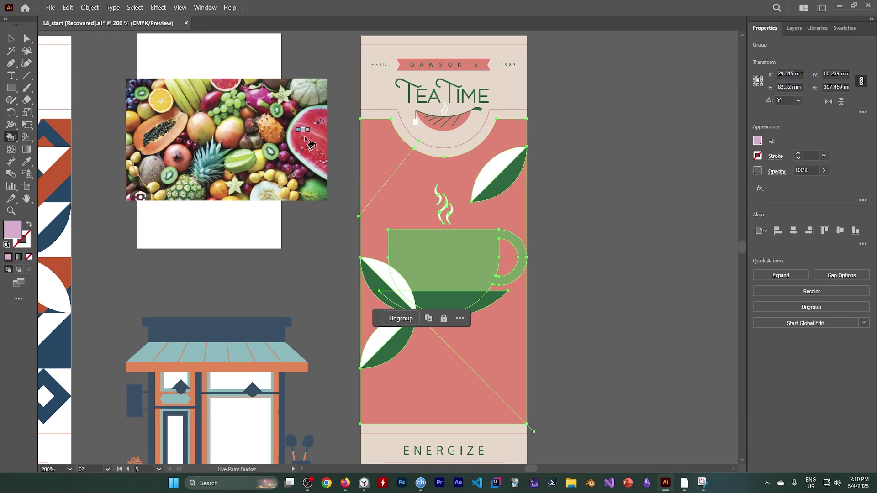
click(67, 8)
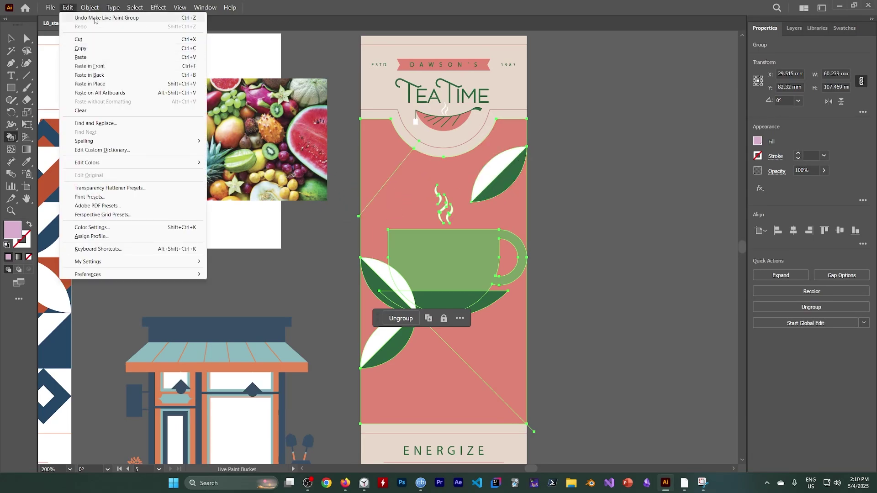
click(94, 18)
click(67, 7)
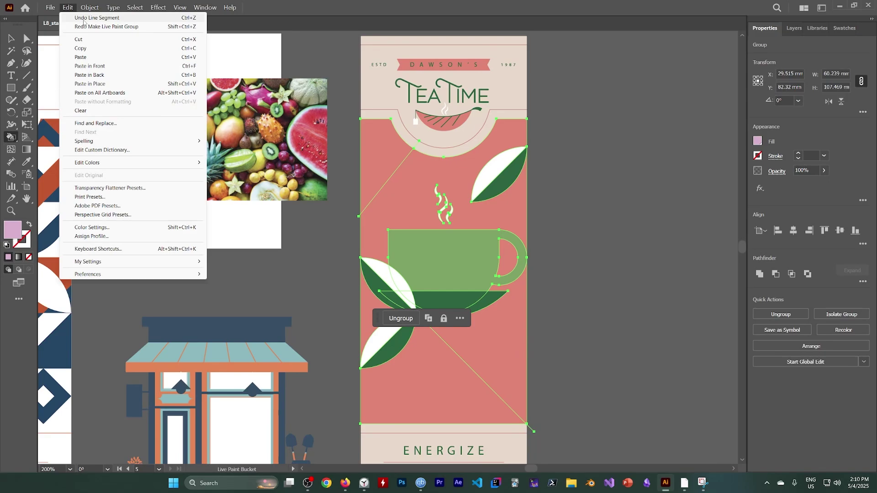
click(83, 18)
click(68, 7)
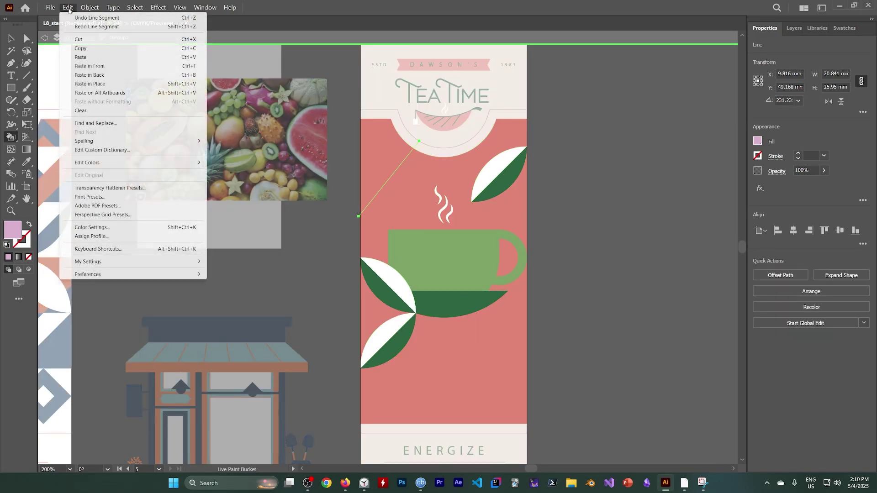
click(78, 18)
click(68, 8)
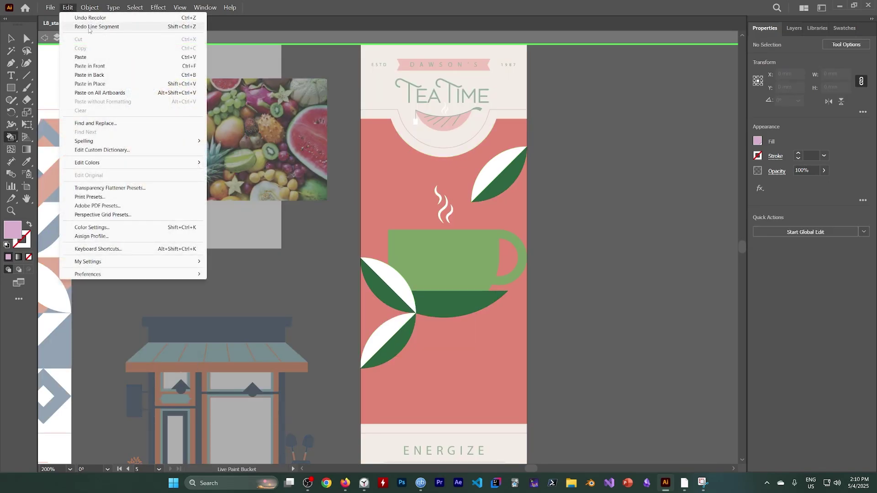
click(89, 18)
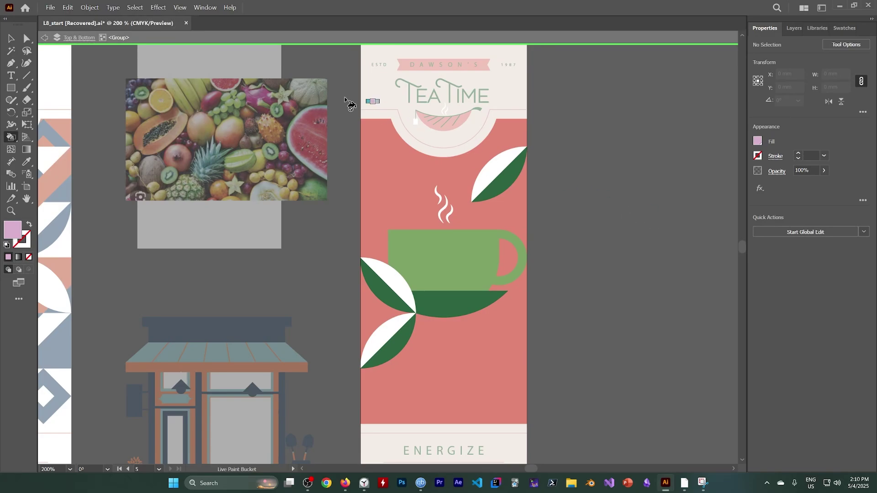
click(45, 39)
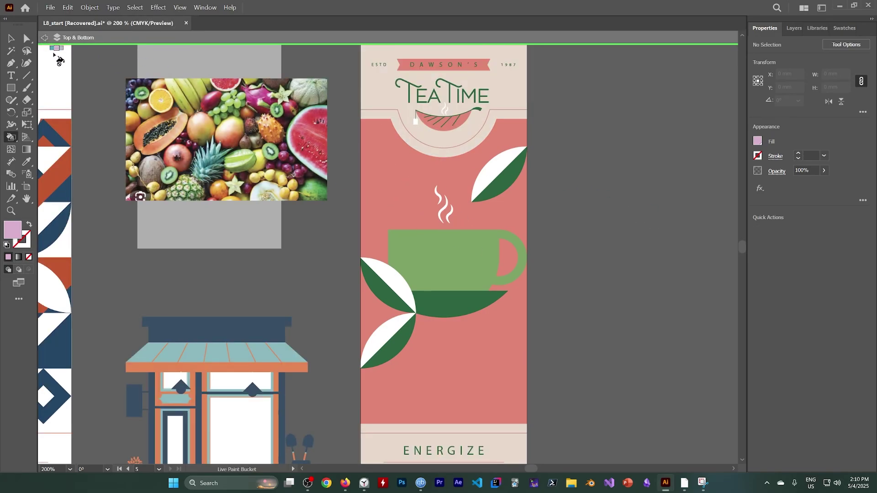
click(45, 38)
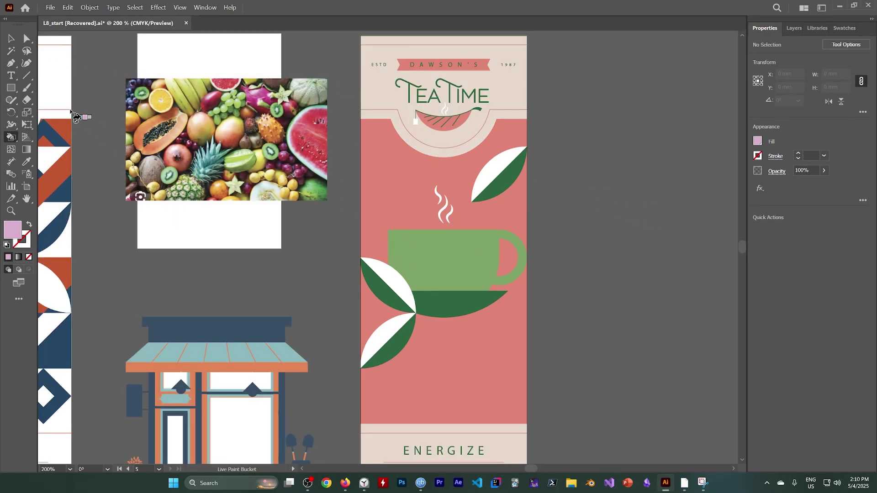
Inside the Energize label's cup group, draw diagonal lines about 23 × 28 mm below the logo arc and 38 × 28 mm below the cup
click(12, 39)
click(435, 265)
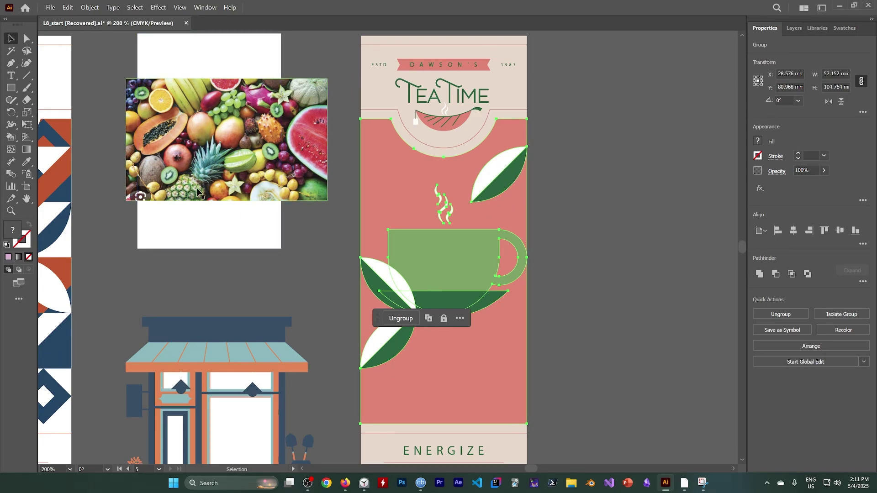
double_click(429, 258)
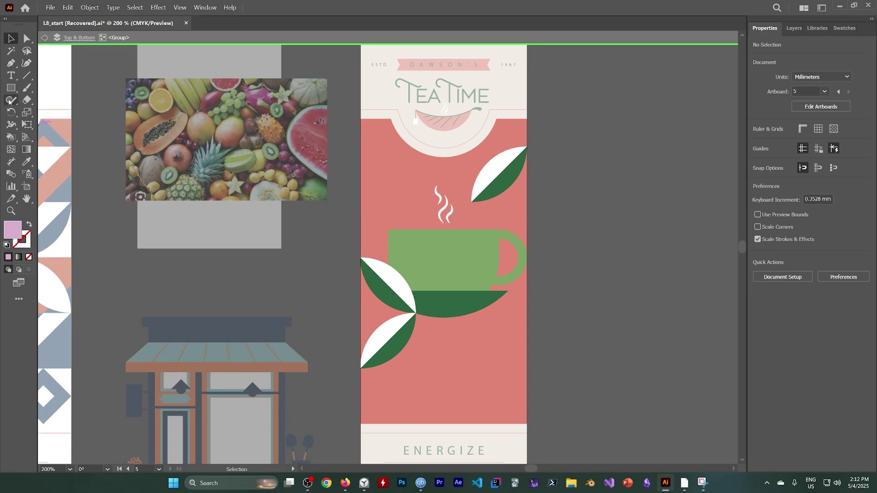
click(26, 76)
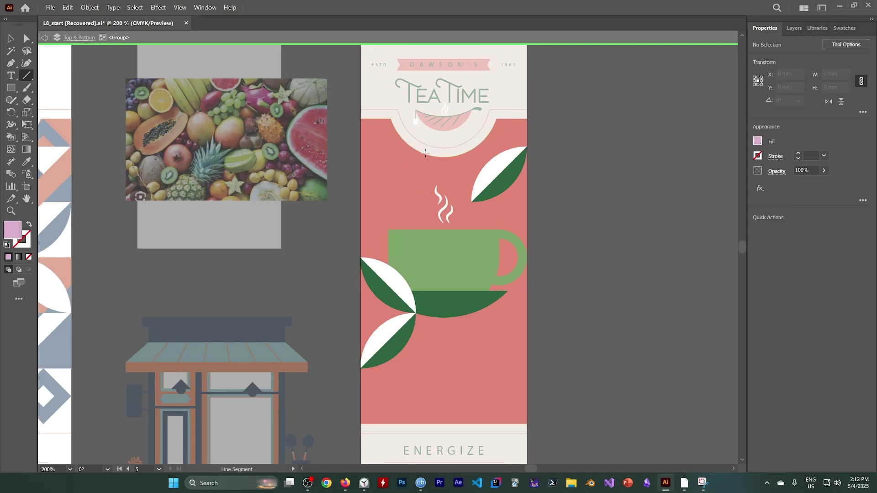
mouse_move(425, 154)
mouse_down()
mouse_move(384, 231)
mouse_move(358, 235)
mouse_up()
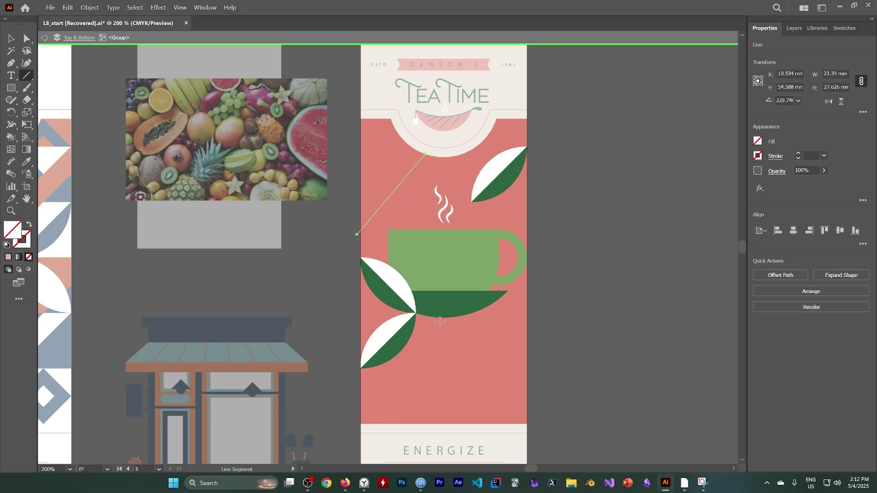
drag(415, 315, 541, 392)
click(45, 38)
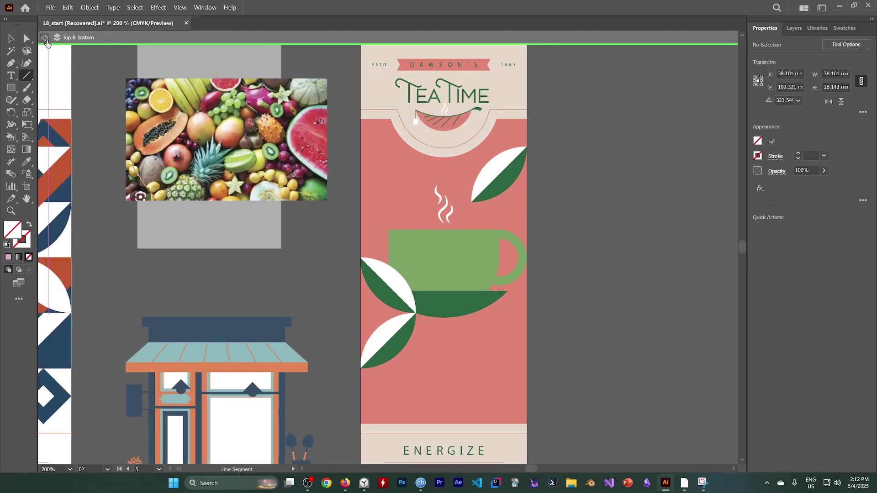
click(42, 41)
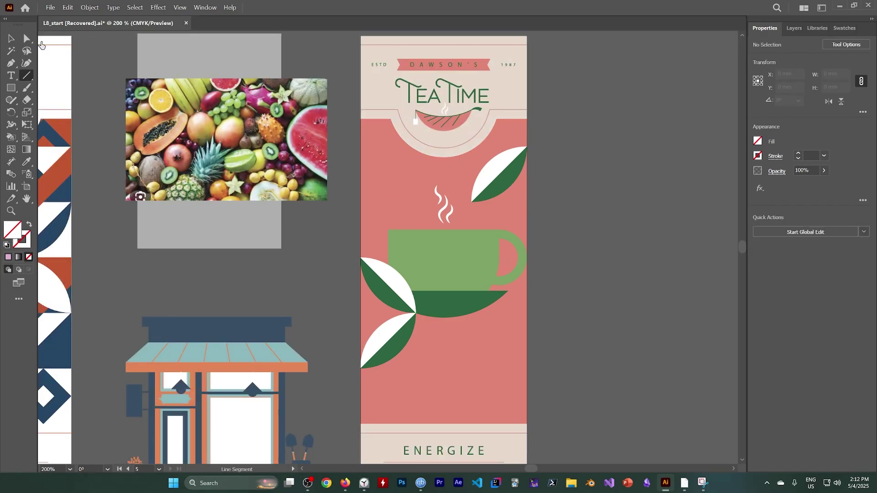
Inspect the new diagonal lines in Outline view and return the document to Preview
click(179, 7)
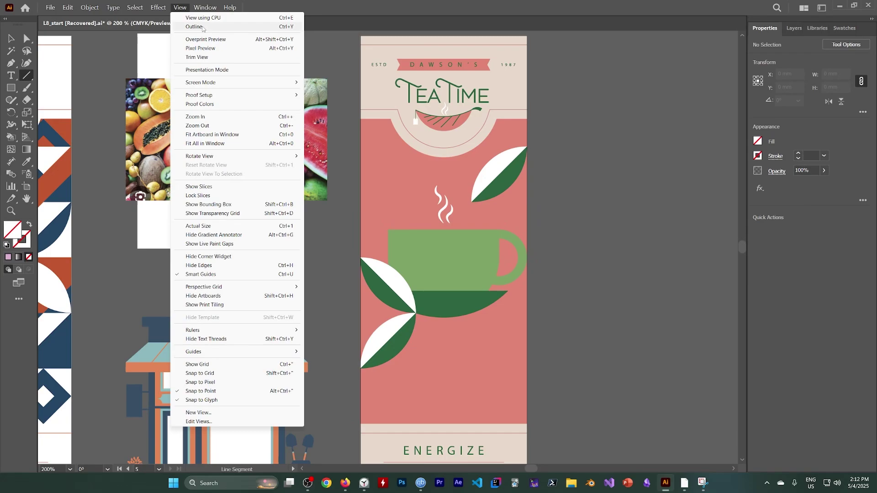
click(194, 26)
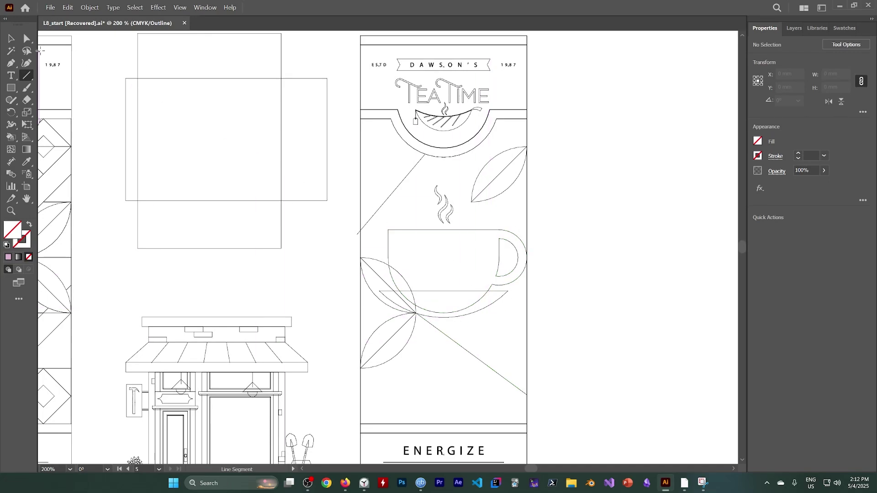
click(180, 8)
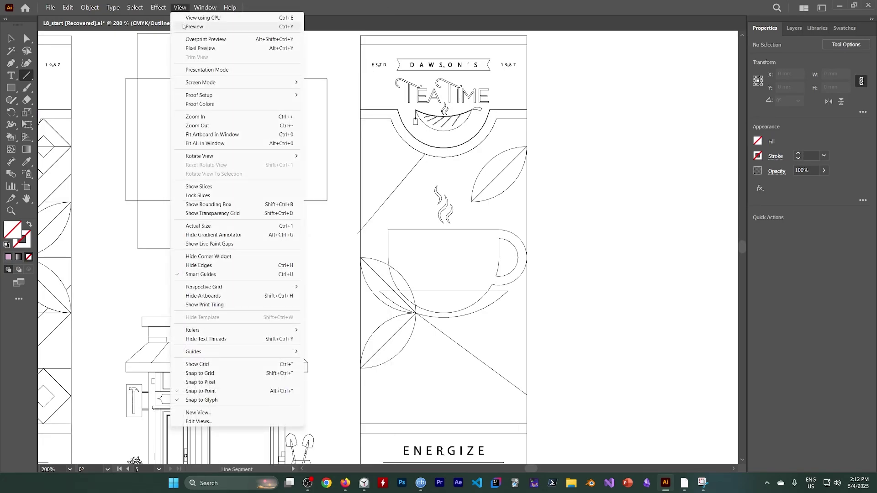
click(190, 27)
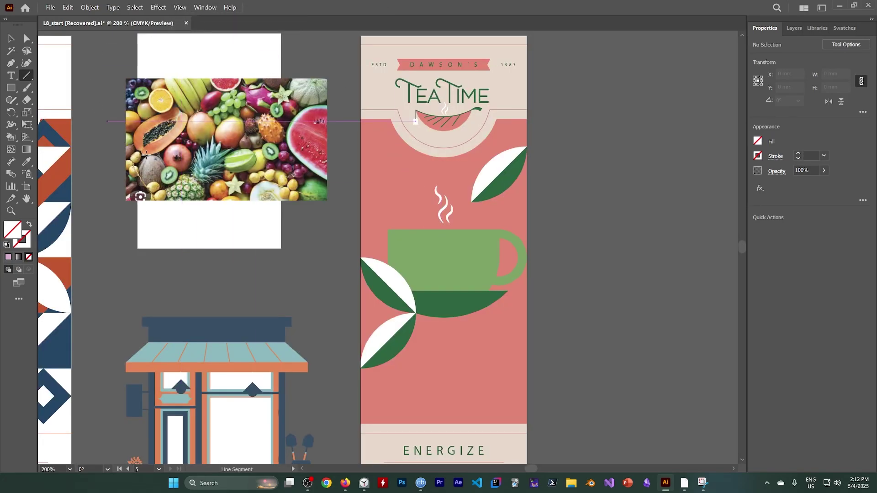
Convert the Energize label's cup artwork group, including the two diagonal lines, into a Live Paint group
click(11, 39)
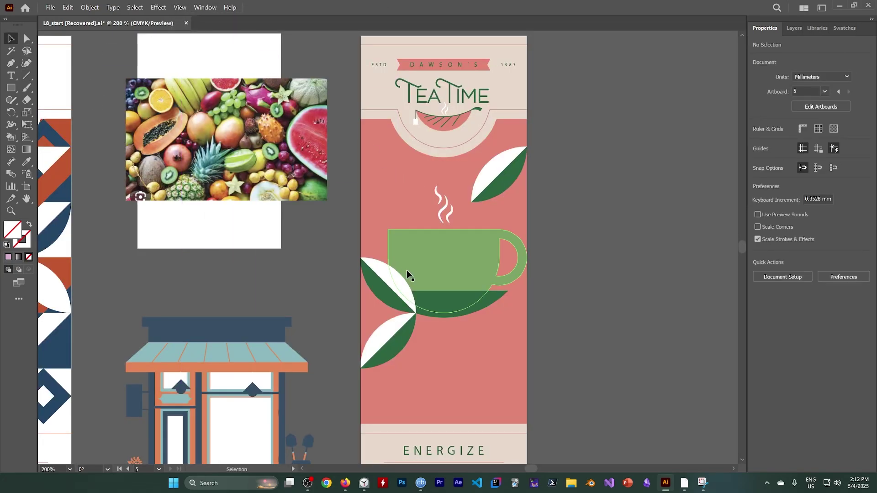
click(406, 270)
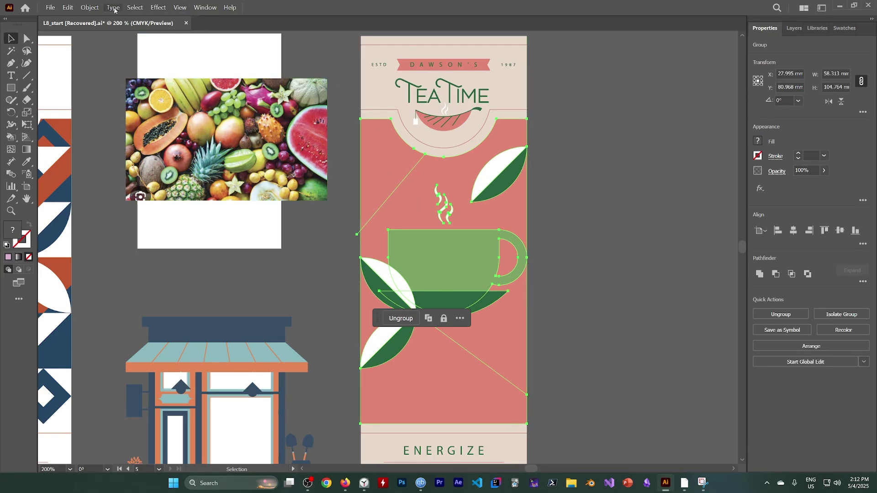
click(89, 7)
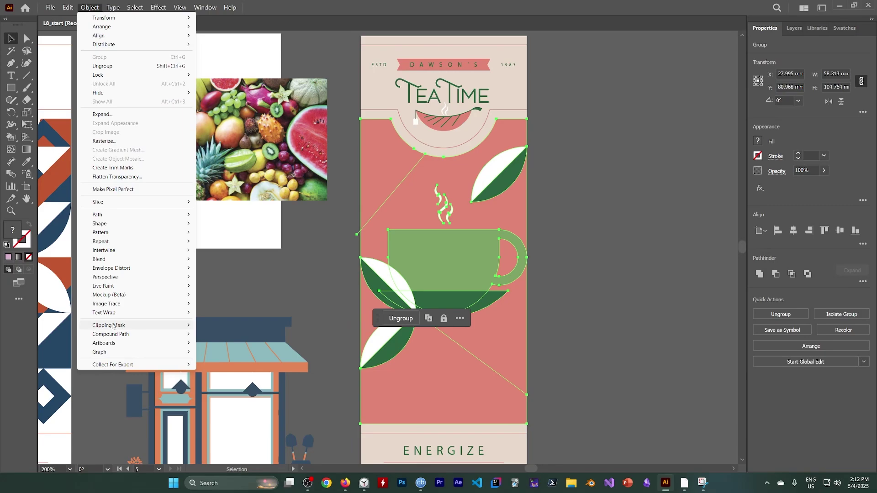
mouse_move(111, 287)
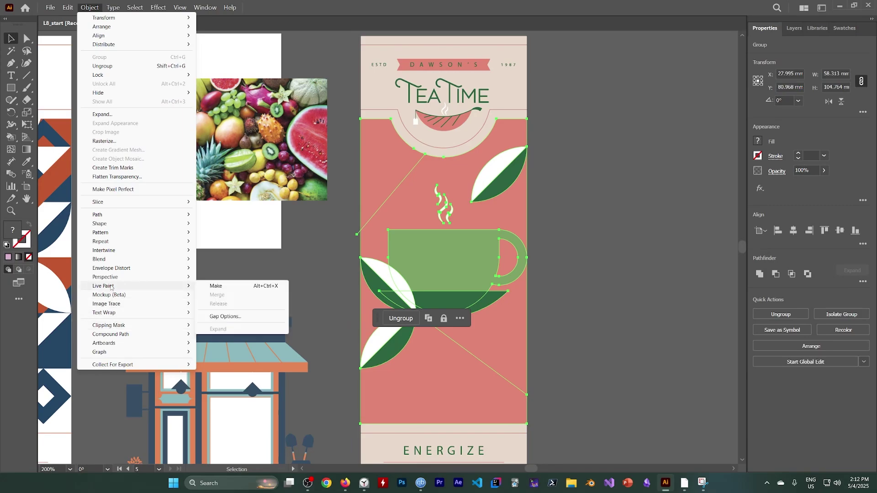
click(243, 288)
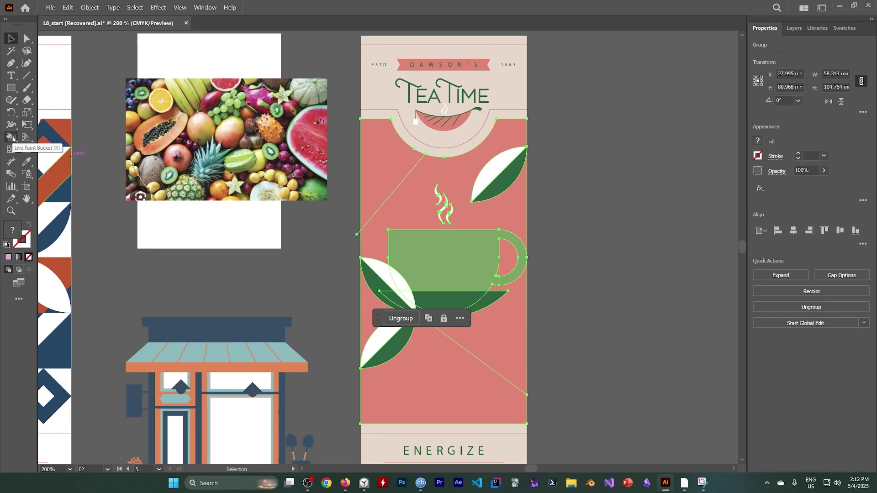
Fill the upper-left background region and the region below the cup at right with the light purple swatch using Live Paint Bucket
click(13, 139)
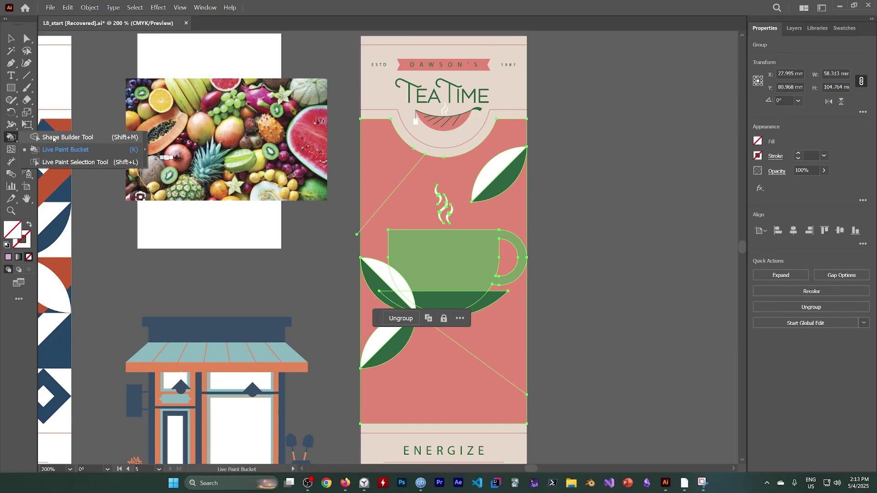
click(758, 141)
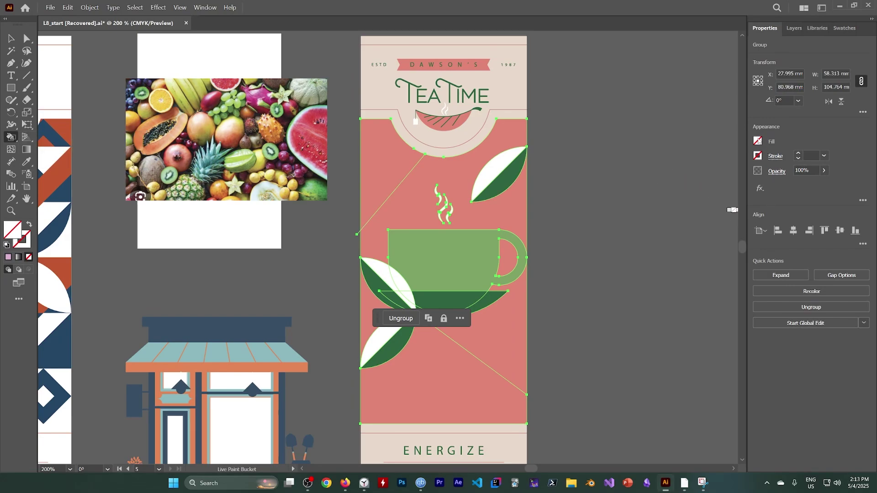
click(681, 200)
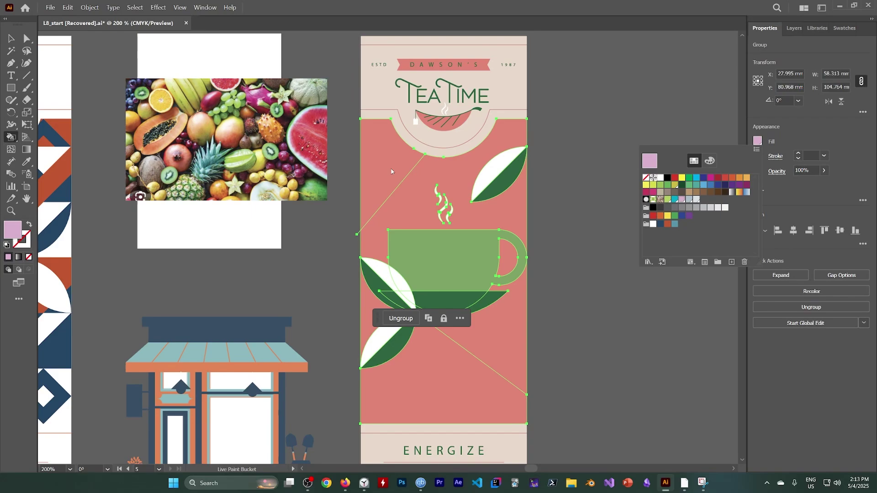
key(Escape)
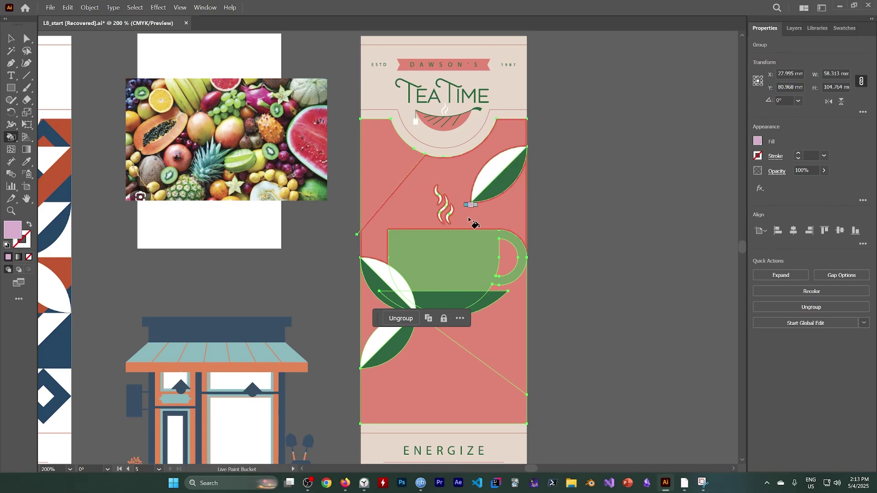
click(383, 166)
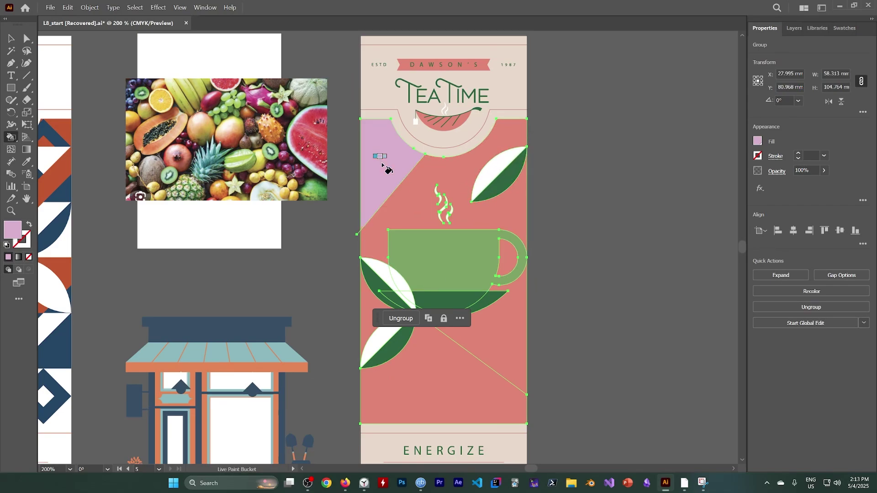
click(498, 339)
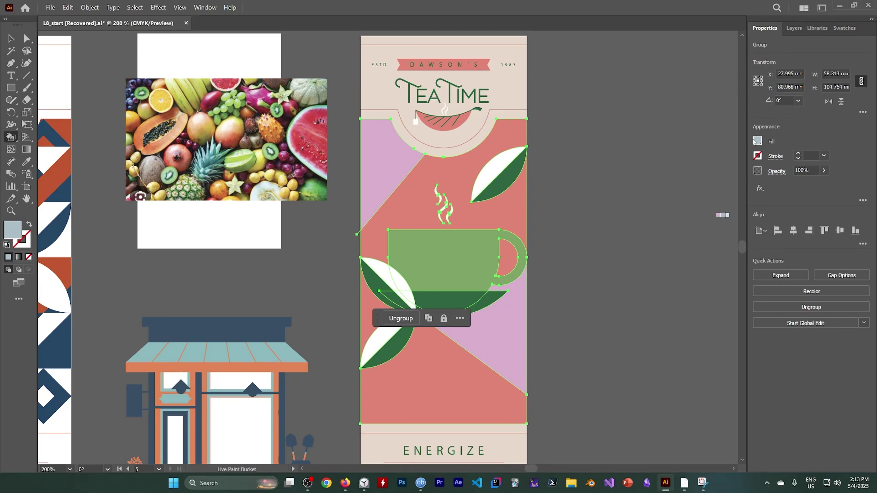
Paint the Energize label's cup and handle with the pale blue-gray swatch using Live Paint Bucket
click(756, 141)
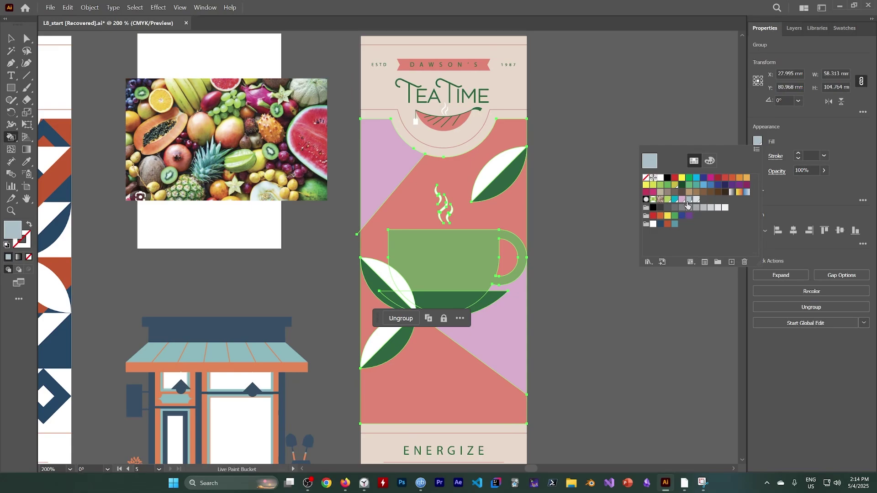
click(454, 257)
click(448, 262)
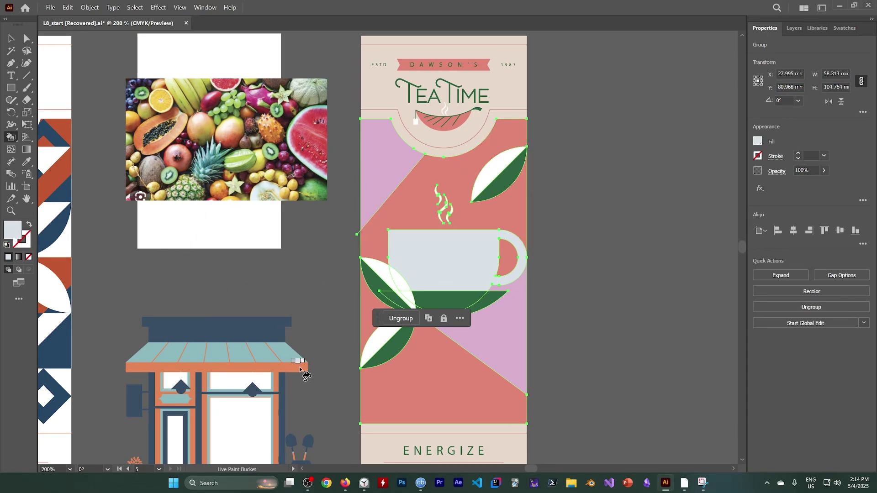
Switch to the e-book and review the instructions for modifying a Live Paint group
click(689, 486)
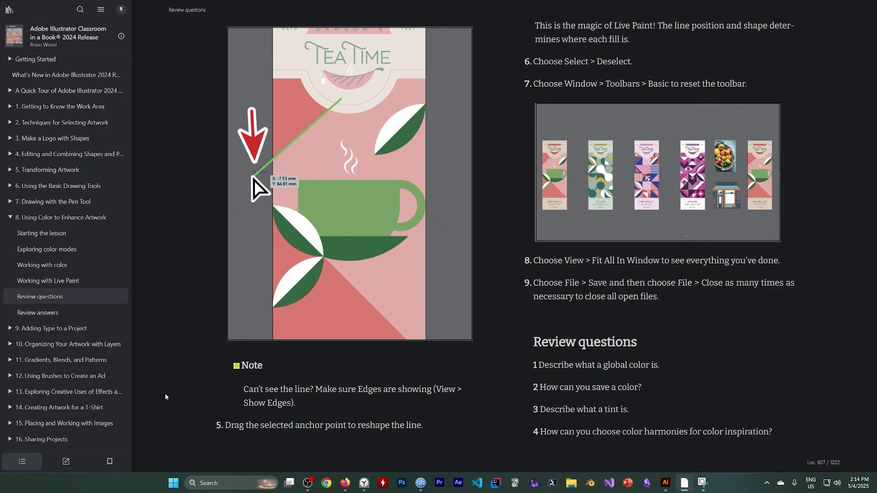
key(Left)
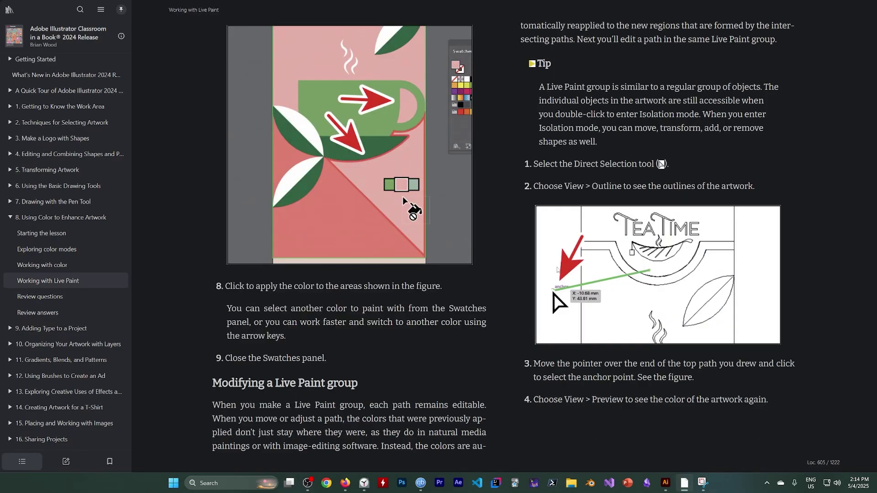
Switch to Firefox and close the open Adobe Learn tutorials tab
key(Left)
key(Right)
click(345, 483)
click(13, 28)
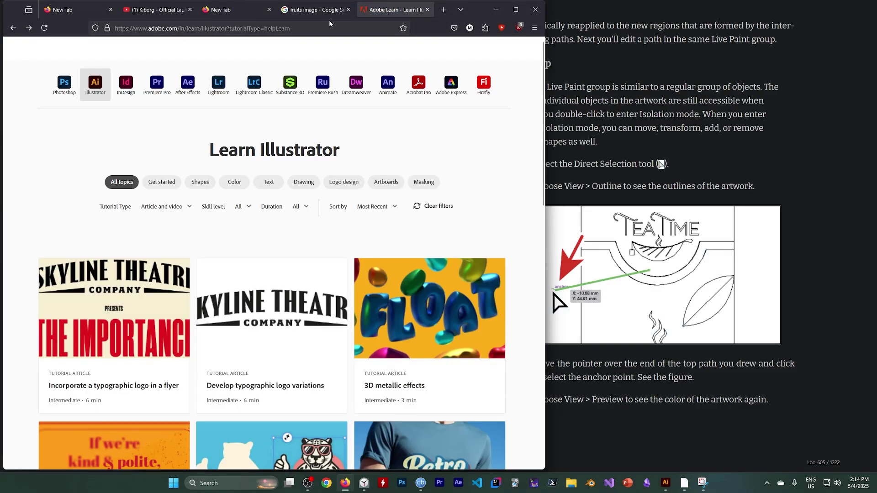
click(18, 29)
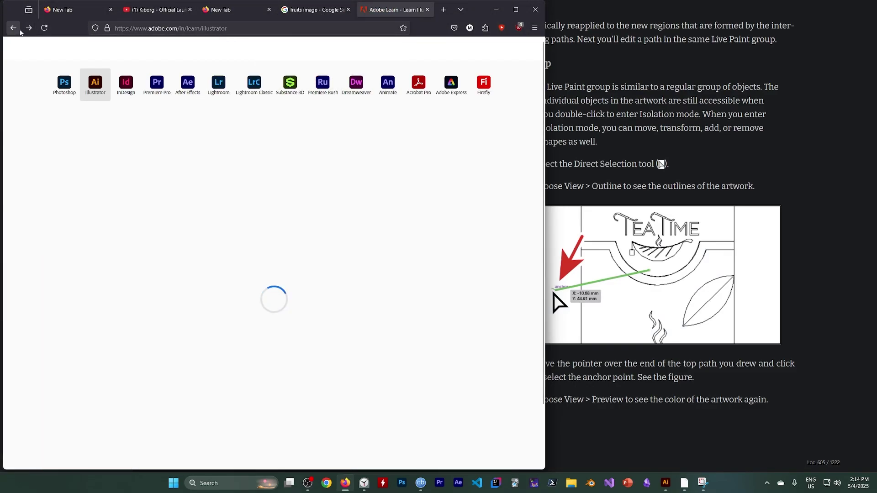
click(427, 9)
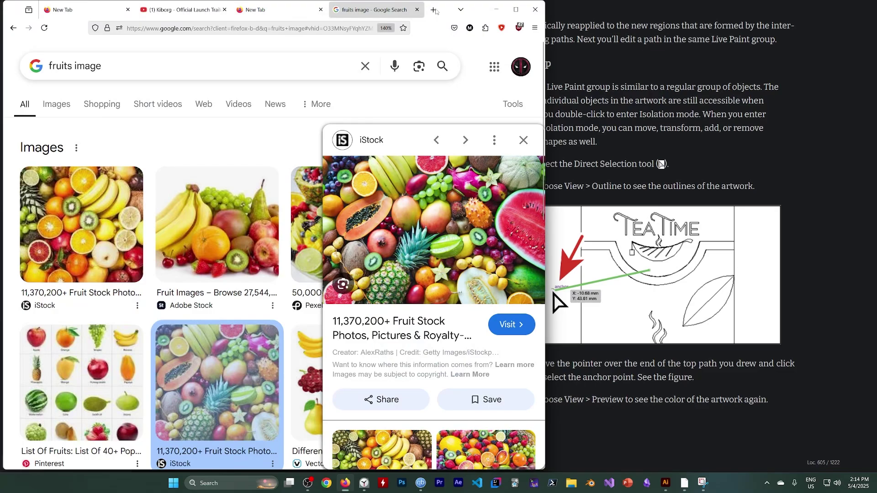
Search the web for "illustrator help" in a new browser tab
click(433, 10)
text(i)
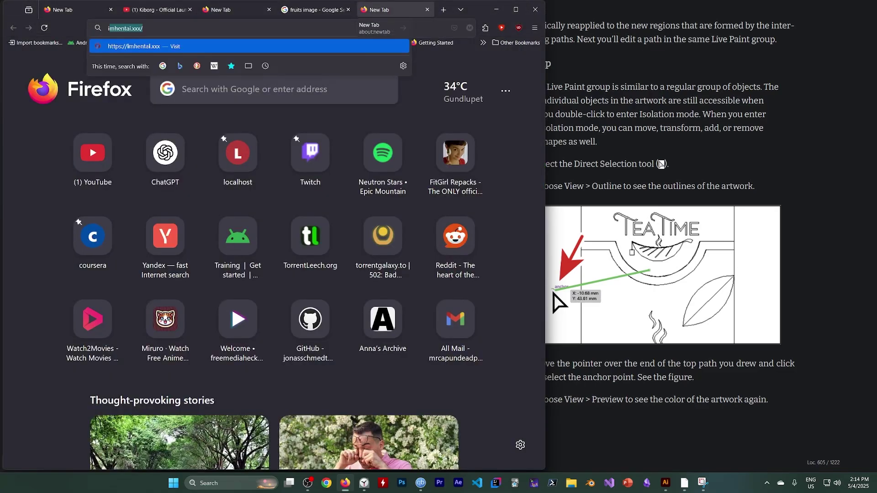
text(llust)
key(Down)
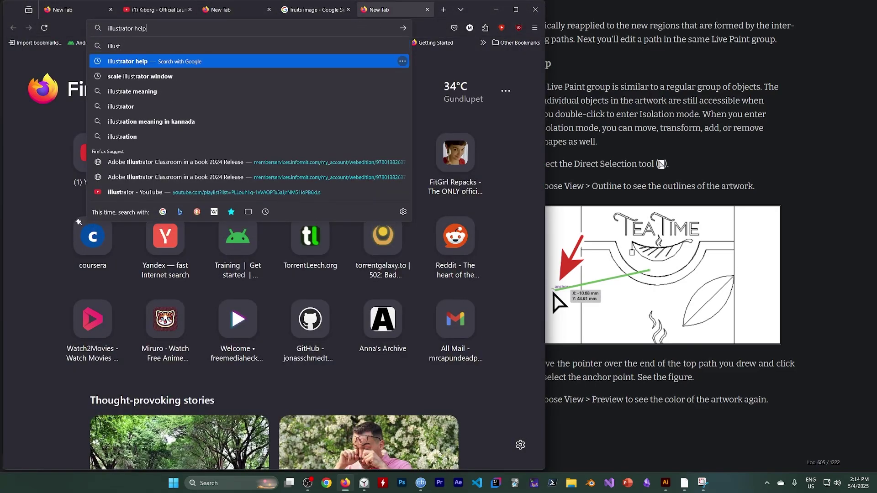
key(Return)
Change the web search to "illustrator learn" and open Adobe's Learn Illustrator page from the results
click(112, 68)
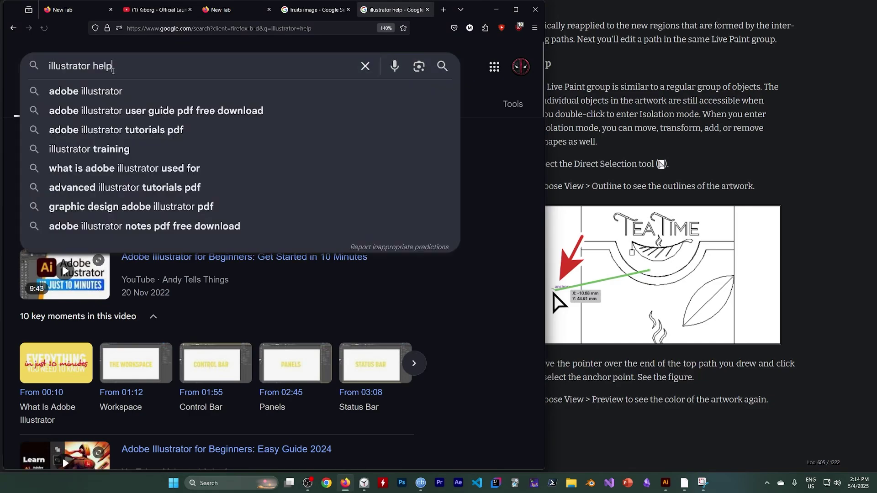
key(BackSpace)
key(BackSpace)
key(BackSpace)
key(BackSpace)
text(ll)
key(BackSpace)
text(earn)
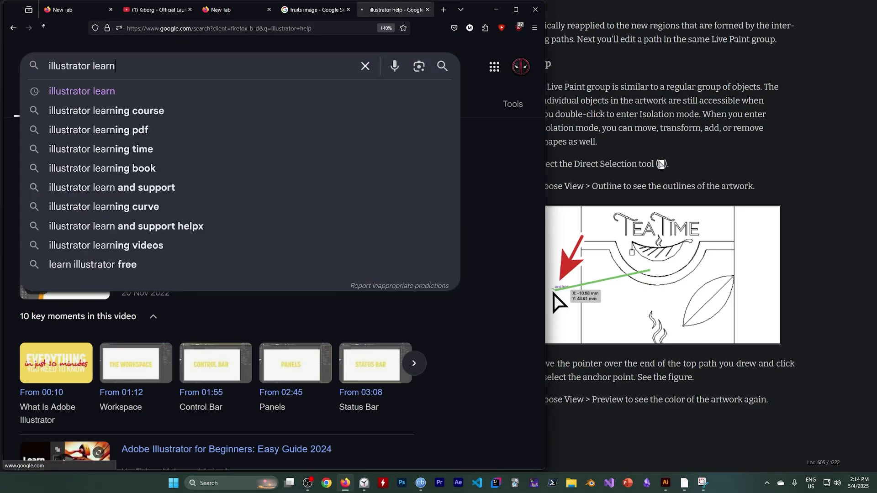
key(Return)
click(40, 171)
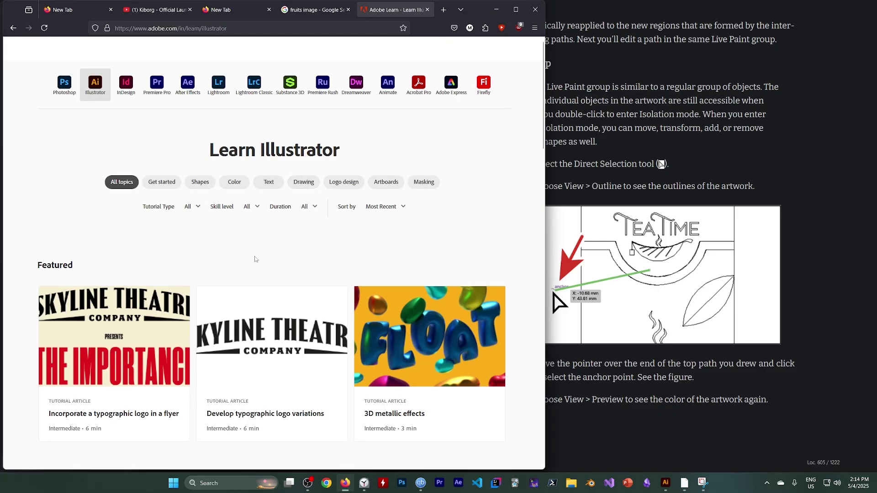
Browse the Featured and More tutorials listings on the Learn Illustrator page down to the page navigation
scroll(254, 257, down, 5)
scroll(128, 296, down, 7)
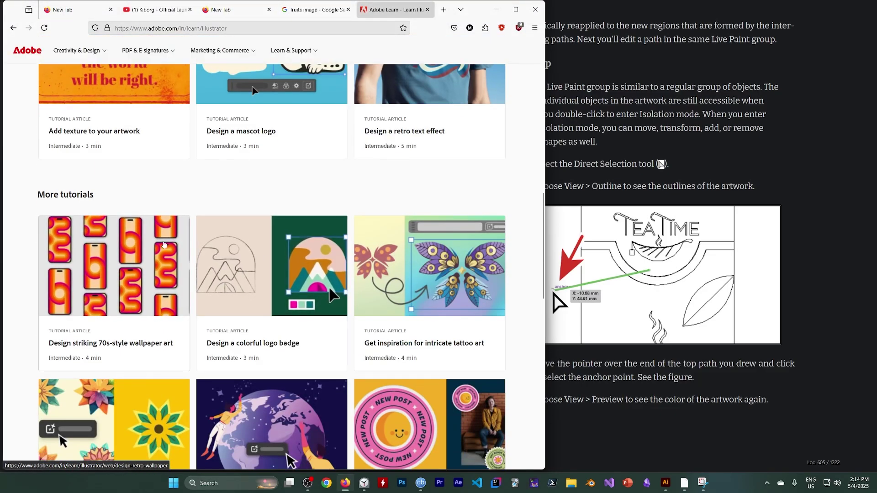
scroll(262, 259, down, 9)
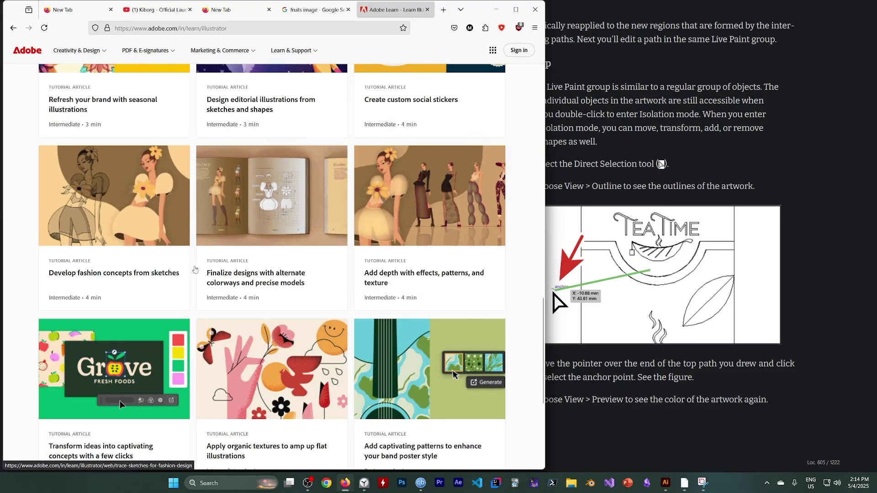
scroll(199, 271, up, 3)
scroll(126, 272, down, 3)
scroll(126, 271, down, 4)
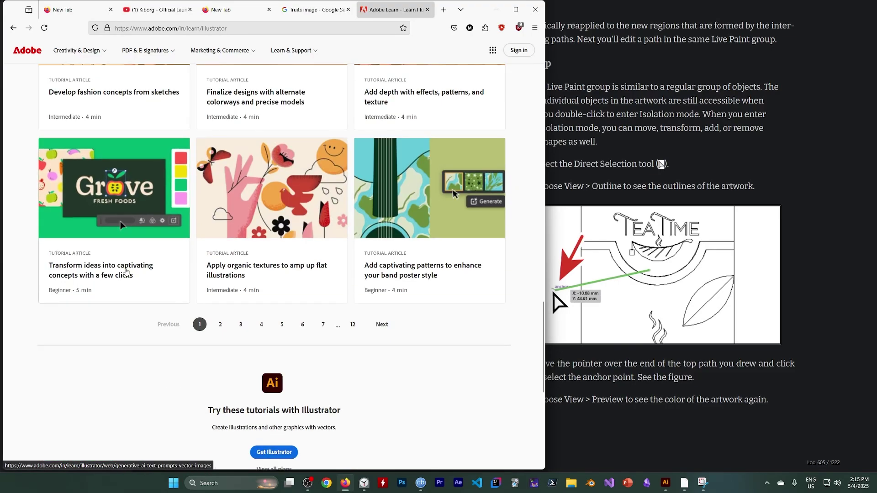
scroll(130, 267, up, 6)
scroll(133, 263, down, 4)
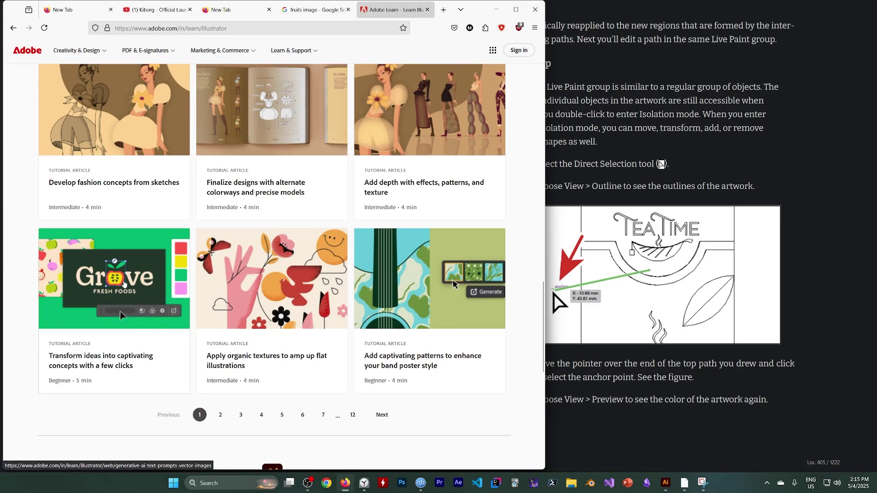
Open another new browser tab alongside the Learn Illustrator page
click(449, 17)
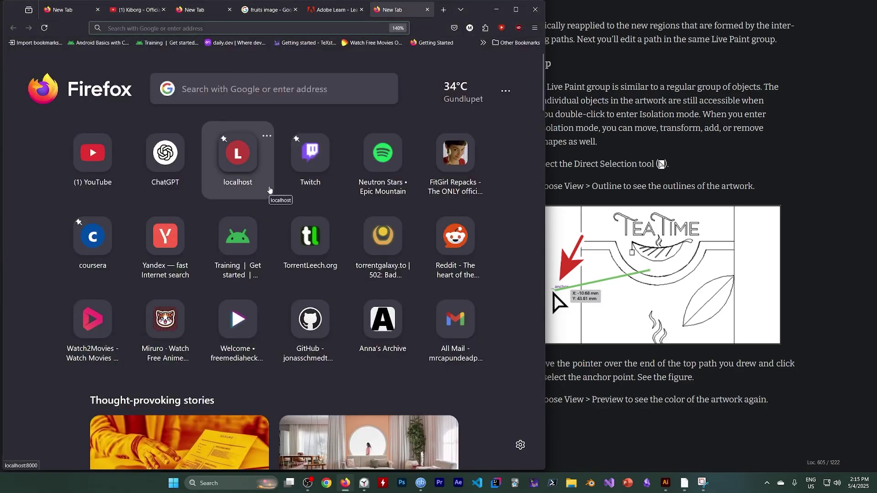